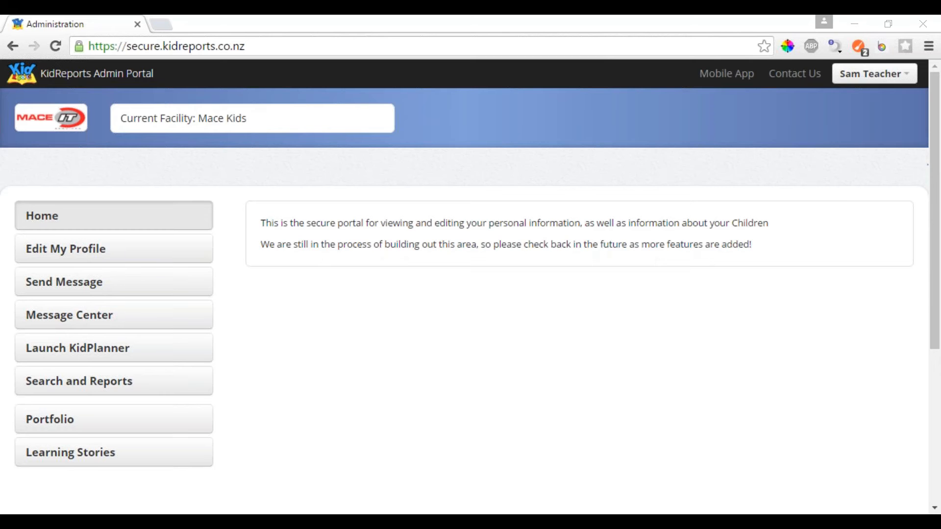
{"action": "left_click_drag", "start_coordinate": [261, 222], "coordinate": [754, 255]}
{"action": "left_click_drag", "start_coordinate": [754, 247], "coordinate": [299, 231]}
{"action": "left_click", "coordinate": [267, 223]}
- Start an individual learning story for the preselected child in room 1. Over 2s, covering activities from 01-06-2016 to 07-07-2016
{"action": "left_click", "coordinate": [64, 461]}
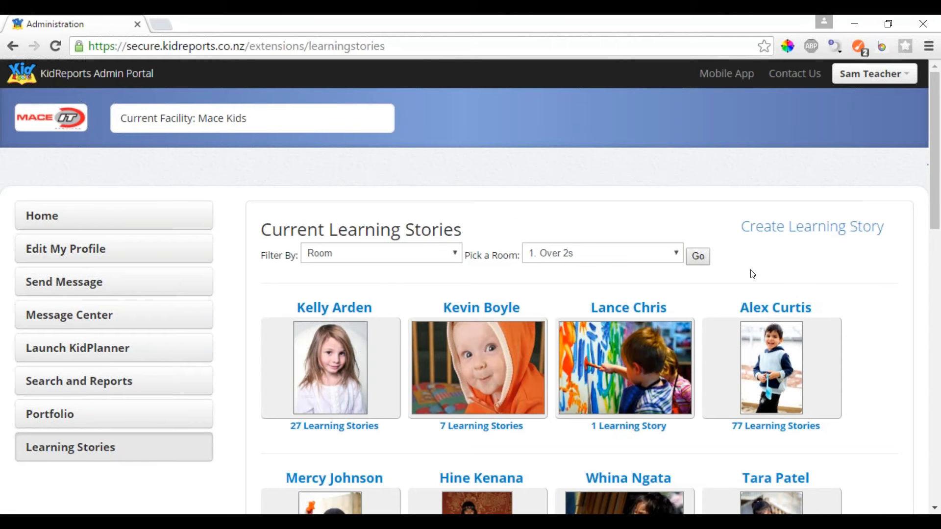
{"action": "left_click", "coordinate": [783, 230]}
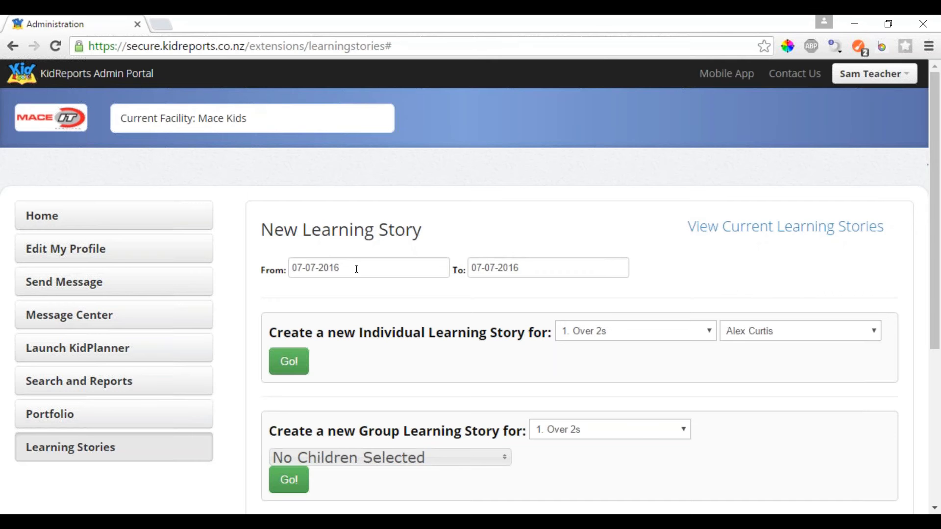
{"action": "left_click", "coordinate": [319, 268]}
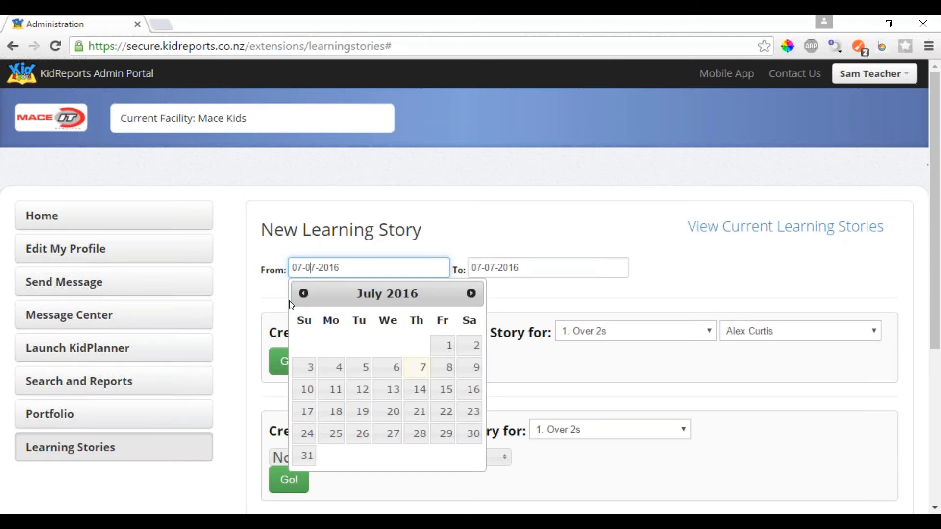
{"action": "left_click", "coordinate": [304, 294]}
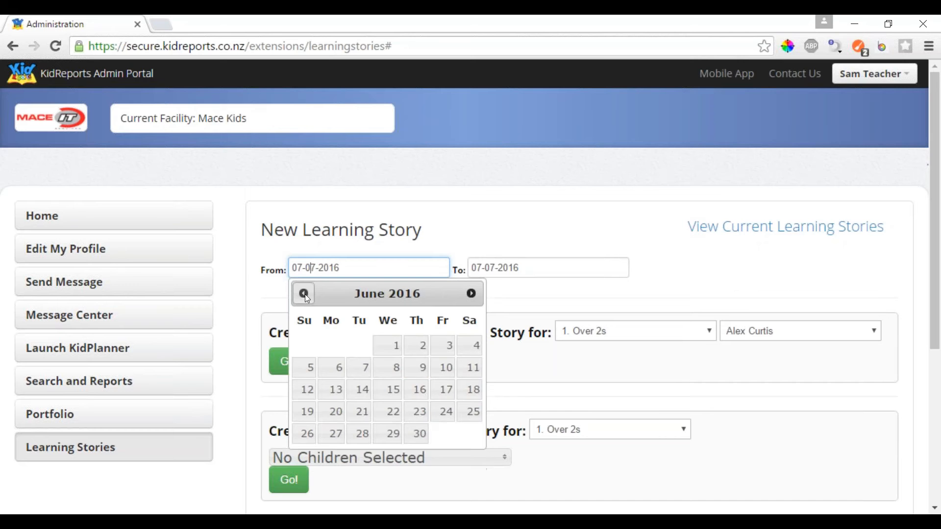
{"action": "left_click", "coordinate": [388, 345]}
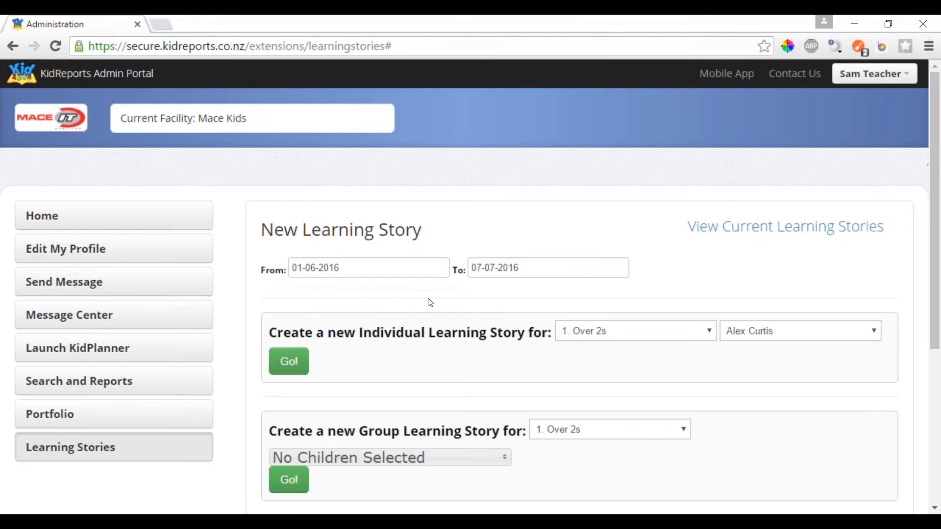
{"action": "left_click", "coordinate": [291, 374]}
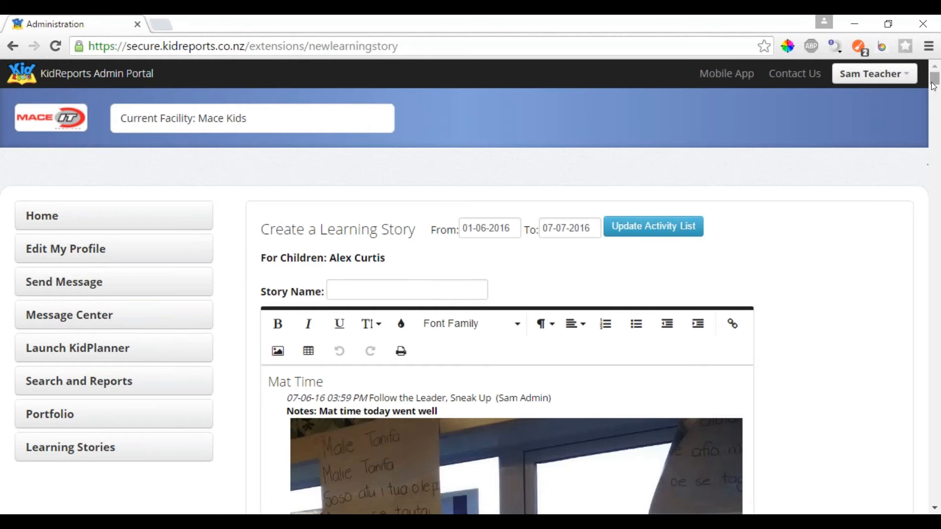
{"action": "left_click_drag", "start_coordinate": [937, 80], "coordinate": [909, 441]}
- Start a new learning story from the same child's own page under Learning Stories
{"action": "left_click", "coordinate": [84, 453]}
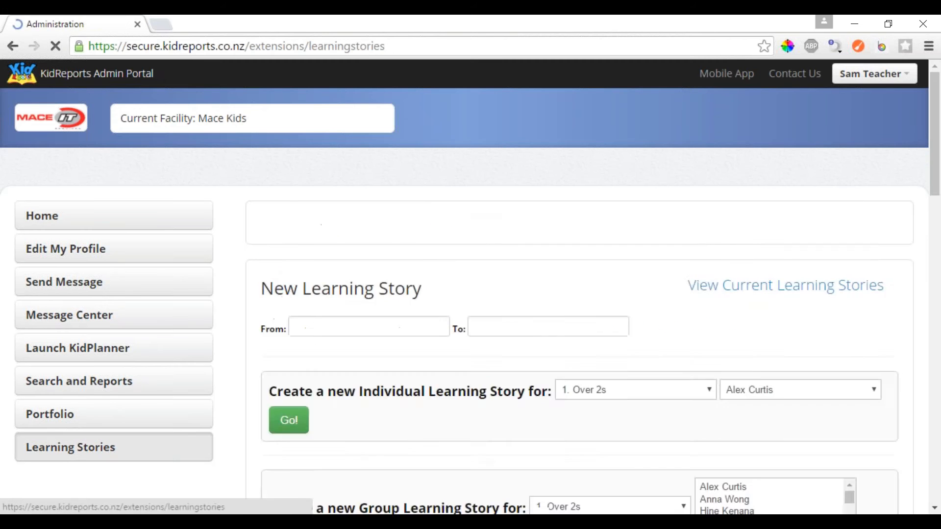
{"action": "left_click", "coordinate": [766, 365]}
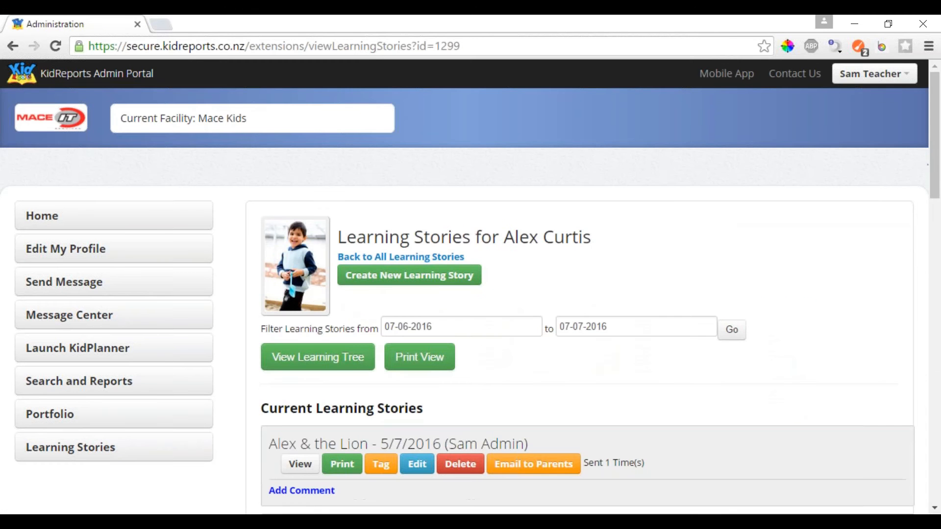
{"action": "left_click", "coordinate": [410, 275]}
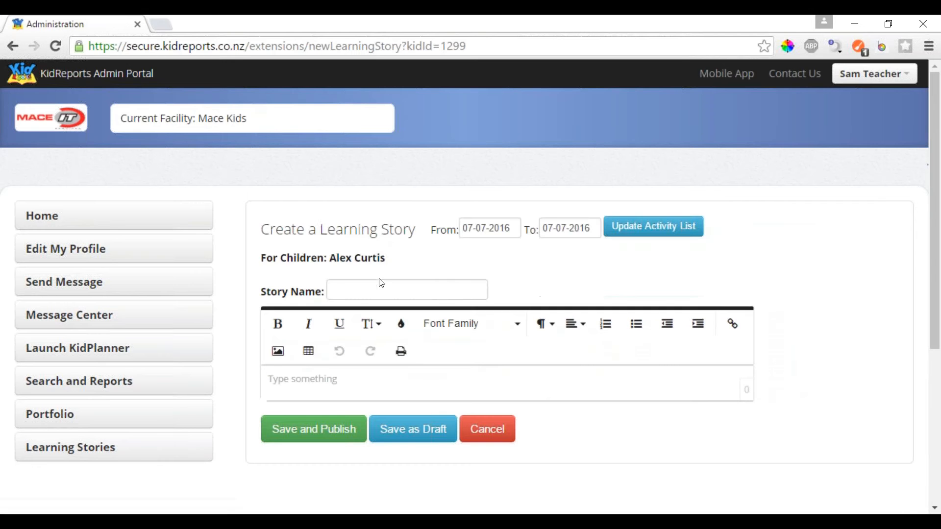
- Return to Learning Stories and start an individual learning story for the preselected child in room 1. Over 2s
{"action": "left_click", "coordinate": [84, 467]}
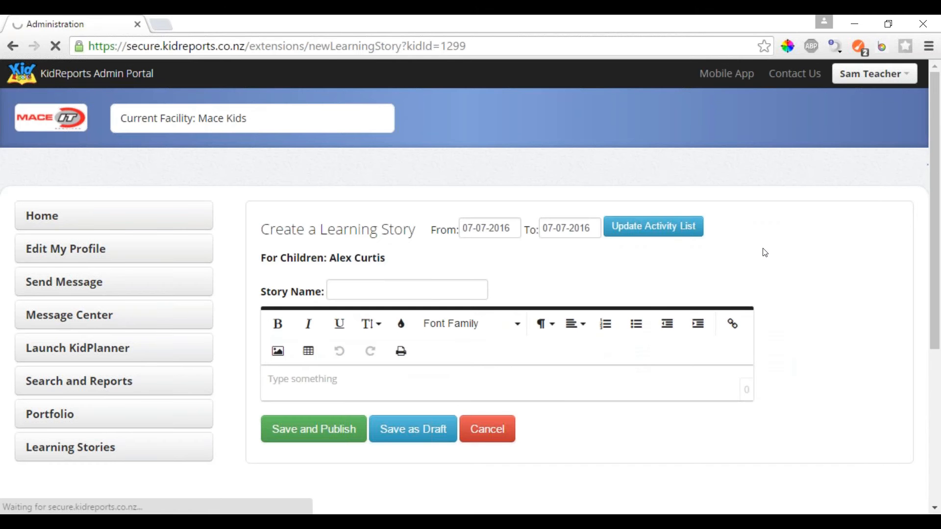
{"action": "left_click", "coordinate": [814, 231]}
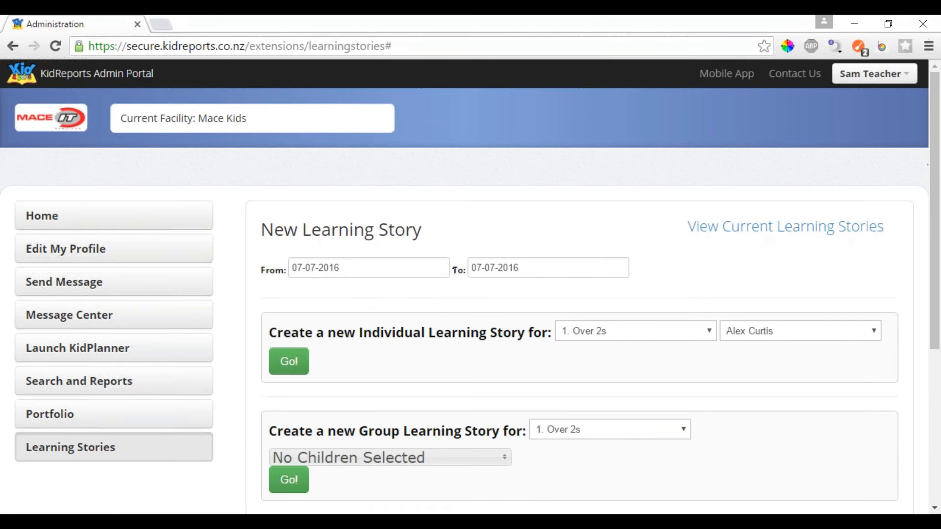
{"action": "left_click", "coordinate": [289, 361]}
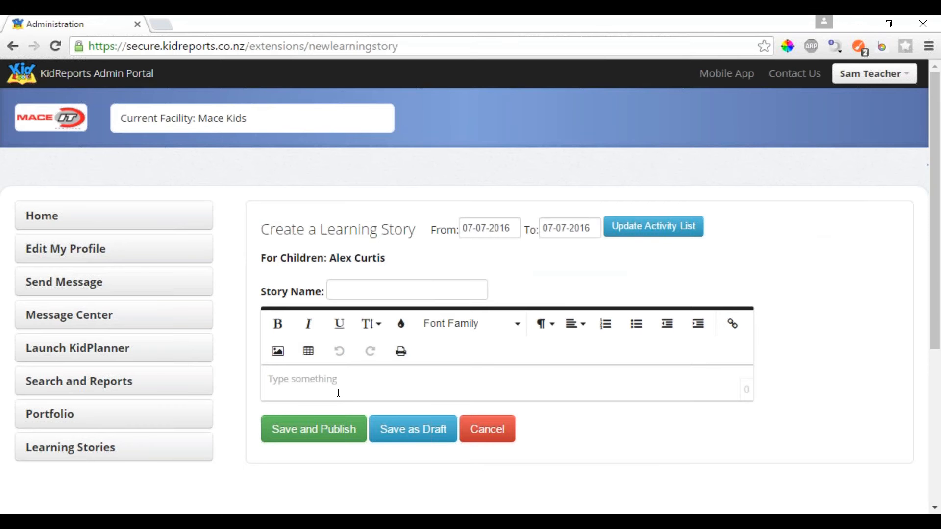
- Set the story's From date to 01-07-2016, update the activity list and review the imported activities
{"action": "left_click", "coordinate": [472, 223]}
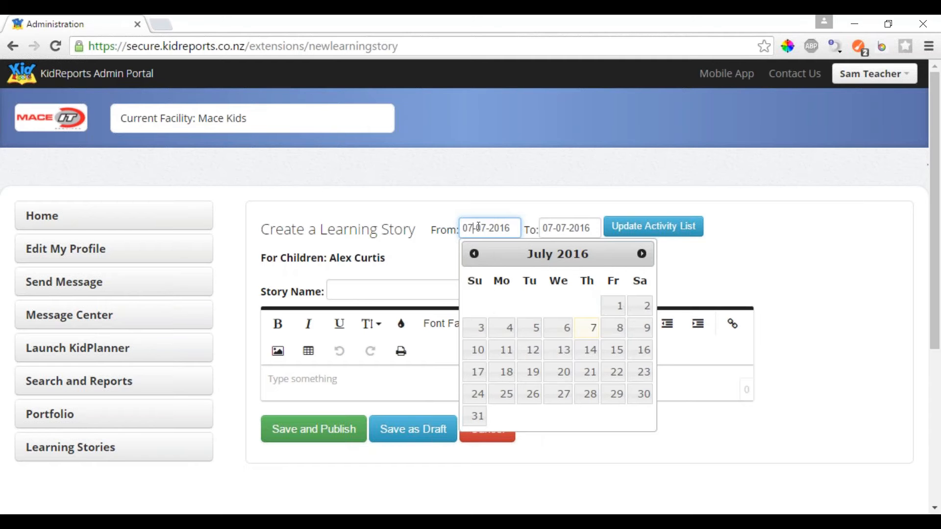
{"action": "left_click", "coordinate": [623, 308]}
{"action": "left_click", "coordinate": [634, 227]}
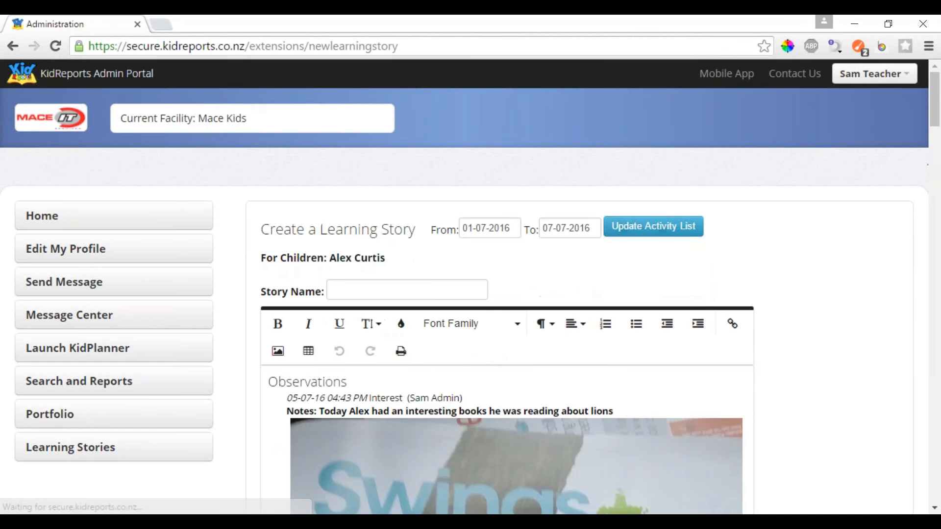
{"action": "left_click_drag", "start_coordinate": [938, 97], "coordinate": [933, 466]}
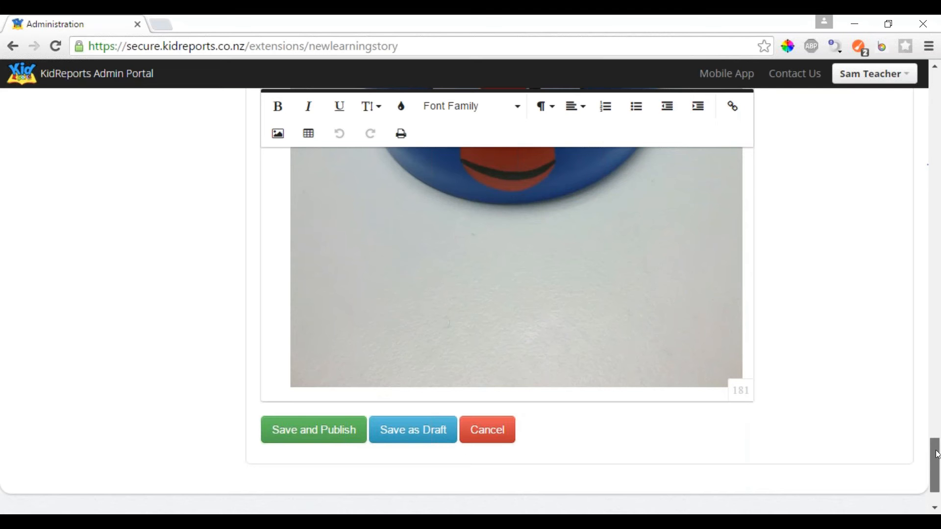
{"action": "left_click_drag", "start_coordinate": [938, 447], "coordinate": [930, 96]}
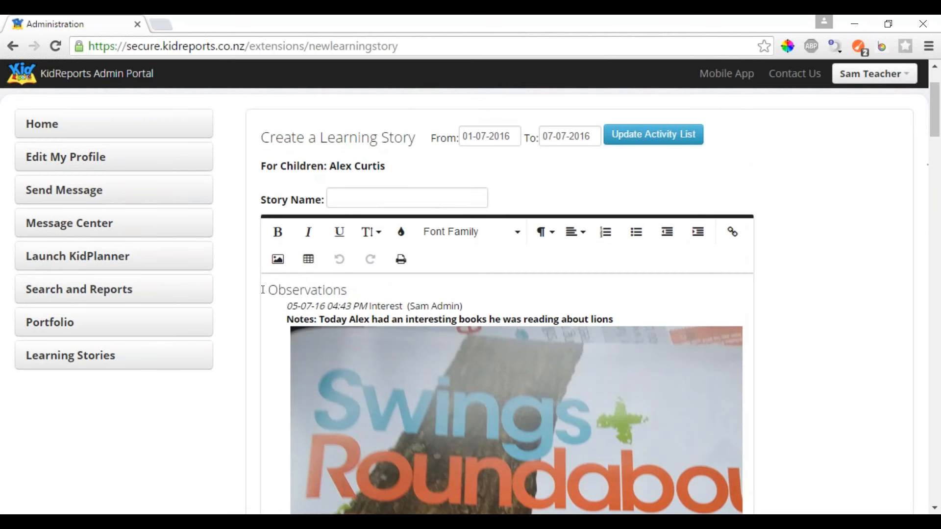
- Delete all imported observations and photos from the story body
{"action": "key", "text": "ctrl+a"}
{"action": "scroll", "coordinate": [446, 418], "scroll_direction": "down", "scroll_amount": 20}
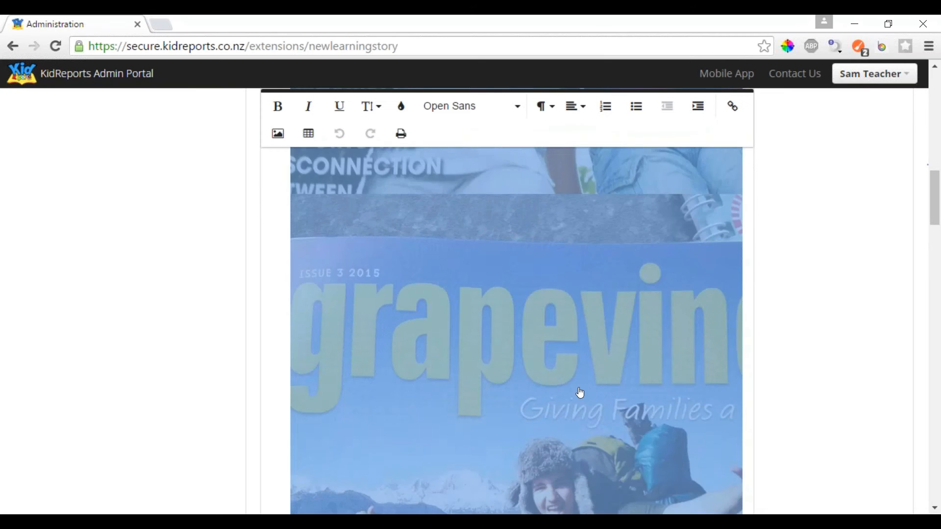
{"action": "scroll", "coordinate": [642, 396], "scroll_direction": "down", "scroll_amount": 20}
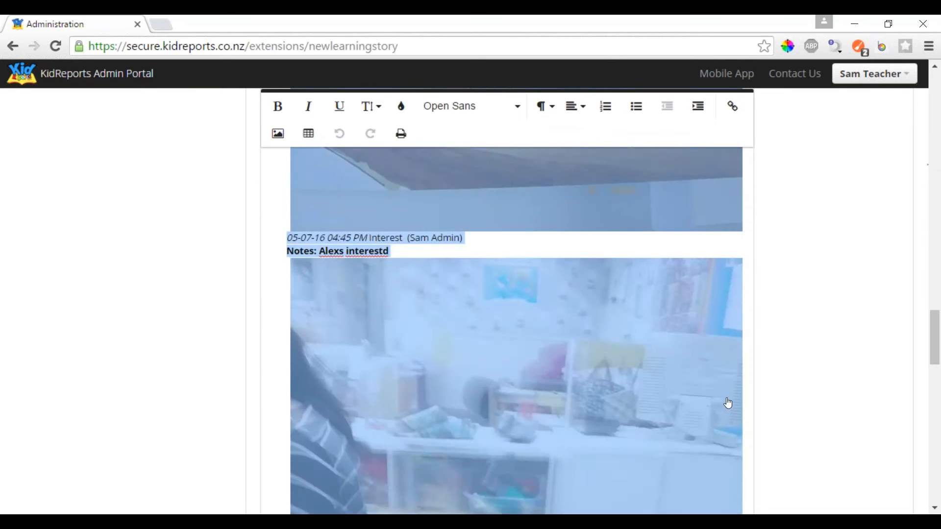
{"action": "scroll", "coordinate": [727, 411], "scroll_direction": "down", "scroll_amount": 10}
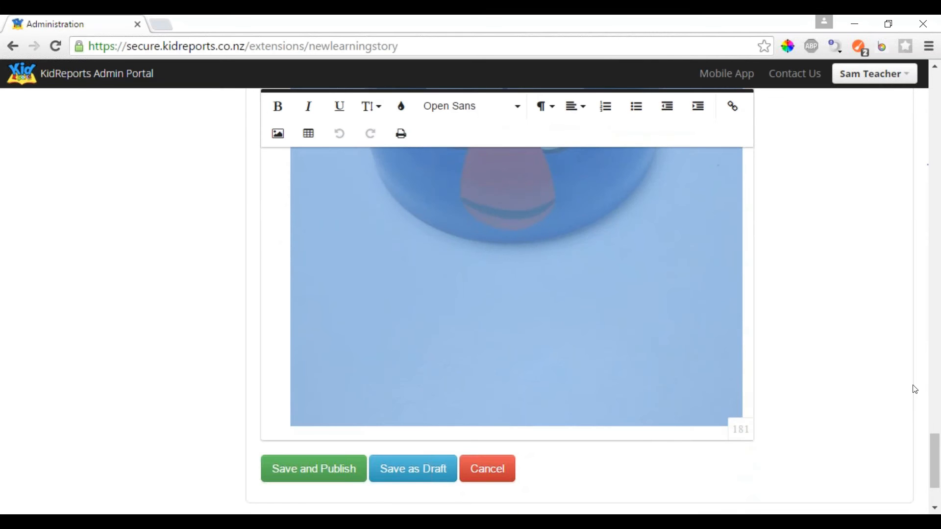
{"action": "key", "text": "Delete"}
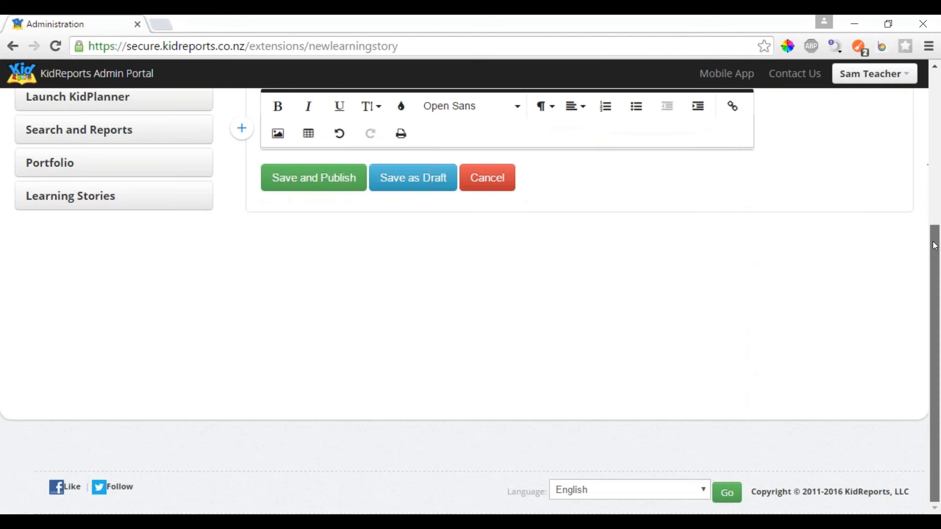
- Enter the title "My Learning Story" on the second line of the story body
{"action": "scroll", "coordinate": [758, 202], "scroll_direction": "up", "scroll_amount": 4}
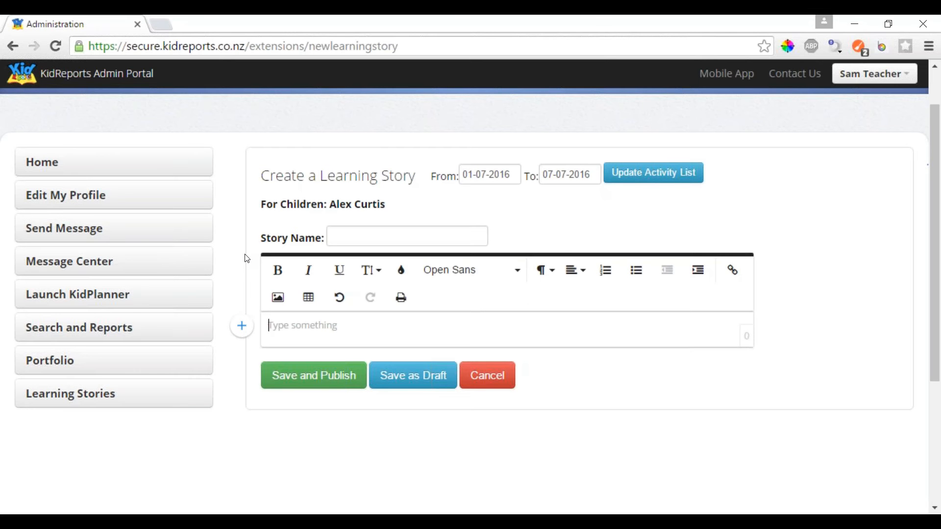
{"action": "key", "text": "Return"}
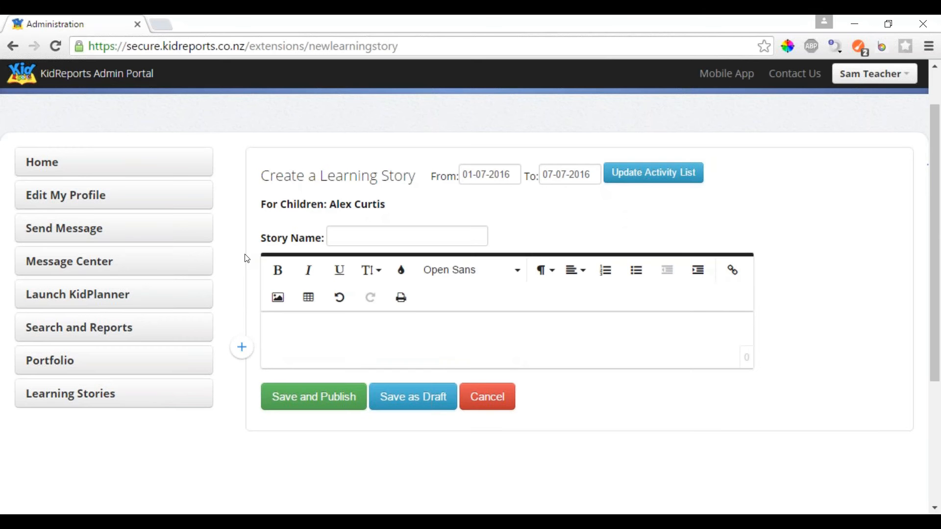
{"action": "type", "text": "M"}
{"action": "key", "text": "BackSpace"}
{"action": "type", "text": "My Learning Story"}
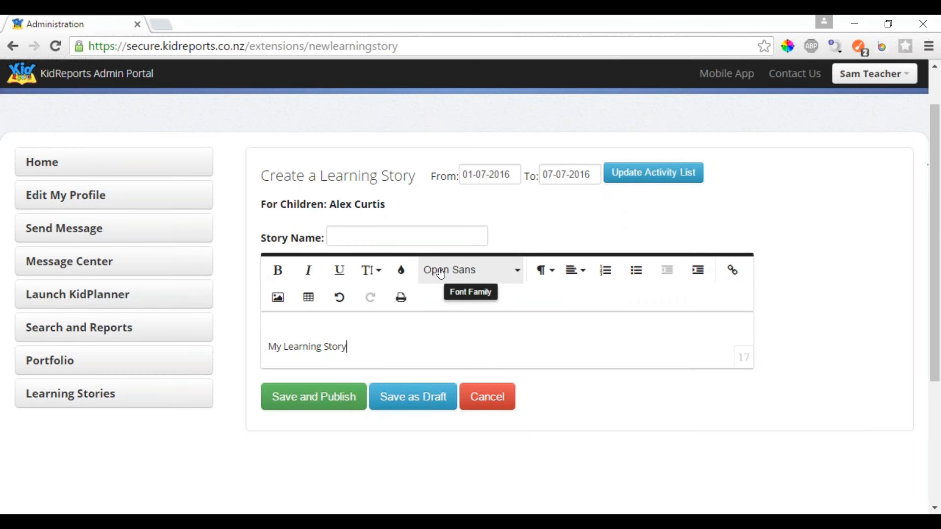
- Examine the font families available for the "My Learning Story" title without choosing one
{"action": "left_click_drag", "start_coordinate": [361, 351], "coordinate": [267, 344]}
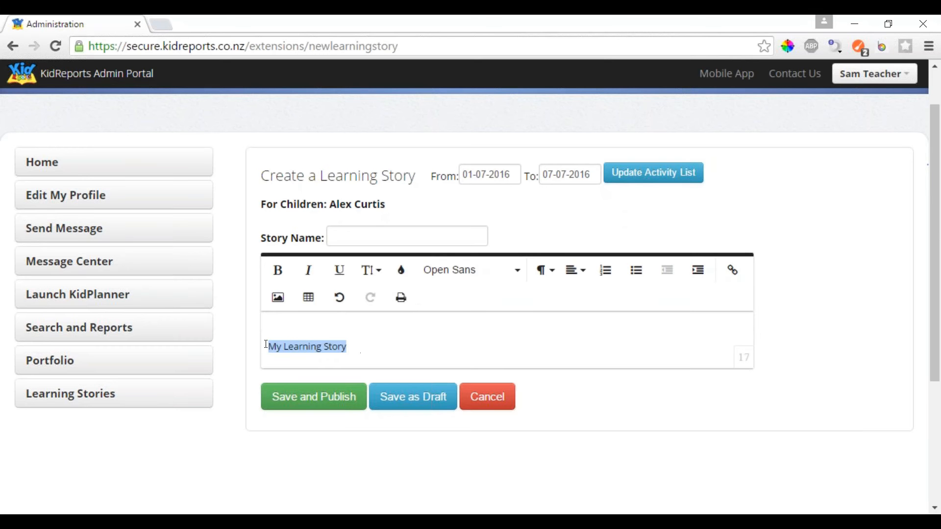
{"action": "left_click", "coordinate": [466, 274]}
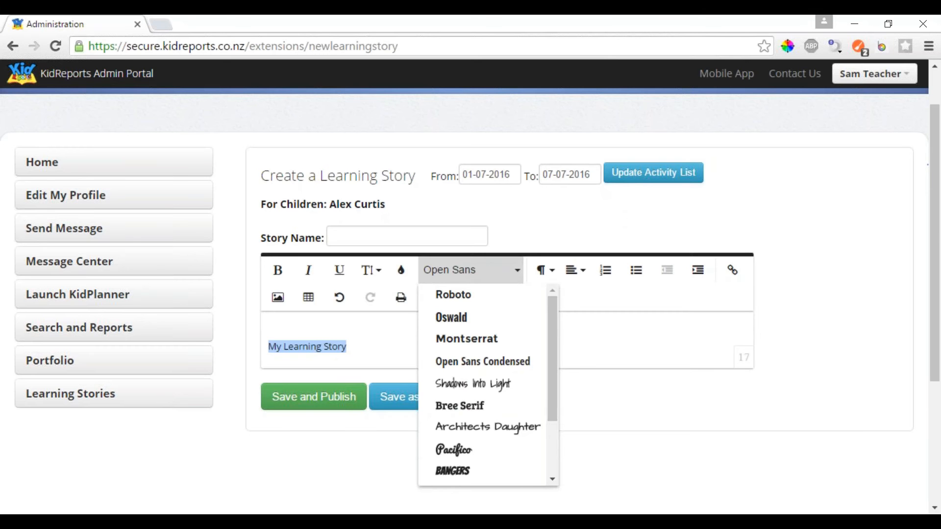
{"action": "left_click_drag", "start_coordinate": [554, 315], "coordinate": [551, 363]}
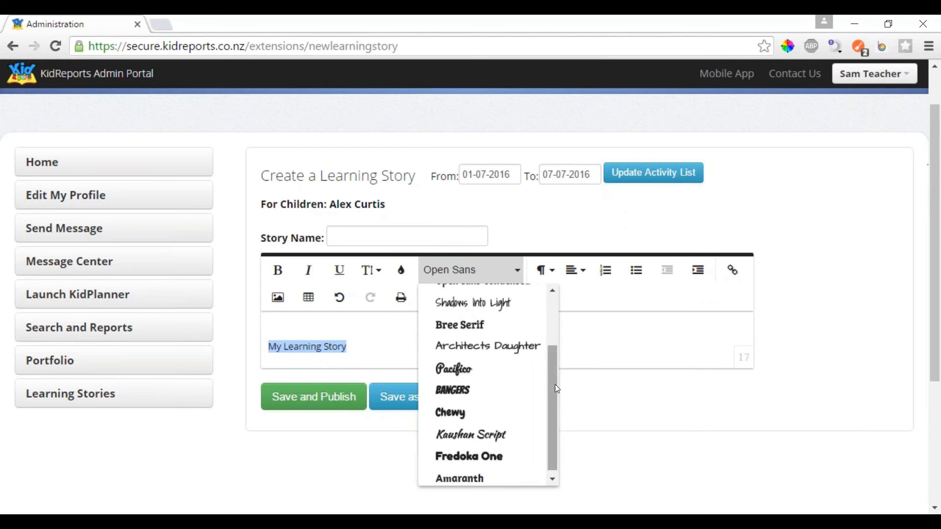
{"action": "left_click_drag", "start_coordinate": [555, 425], "coordinate": [554, 428]}
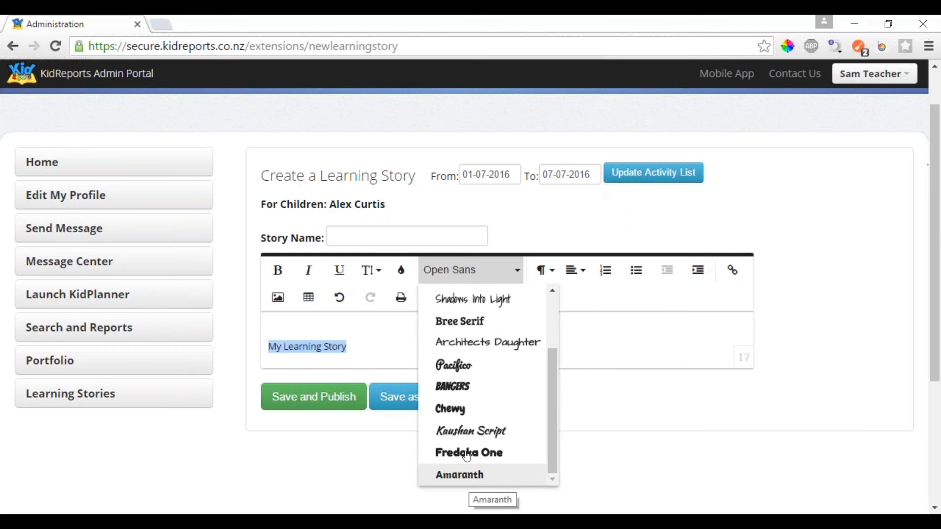
{"action": "left_click", "coordinate": [386, 352]}
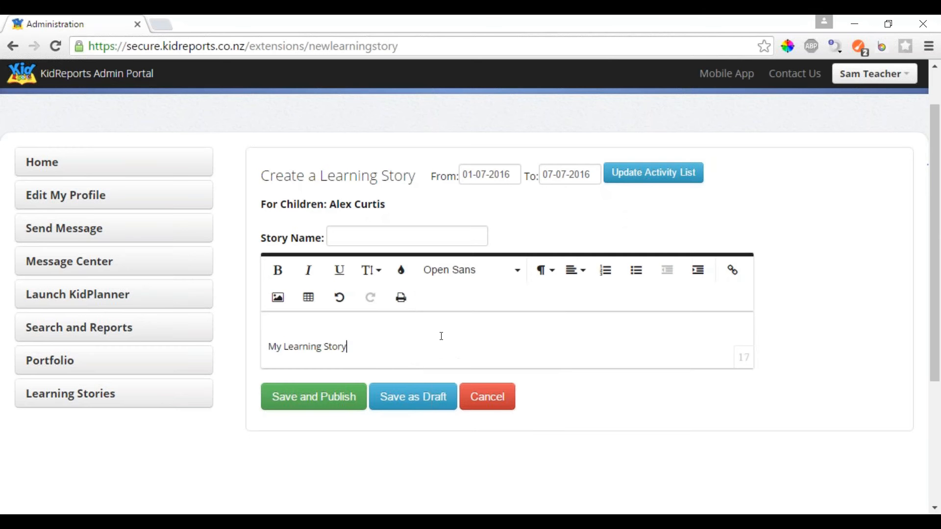
- Center the "My Learning Story" title in the story body
{"action": "triple_click", "coordinate": [312, 346]}
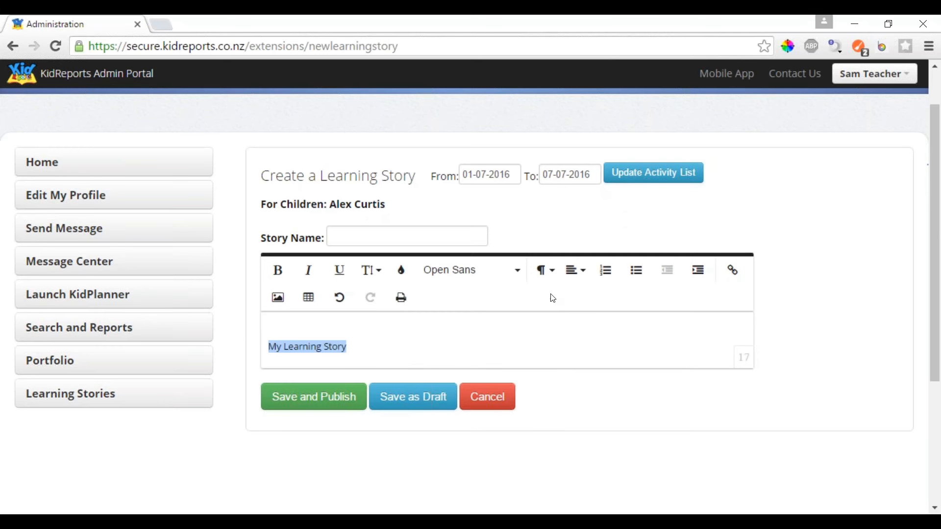
{"action": "left_click", "coordinate": [589, 276]}
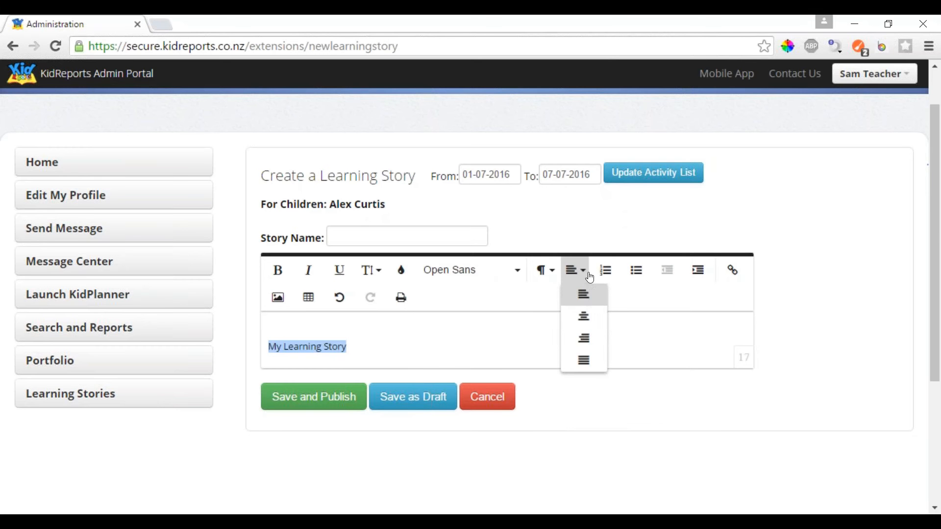
{"action": "left_click", "coordinate": [583, 316]}
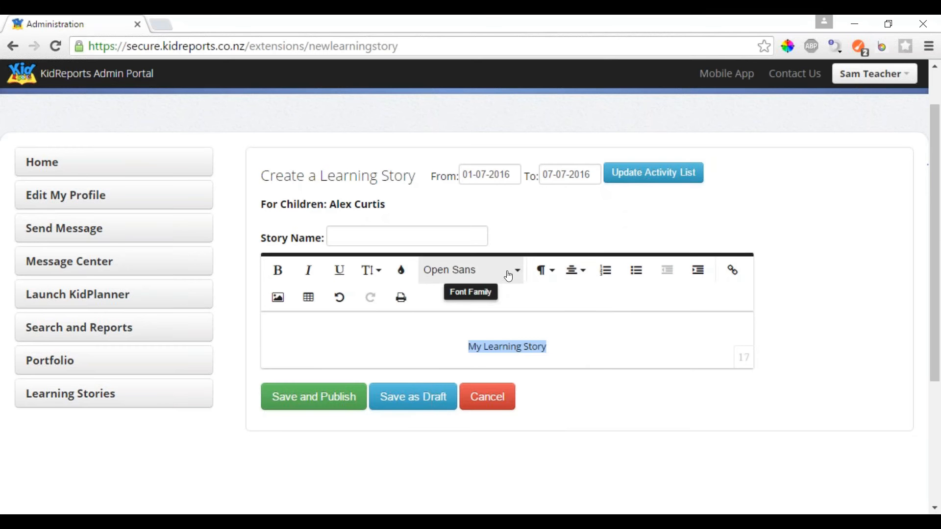
{"action": "left_click", "coordinate": [579, 272]}
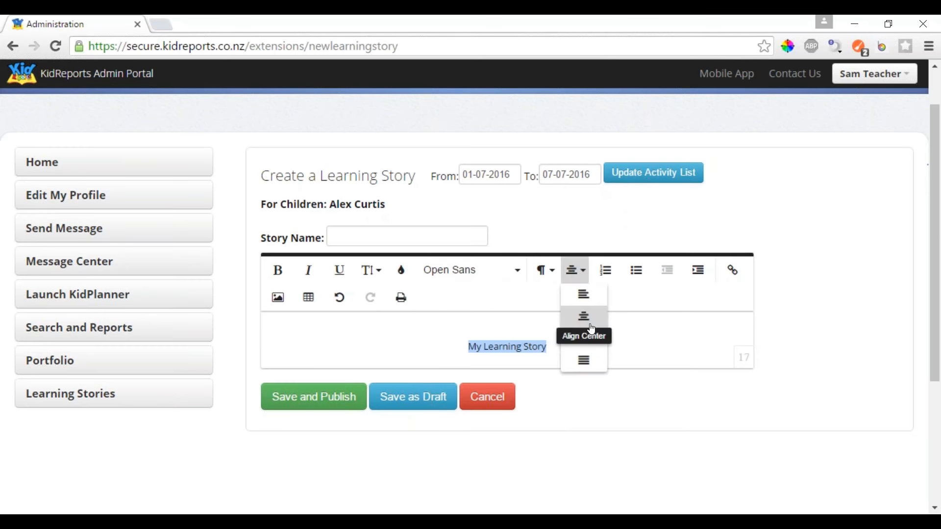
{"action": "left_click", "coordinate": [581, 316]}
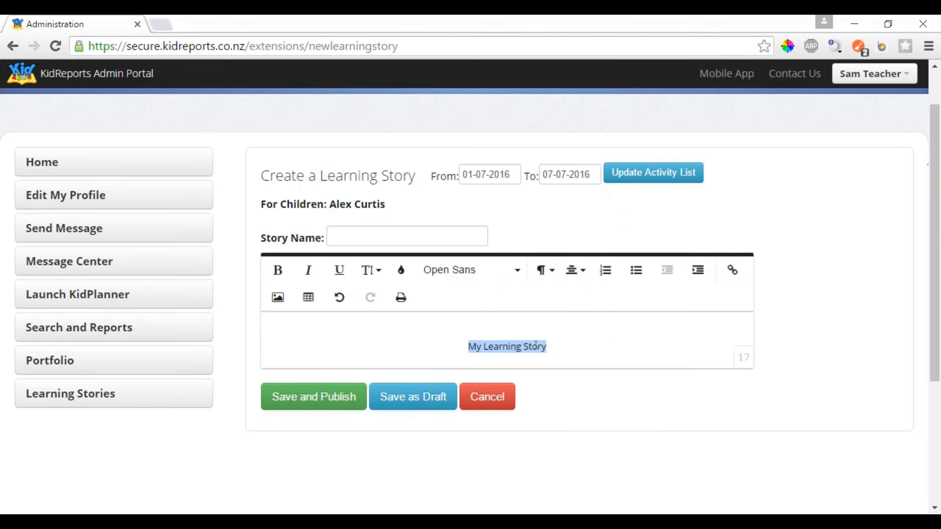
- Set the "My Learning Story" title's font size to 36 and make it bold
{"action": "left_click", "coordinate": [371, 270]}
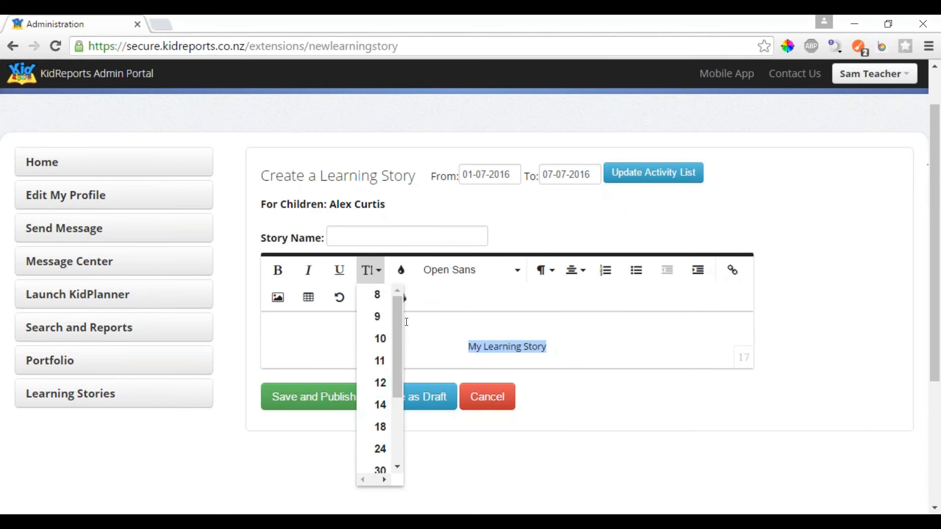
{"action": "left_click_drag", "start_coordinate": [402, 324], "coordinate": [404, 377]}
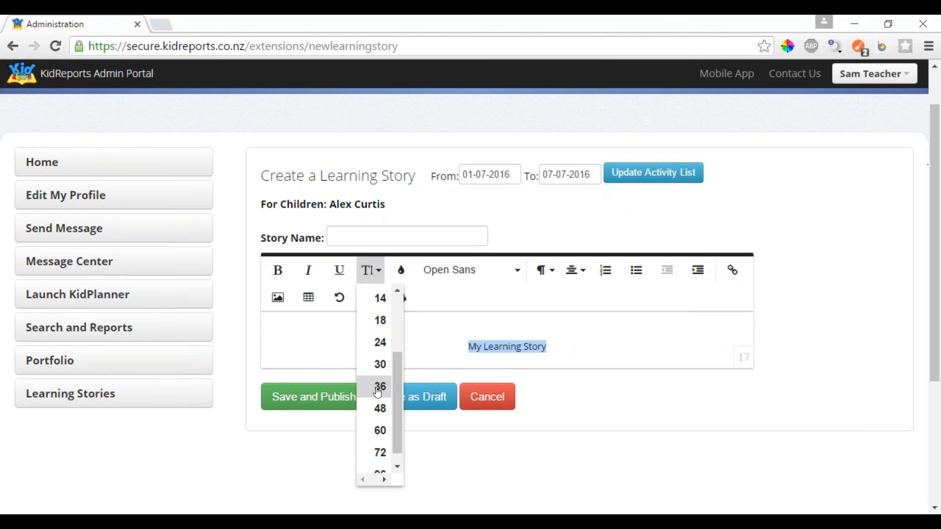
{"action": "left_click", "coordinate": [380, 387]}
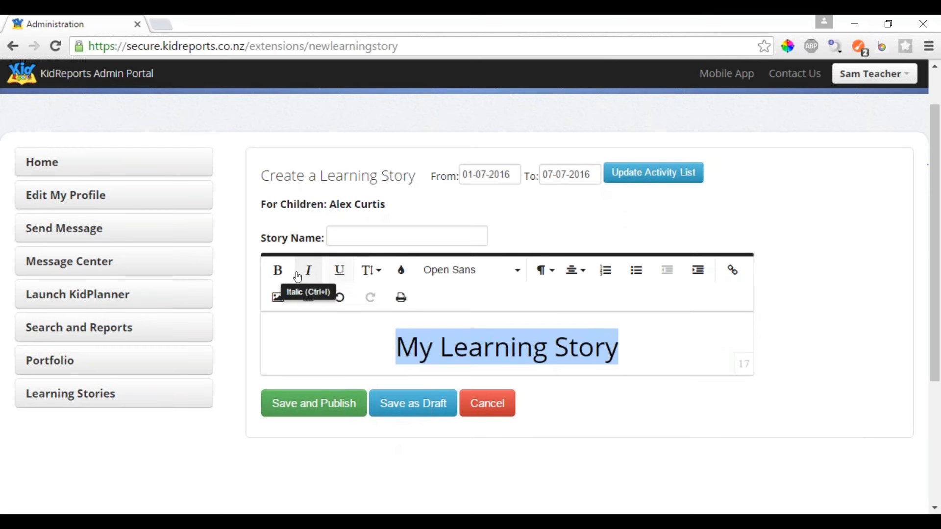
{"action": "left_click", "coordinate": [278, 272]}
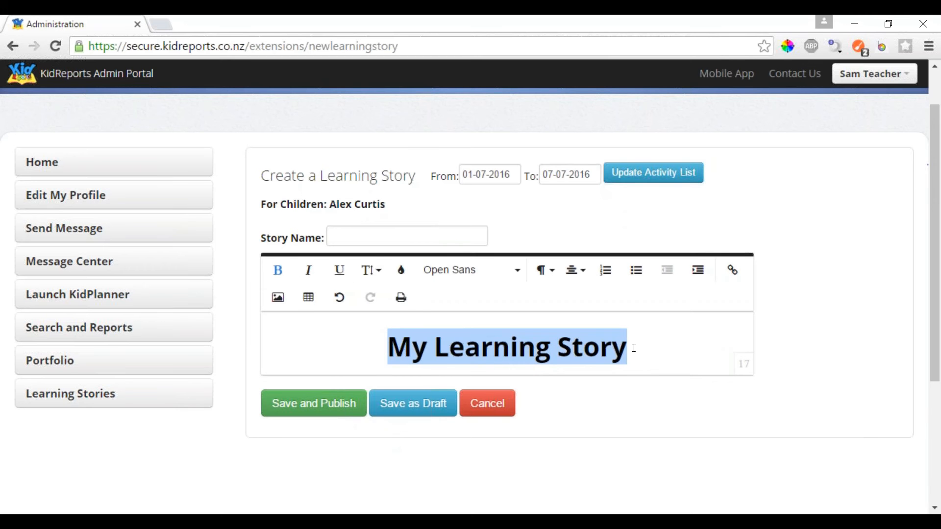
- Change the font family of the "My Learning Story" title to Chewy
{"action": "left_click_drag", "start_coordinate": [634, 348], "coordinate": [385, 334]}
{"action": "left_click", "coordinate": [518, 271]}
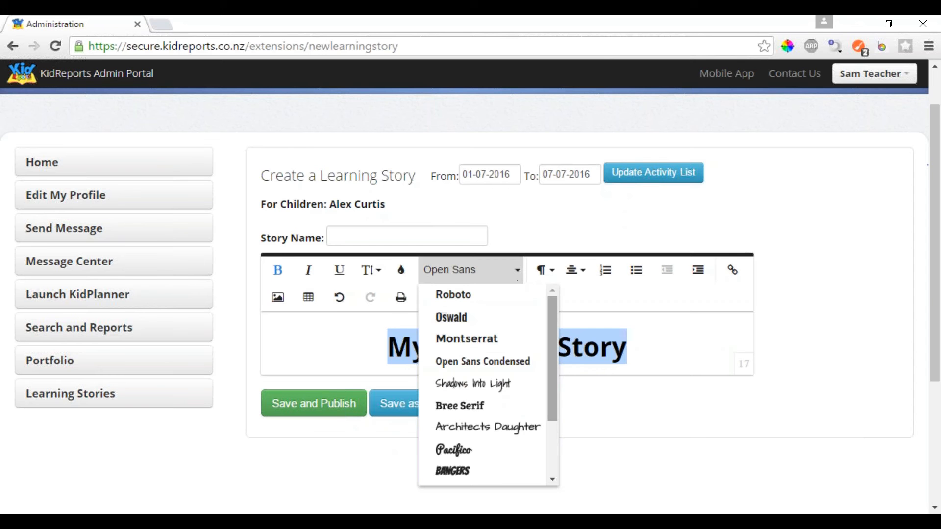
{"action": "left_click_drag", "start_coordinate": [551, 325], "coordinate": [552, 379]}
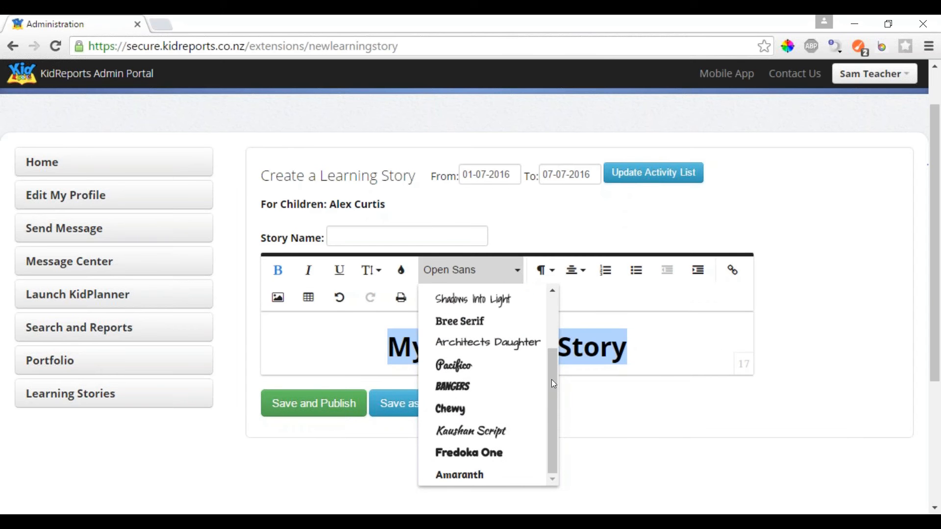
{"action": "left_click", "coordinate": [457, 413]}
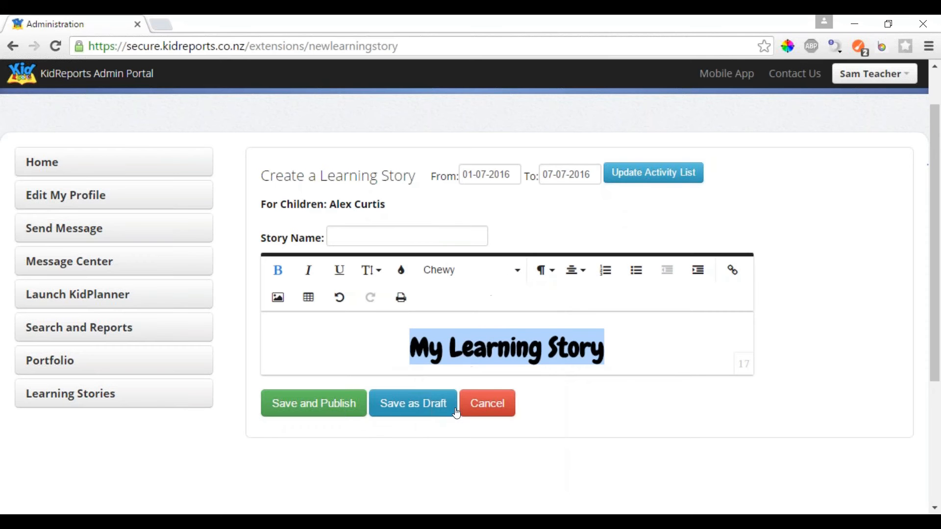
- Color the "My Learning Story" title text blue
{"action": "left_click", "coordinate": [400, 277]}
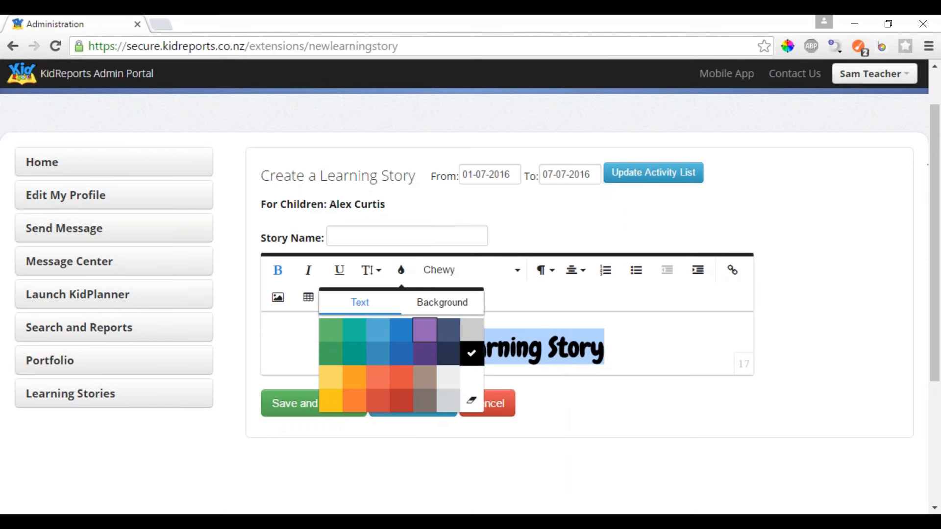
{"action": "left_click", "coordinate": [401, 335]}
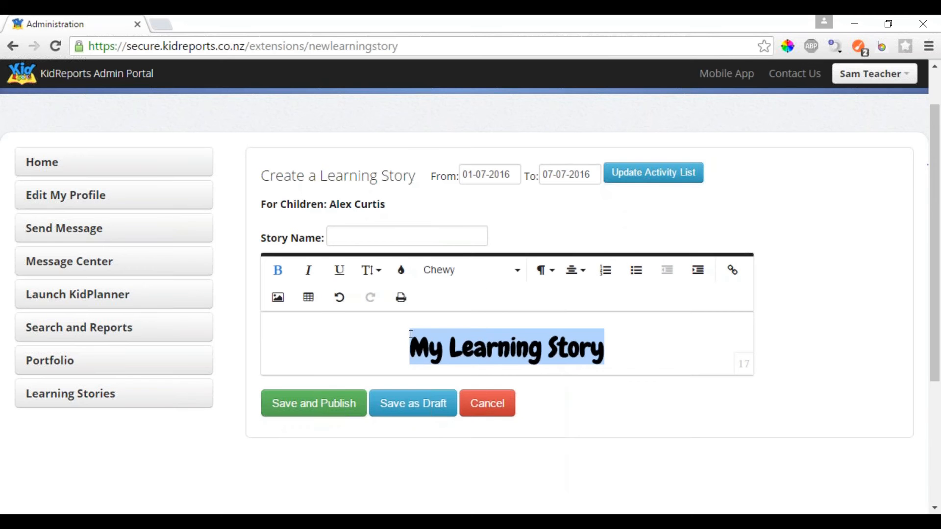
{"action": "left_click", "coordinate": [613, 350]}
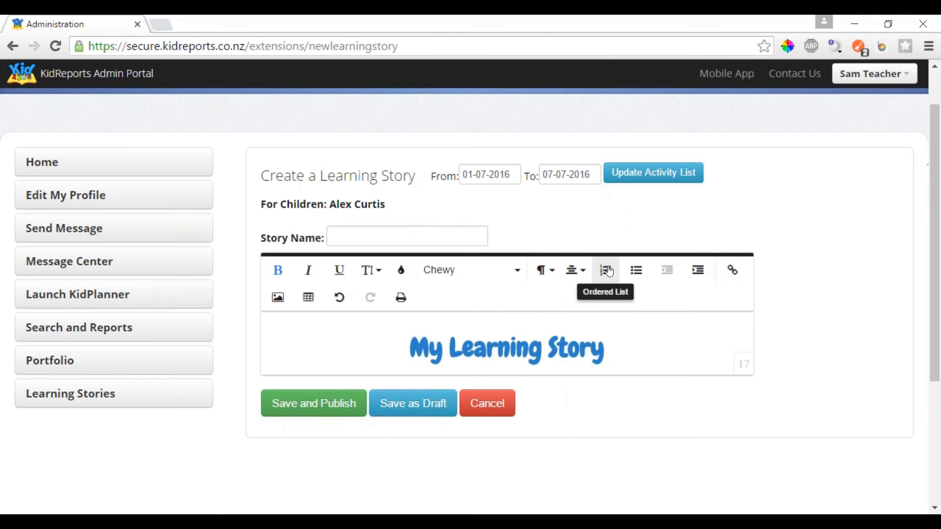
- Add empty lines below the "My Learning Story" title and align them to the left
{"action": "key", "text": "Return"}
{"action": "key", "text": "Return"}
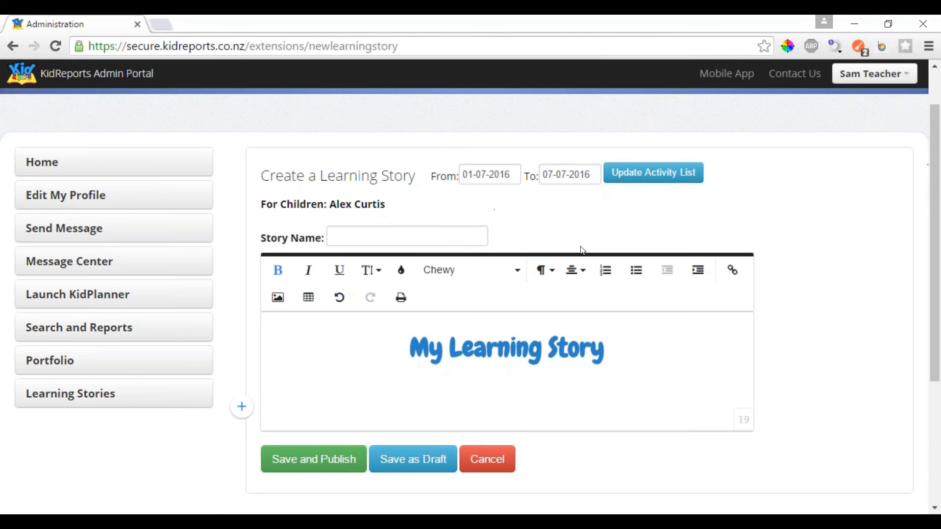
{"action": "left_click", "coordinate": [575, 270]}
{"action": "left_click", "coordinate": [585, 295]}
{"action": "type", "text": "He"}
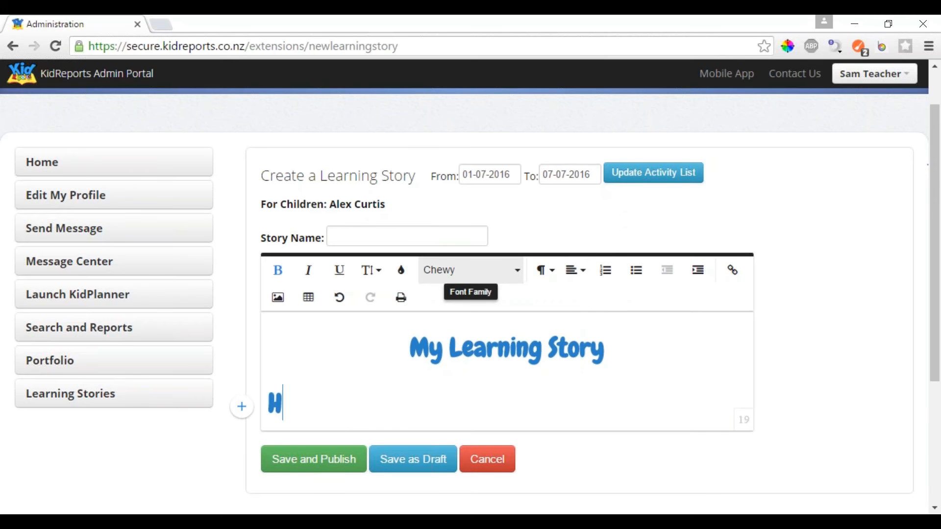
{"action": "key", "text": "BackSpace"}
{"action": "key", "text": "BackSpace"}
{"action": "key", "text": "Return"}
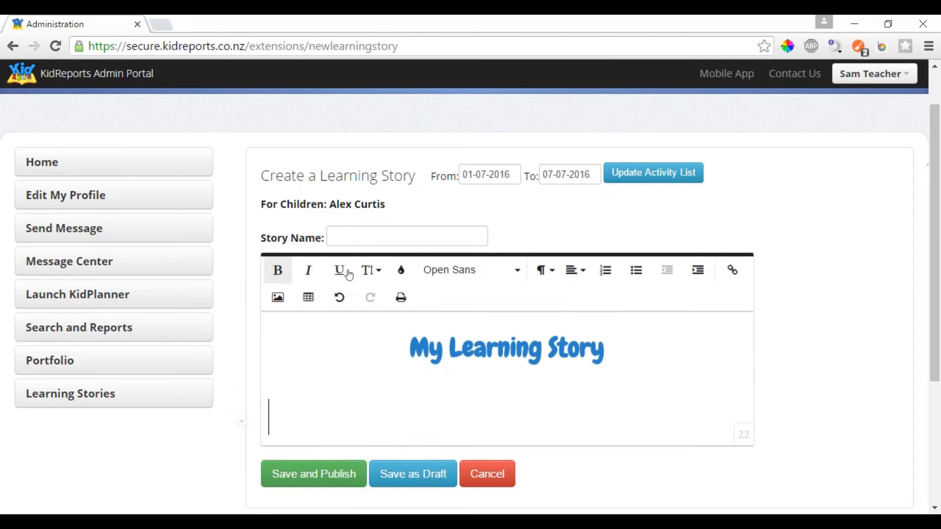
- Choose a smaller font size and clear the text color for the new line below the title
{"action": "left_click", "coordinate": [382, 279]}
{"action": "left_click", "coordinate": [379, 297]}
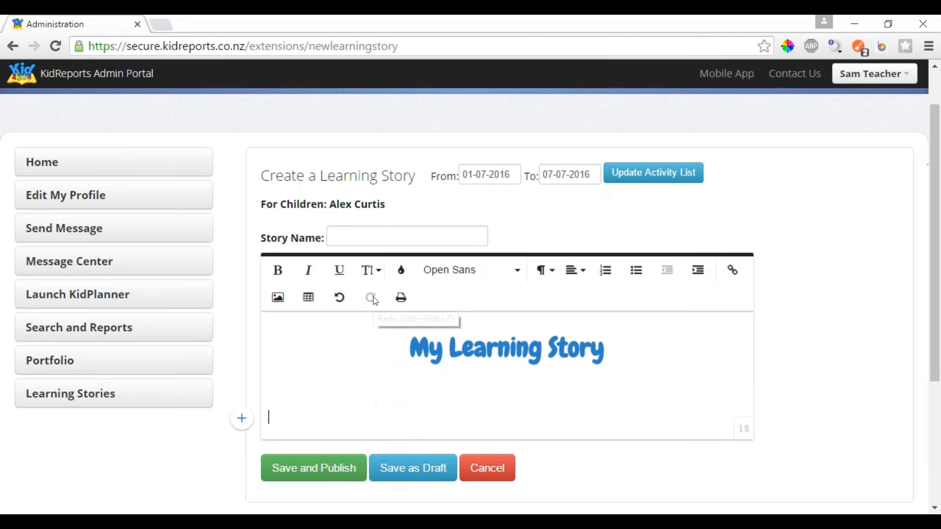
{"action": "left_click", "coordinate": [401, 271]}
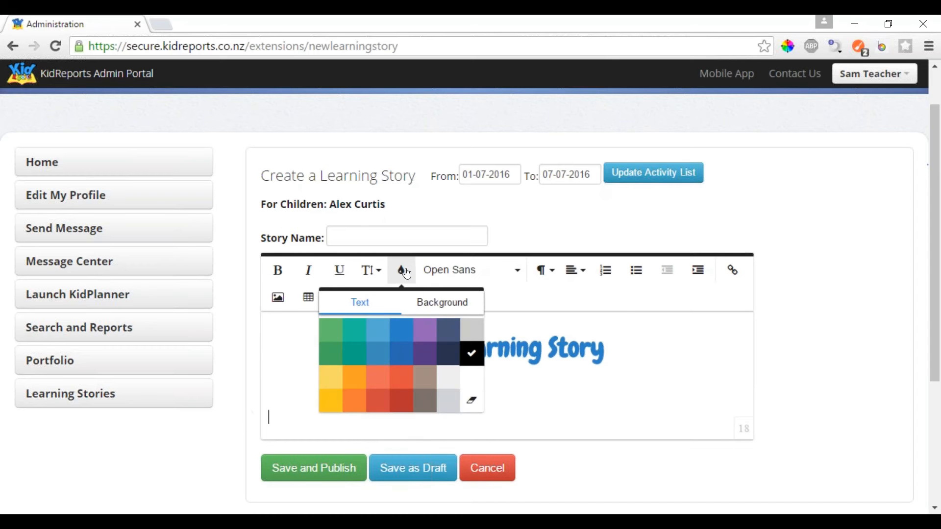
{"action": "left_click", "coordinate": [478, 401]}
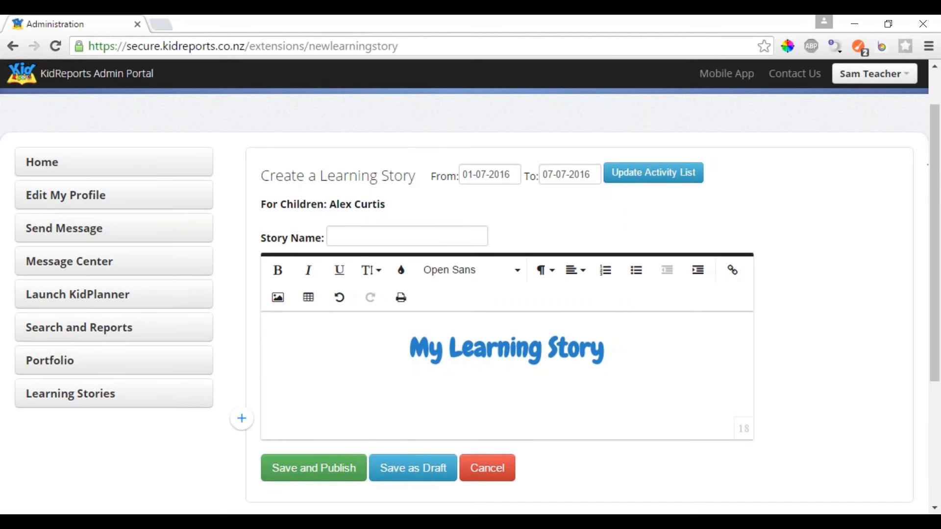
{"action": "type", "text": "N"}
{"action": "key", "text": "BackSpace"}
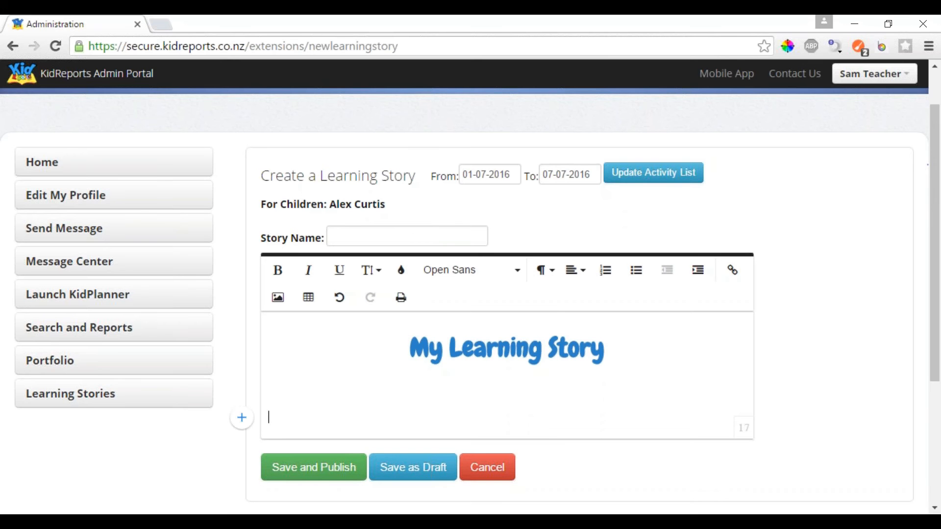
- Enter the sentence "I will just type some content so i have something to work with." below the title
{"action": "type", "text": "I will just type some to"}
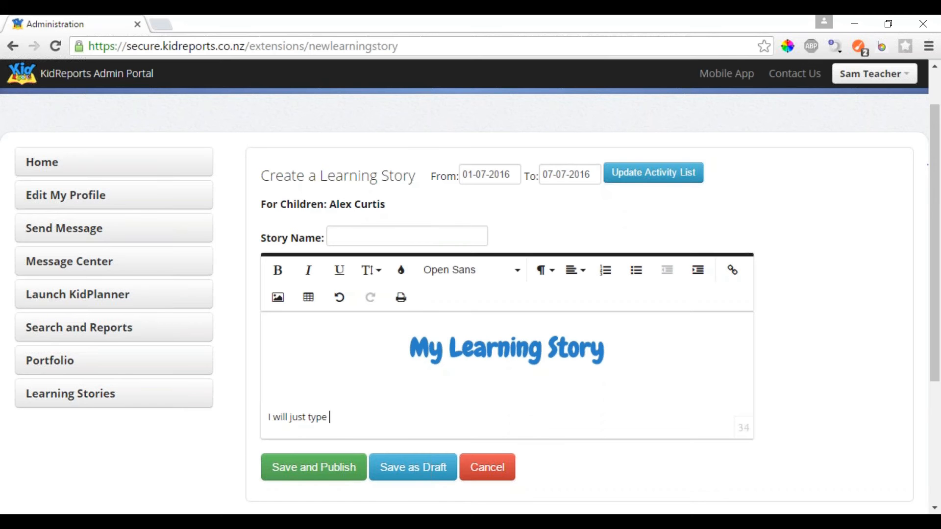
{"action": "key", "text": "BackSpace"}
{"action": "key", "text": "BackSpace"}
{"action": "type", "text": "content so i jh"}
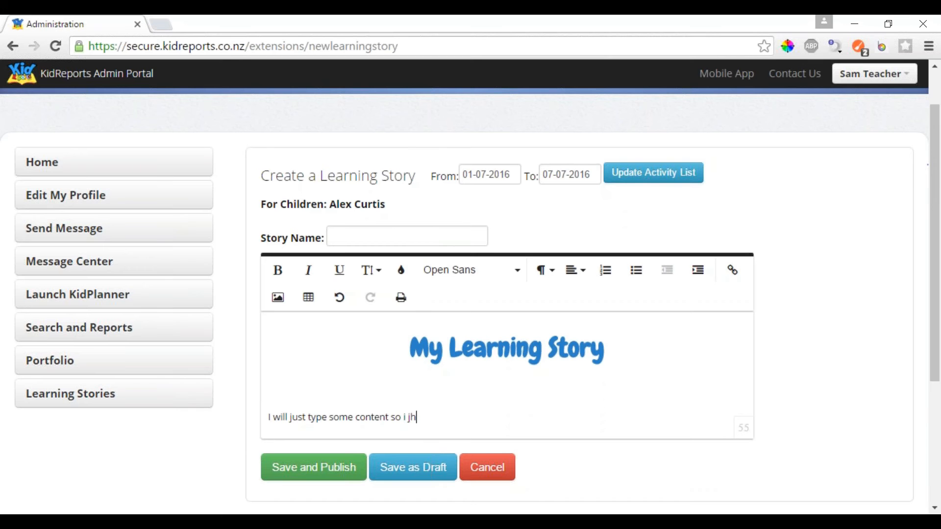
{"action": "key", "text": "BackSpace"}
{"action": "key", "text": "BackSpace"}
{"action": "type", "text": "have something to work with."}
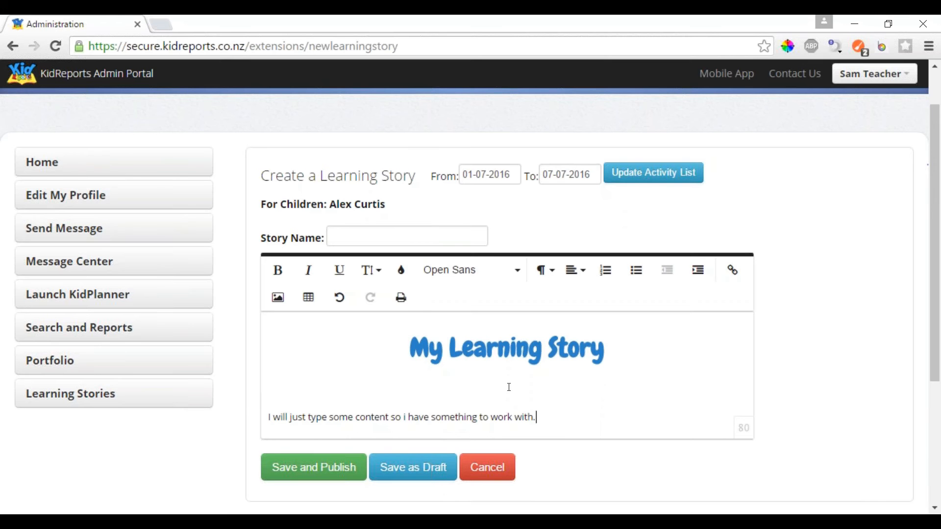
- Create a numbered list above the sentence with "Item number one", "Item number two" and "Item number three"
{"action": "left_click", "coordinate": [283, 395]}
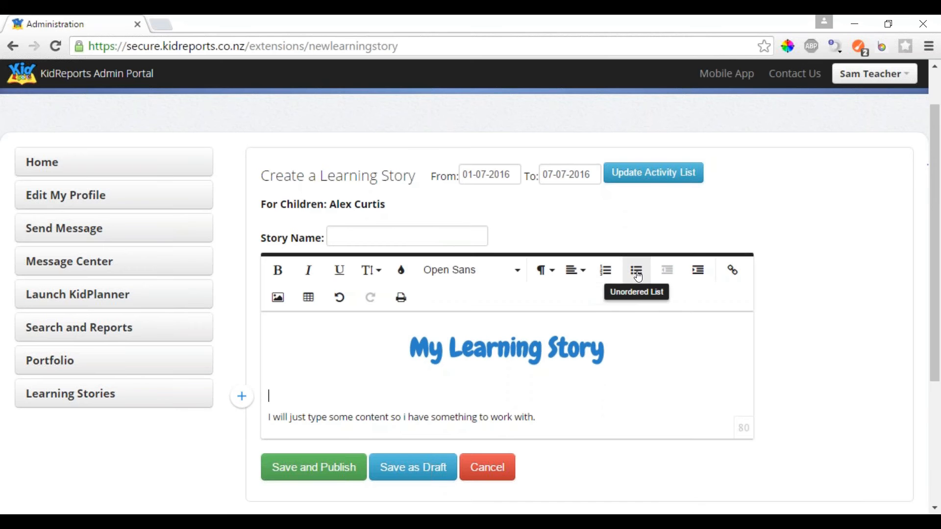
{"action": "left_click", "coordinate": [610, 277]}
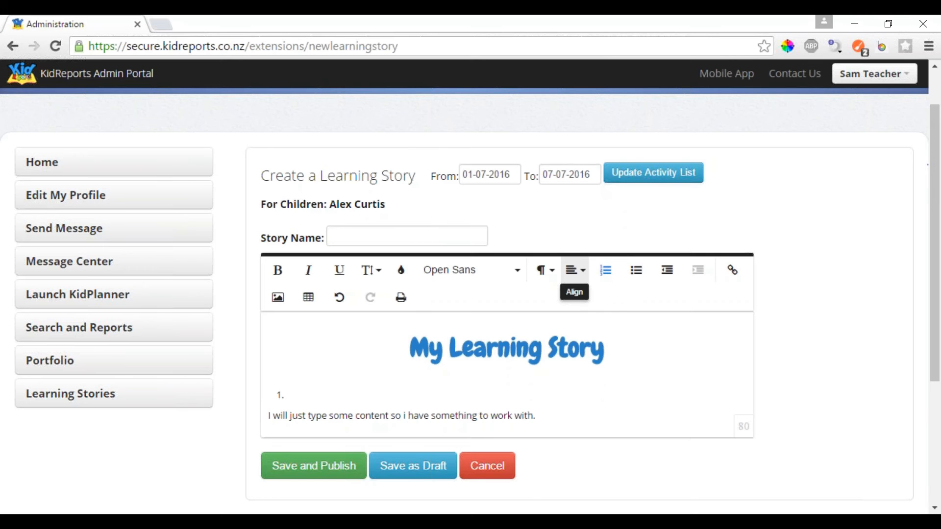
{"action": "type", "text": "Item number one"}
{"action": "key", "text": "Return"}
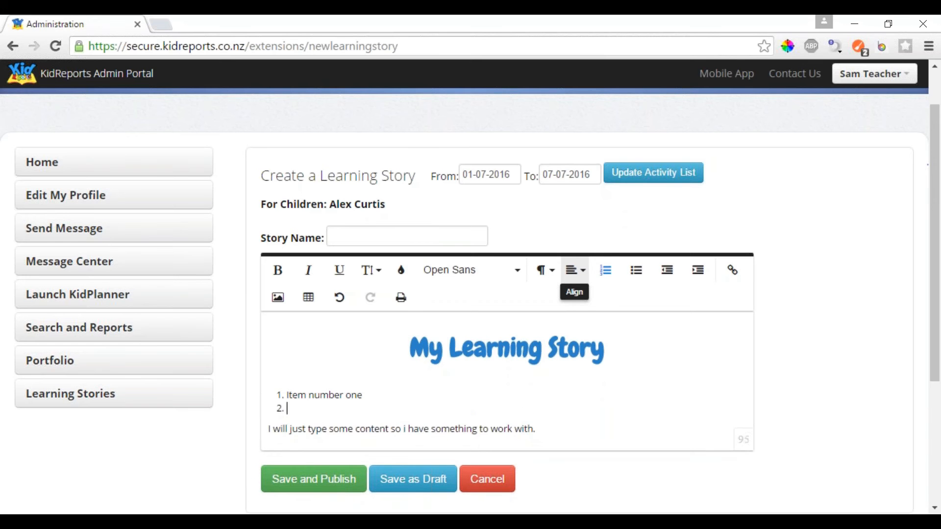
{"action": "type", "text": "item"}
{"action": "key", "text": "BackSpace"}
{"action": "key", "text": "BackSpace"}
{"action": "key", "text": "BackSpace"}
{"action": "key", "text": "BackSpace"}
{"action": "key", "text": "BackSpace"}
{"action": "type", "text": "Item number two"}
{"action": "key", "text": "Return"}
{"action": "type", "text": "Item "}
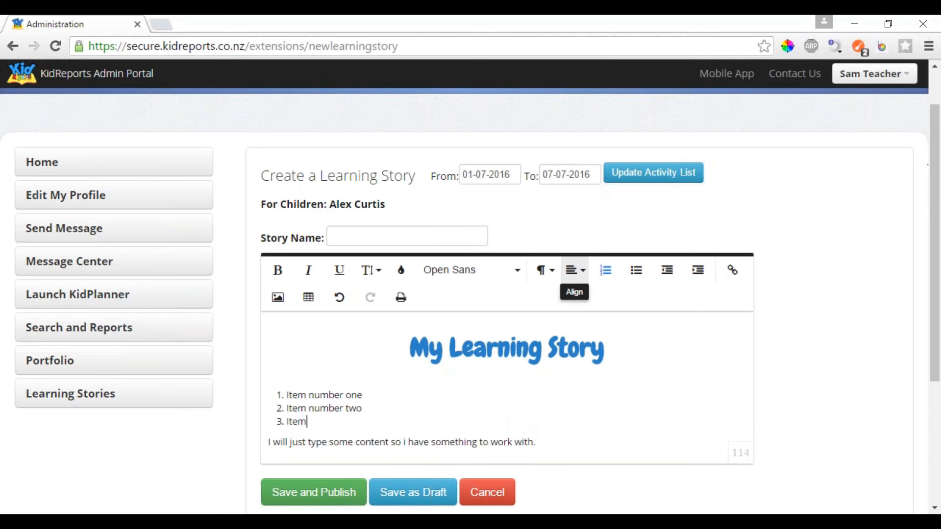
{"action": "type", "text": "number three"}
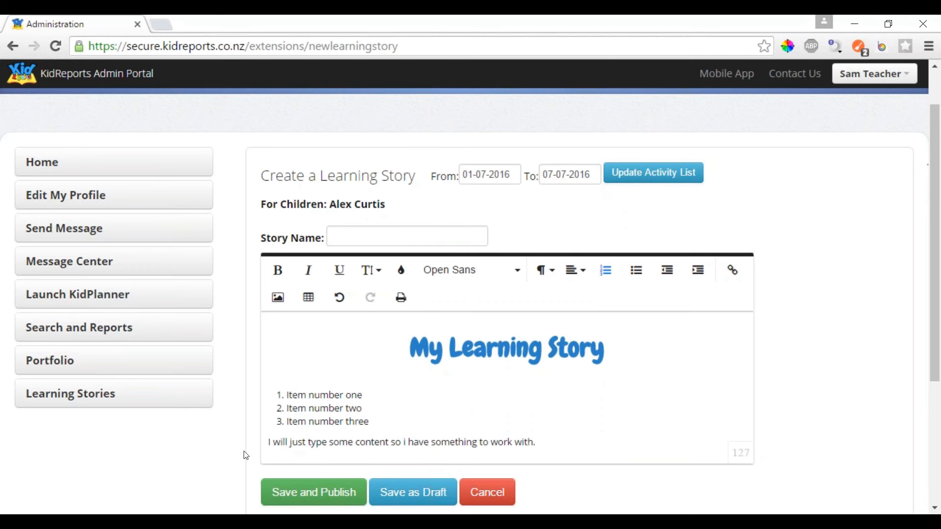
- End the numbered list and add empty lines between it and the sentence below
{"action": "key", "text": "Return"}
{"action": "key", "text": "Return"}
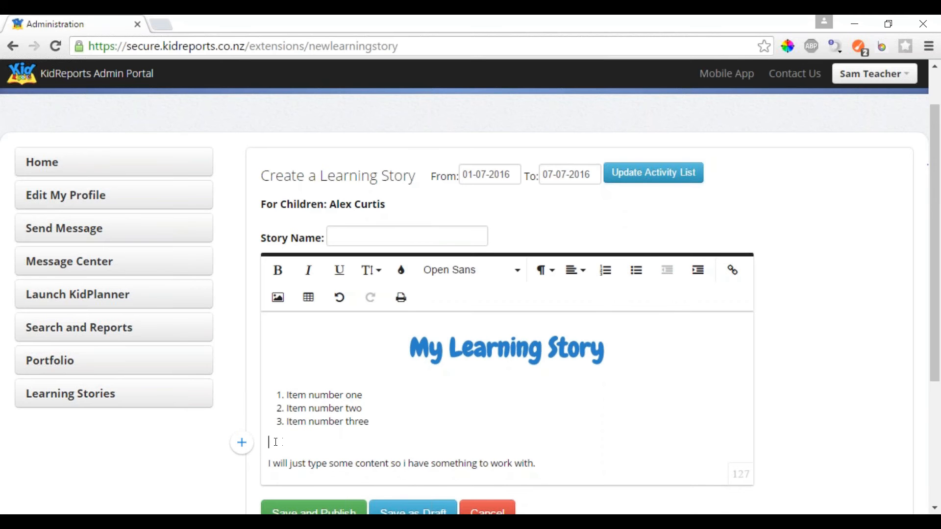
{"action": "left_click", "coordinate": [373, 422]}
{"action": "key", "text": "Return"}
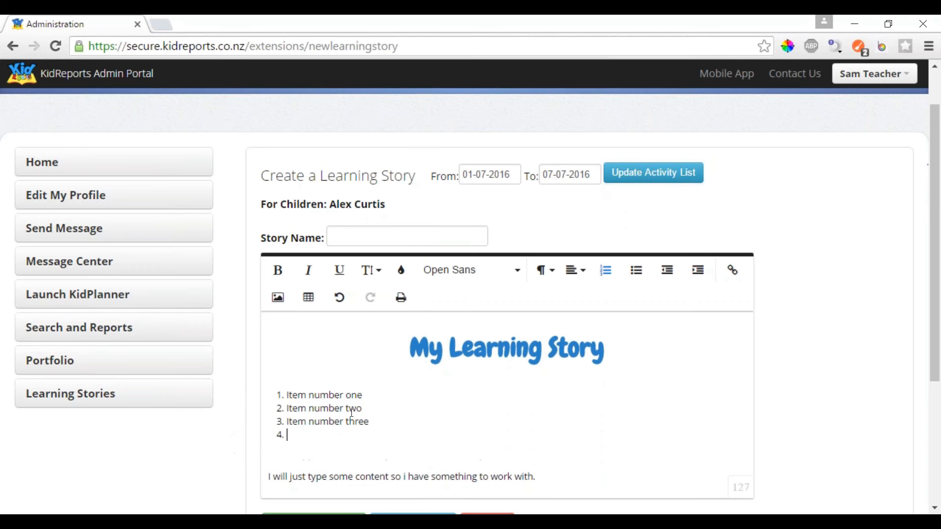
{"action": "key", "text": "Return"}
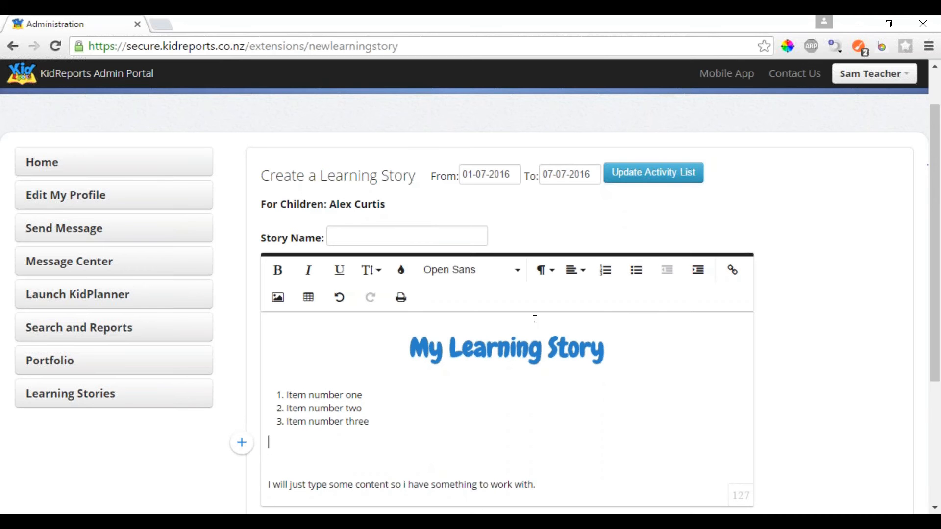
- Create a bulleted list below the numbered one with "Item number one", "Item number two" and "Item number three", and end the list
{"action": "left_click", "coordinate": [641, 277]}
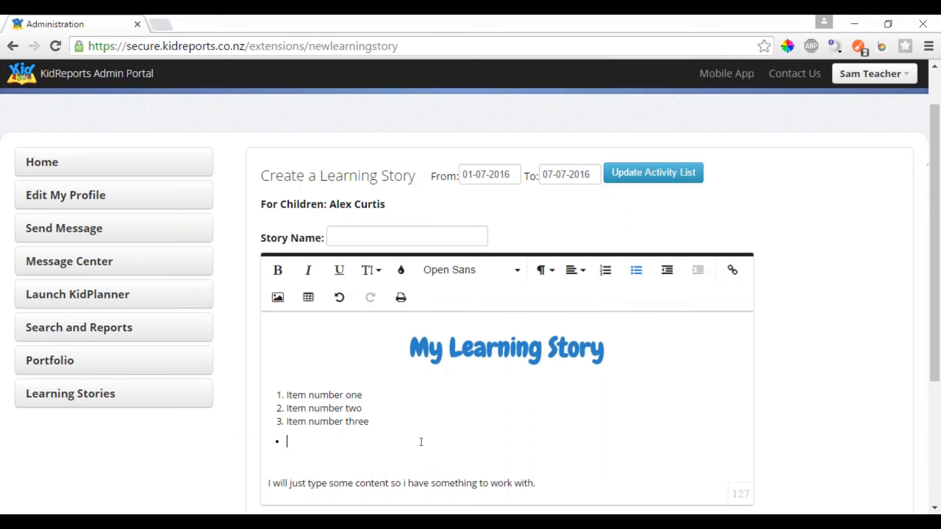
{"action": "type", "text": "Item number one"}
{"action": "key", "text": "Return"}
{"action": "type", "text": "Item nu"}
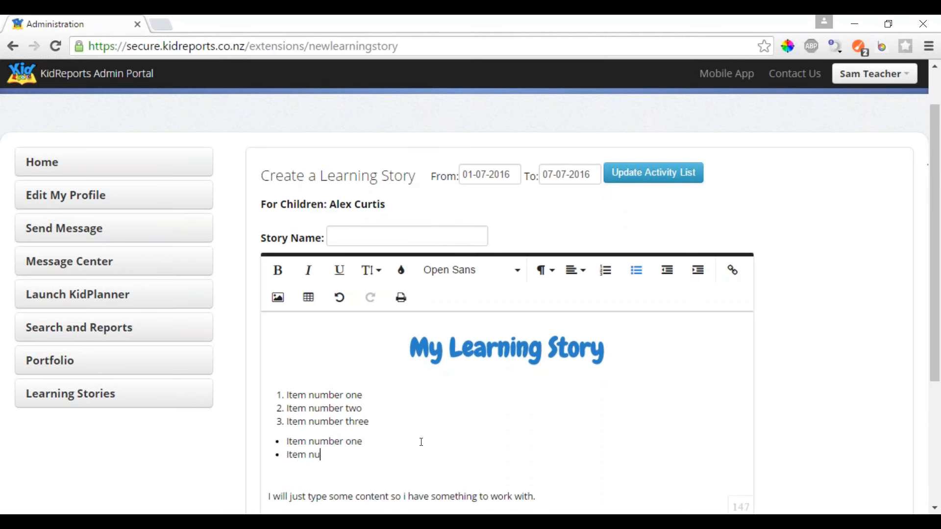
{"action": "type", "text": "mber two"}
{"action": "key", "text": "Return"}
{"action": "type", "text": "It"}
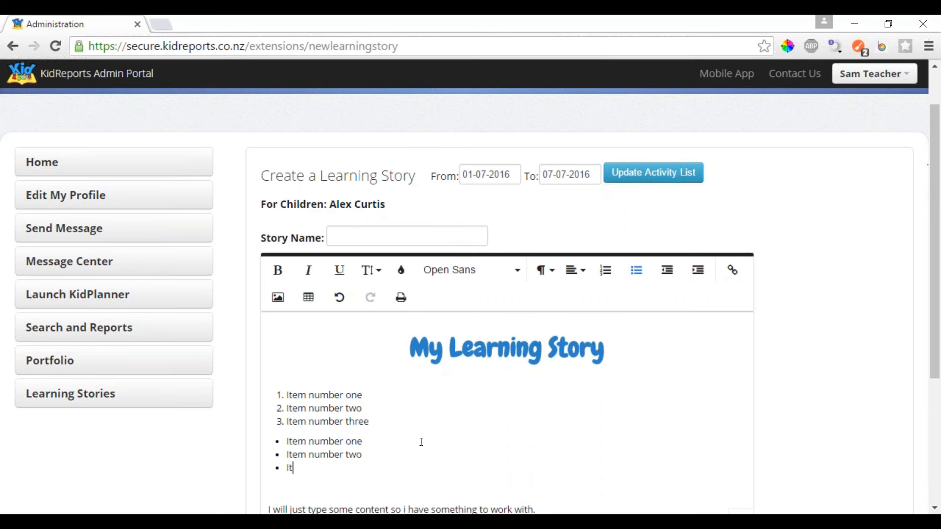
{"action": "type", "text": "em number three"}
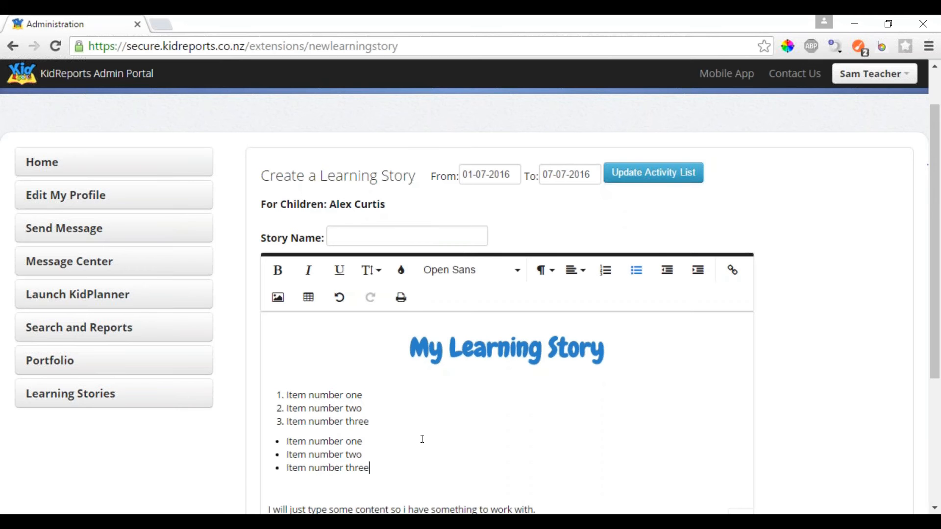
{"action": "key", "text": "Return"}
{"action": "key", "text": "Return"}
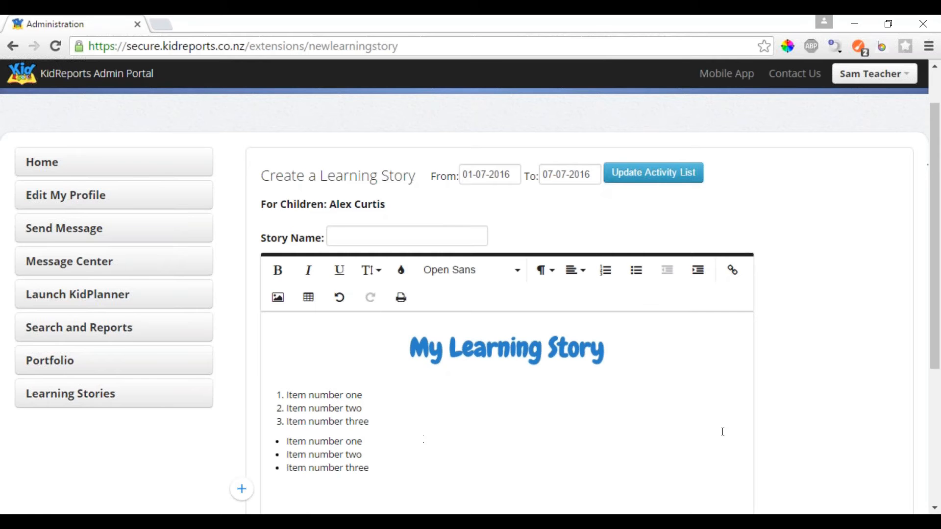
- Indent the sentence below the lists by one level and remove the indent again
{"action": "scroll", "coordinate": [436, 391], "scroll_direction": "down", "scroll_amount": 2}
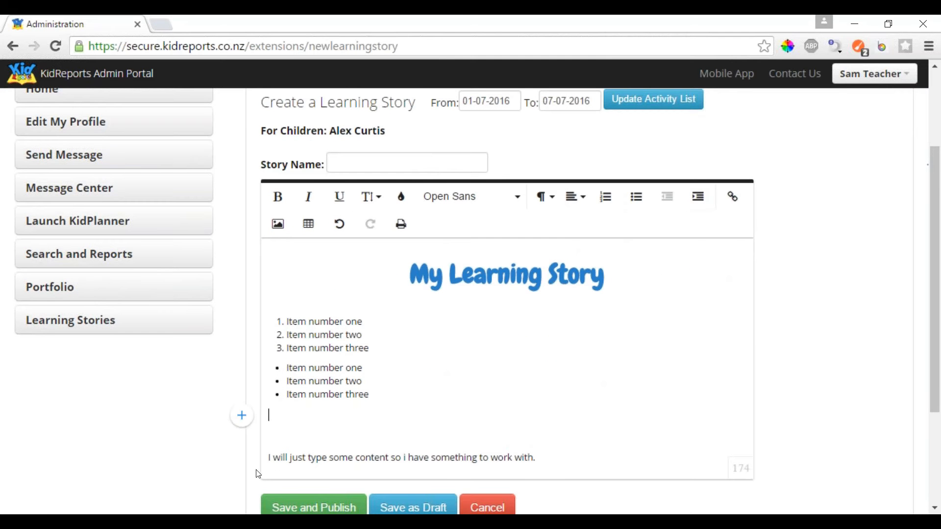
{"action": "left_click", "coordinate": [269, 456]}
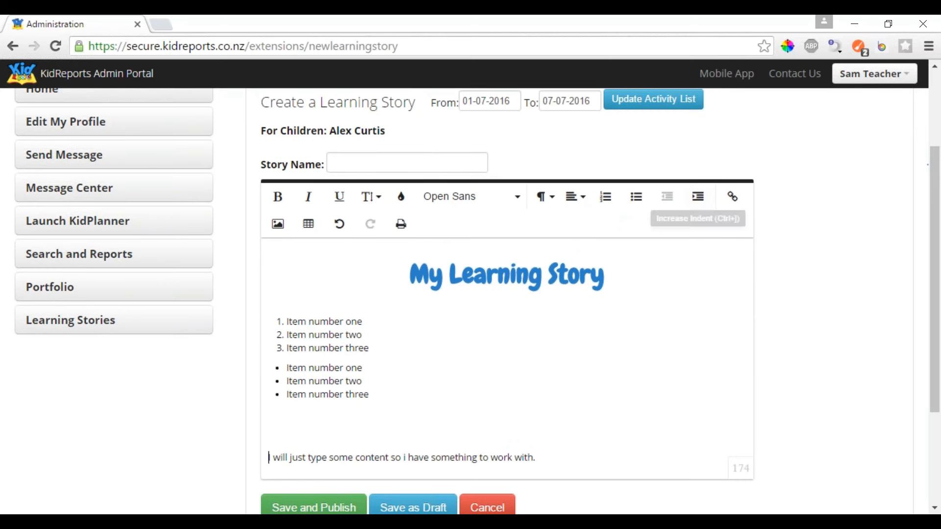
{"action": "left_click", "coordinate": [697, 201]}
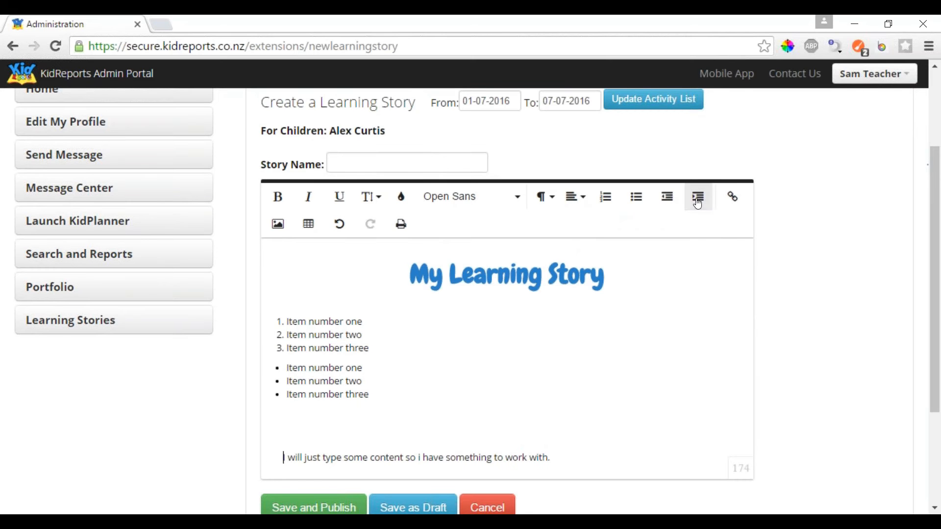
{"action": "left_click", "coordinate": [667, 197]}
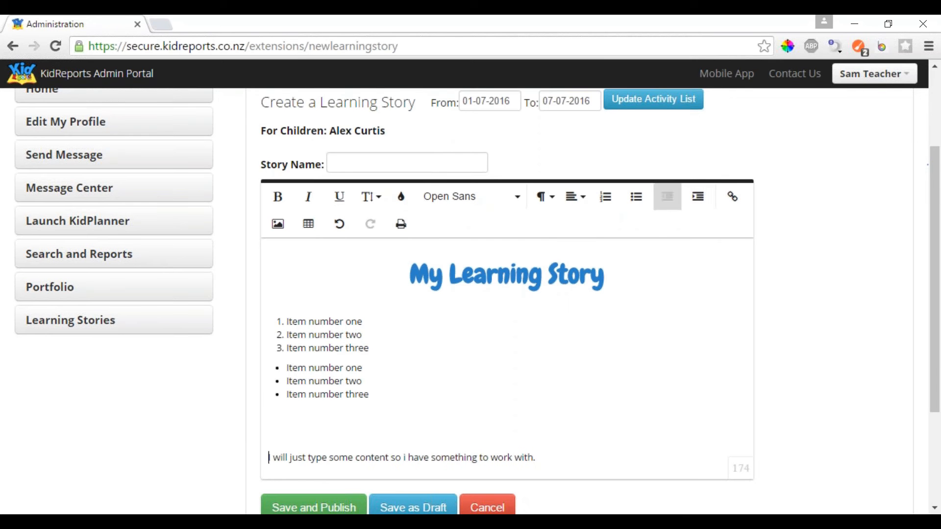
- Indent the same sentence by three levels and bring it back to the margin
{"action": "left_click", "coordinate": [700, 202]}
{"action": "left_click", "coordinate": [701, 202]}
{"action": "left_click", "coordinate": [700, 202]}
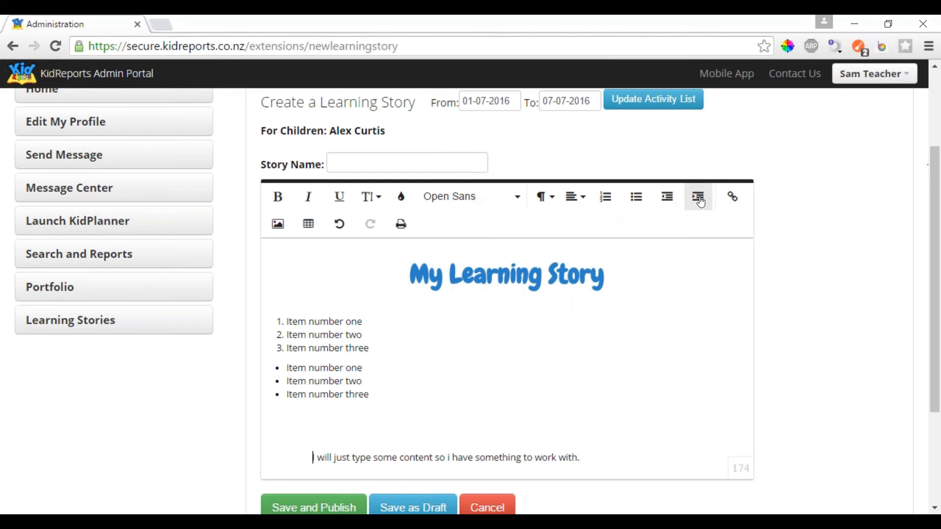
{"action": "left_click", "coordinate": [667, 197]}
{"action": "left_click", "coordinate": [667, 197]}
{"action": "left_click", "coordinate": [667, 198]}
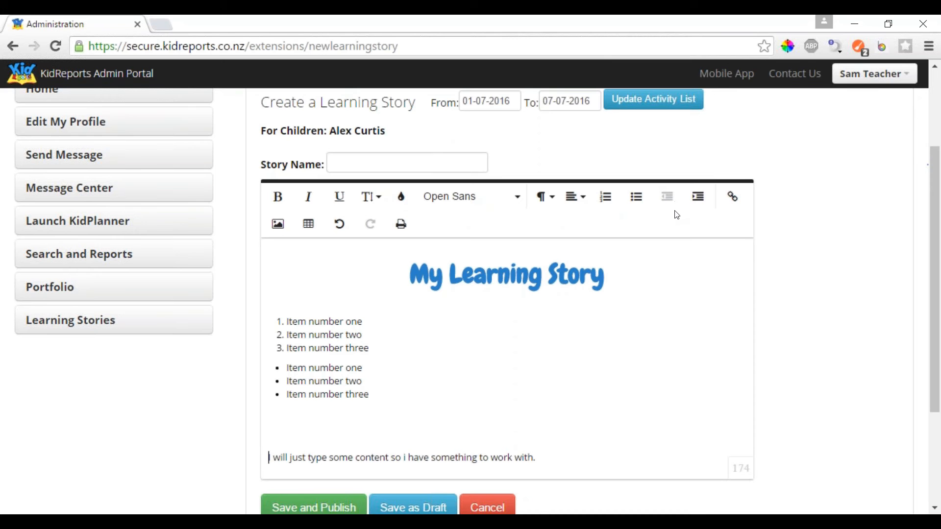
- Add "More text more text more text" to the end of the sentence below the lists
{"action": "scroll", "coordinate": [672, 214], "scroll_direction": "down", "scroll_amount": 1}
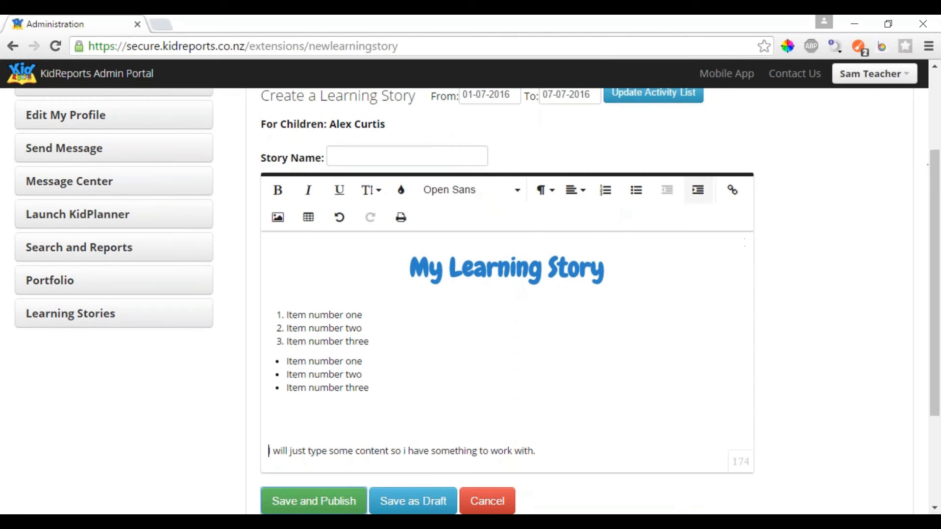
{"action": "left_click", "coordinate": [540, 451]}
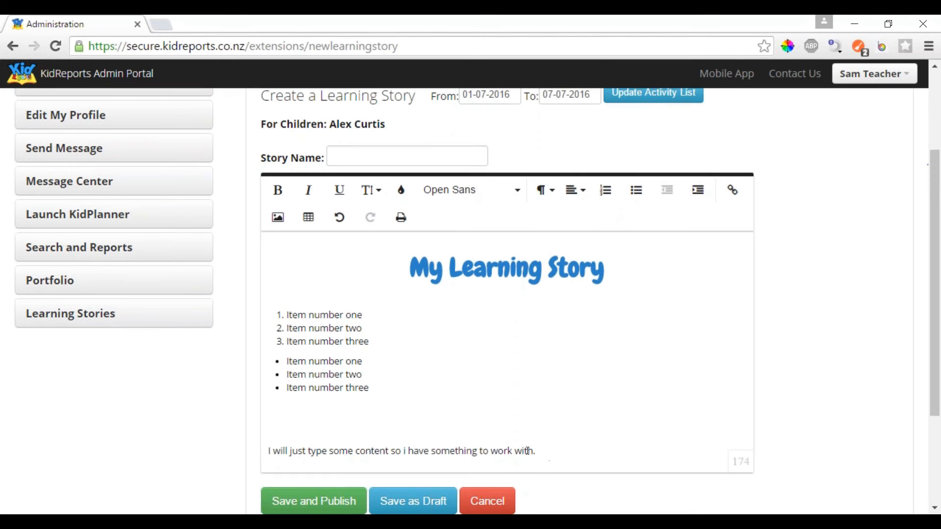
{"action": "key", "text": "Return"}
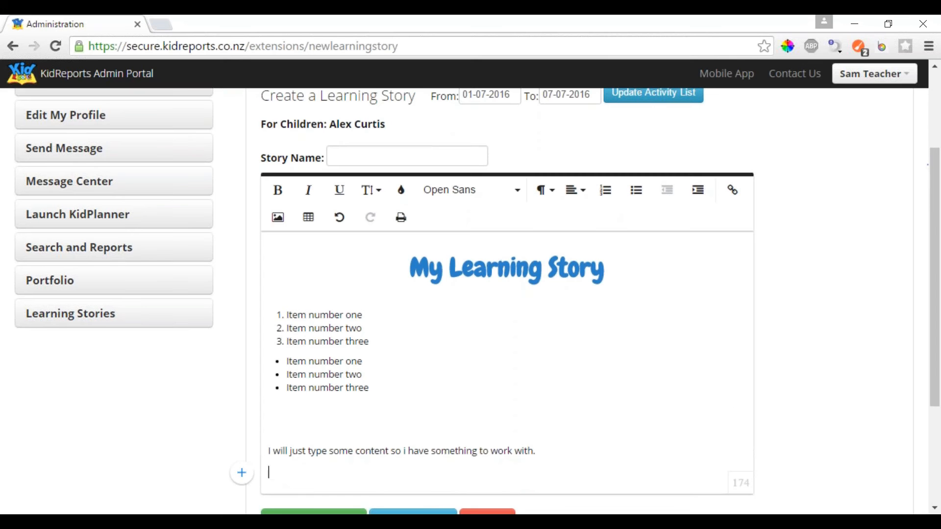
{"action": "key", "text": "BackSpace"}
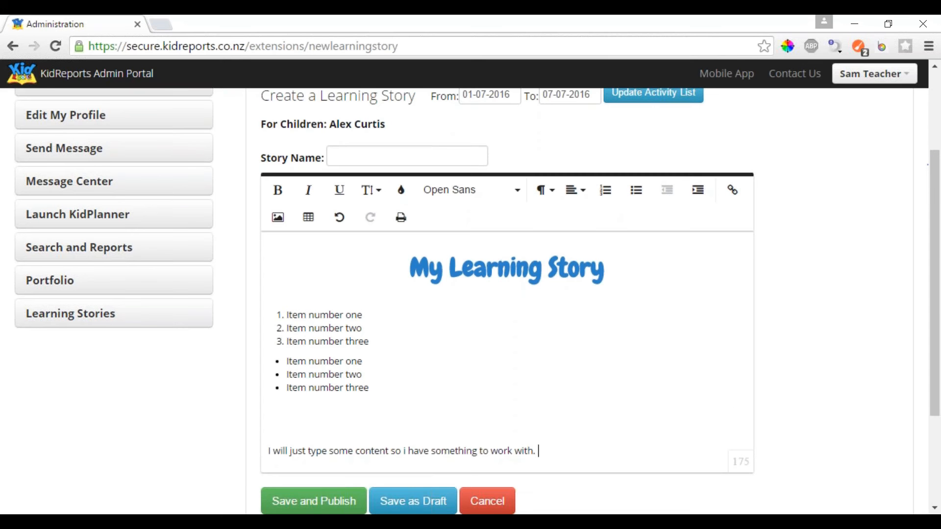
{"action": "type", "text": "M"}
{"action": "key", "text": "BackSpace"}
{"action": "type", "text": "More text more text t"}
{"action": "key", "text": "BackSpace"}
{"action": "type", "text": "more text"}
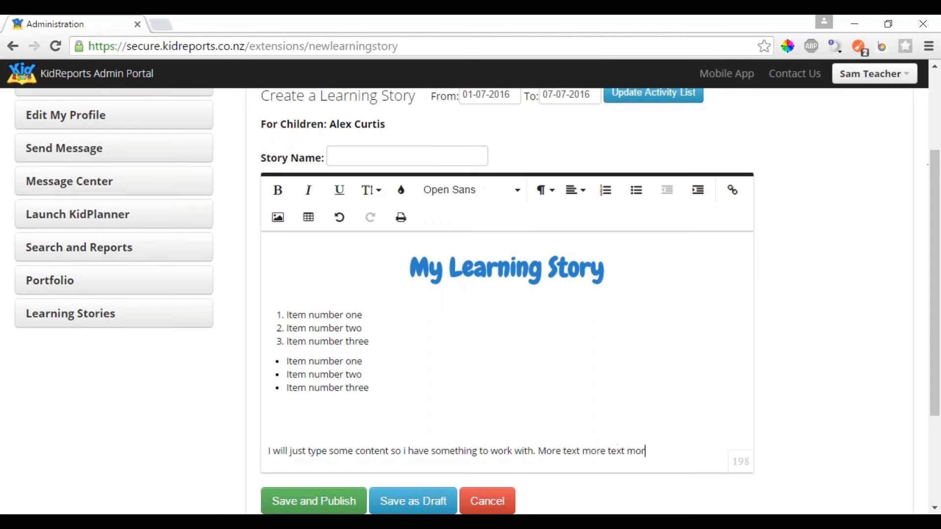
- Copy the phrase "More text more text more text" and paste it at the end of the paragraph
{"action": "left_click_drag", "start_coordinate": [669, 452], "coordinate": [537, 452]}
{"action": "key", "text": "ctrl+c"}
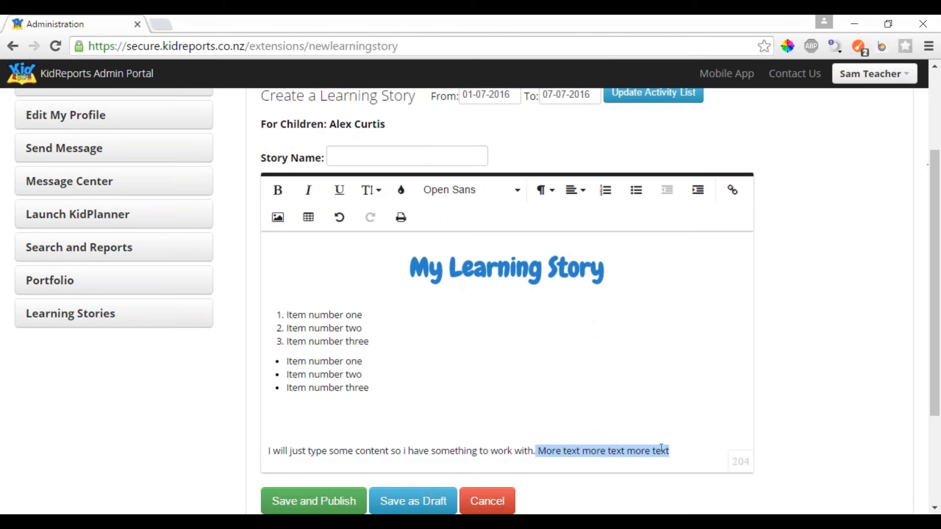
{"action": "left_click", "coordinate": [676, 446]}
{"action": "key", "text": "ctrl+v"}
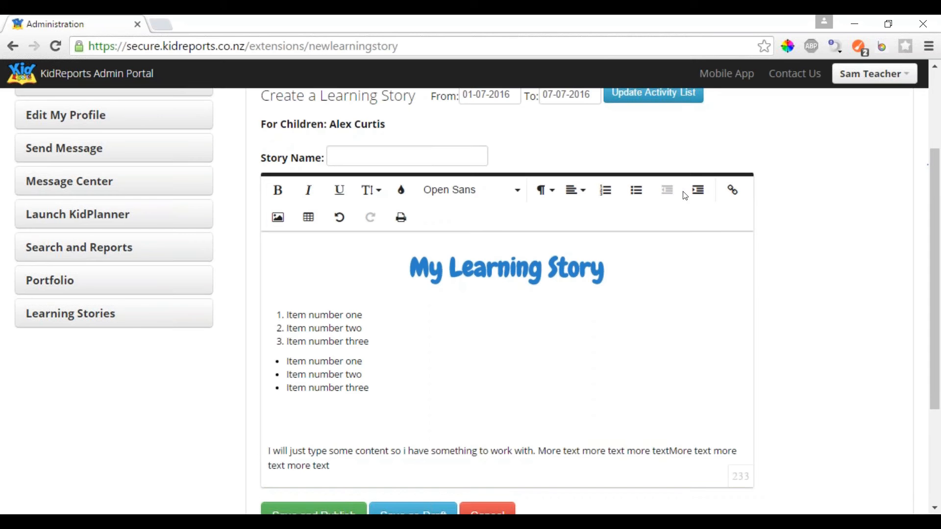
- Indent the two-line paragraph by one level and remove the indent again
{"action": "left_click", "coordinate": [698, 189]}
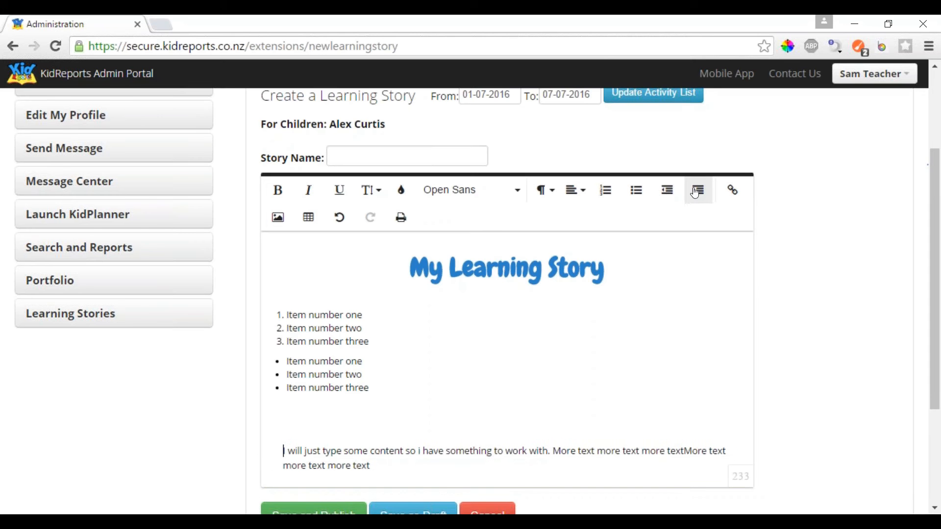
{"action": "left_click", "coordinate": [394, 466]}
{"action": "left_click", "coordinate": [667, 189]}
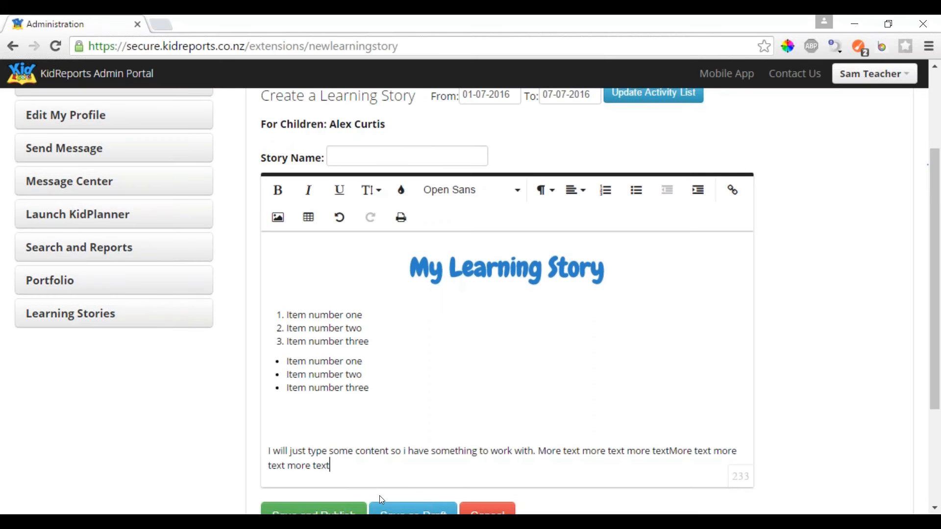
- Add an empty line after the paragraph and another between the bulleted list and the paragraph
{"action": "scroll", "coordinate": [655, 391], "scroll_direction": "down", "scroll_amount": 2}
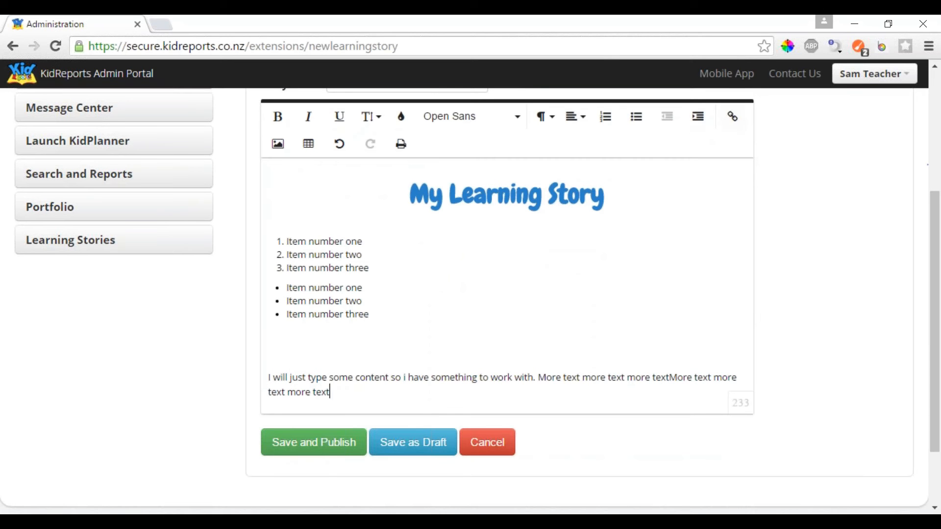
{"action": "key", "text": "Return"}
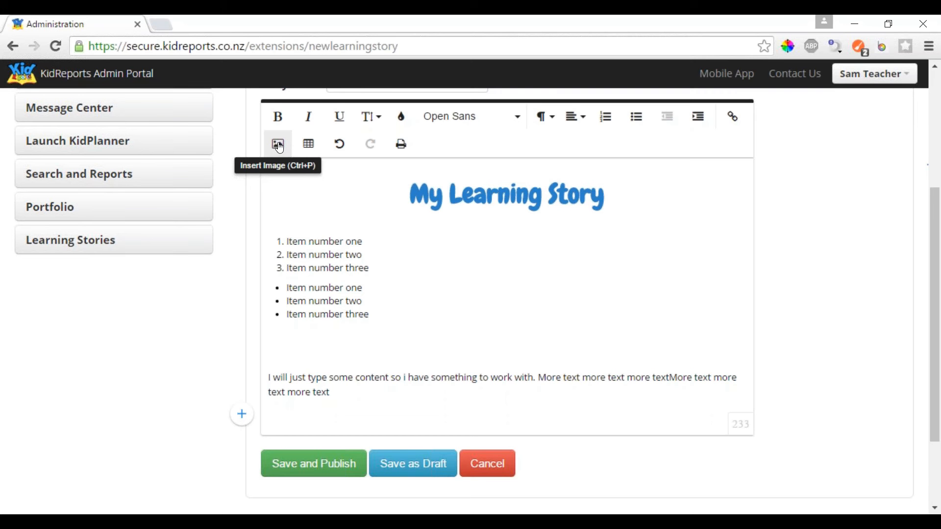
{"action": "left_click", "coordinate": [294, 343]}
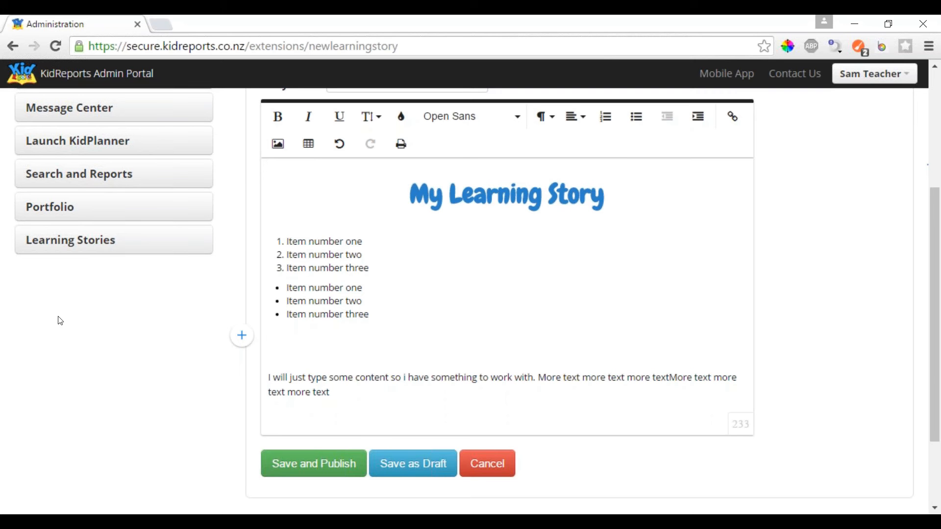
{"action": "key", "text": "Return"}
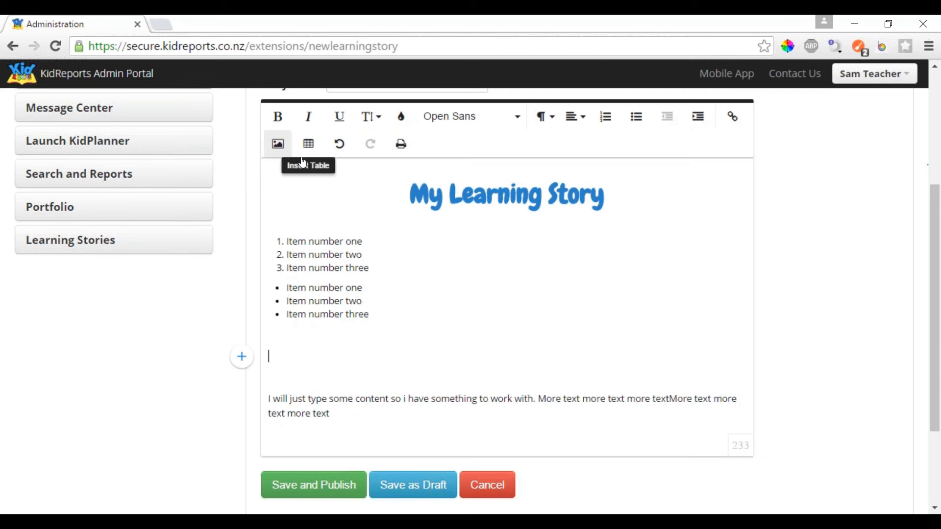
- Insert the lion cub image cef2de2c0b2f20ca5b4dd43d6be9e3ca.jpg from the Pictures folder "random" between the bulleted list and the paragraph
{"action": "left_click", "coordinate": [278, 145]}
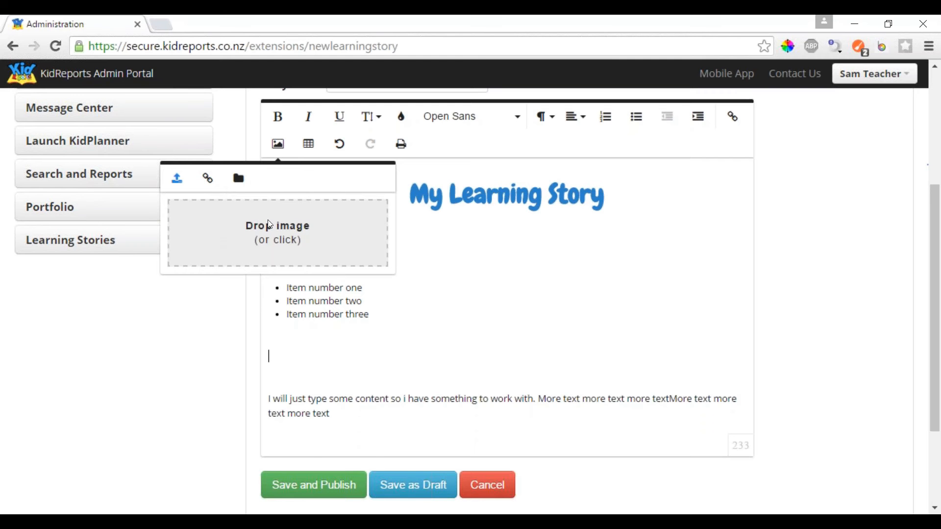
{"action": "left_click", "coordinate": [278, 239]}
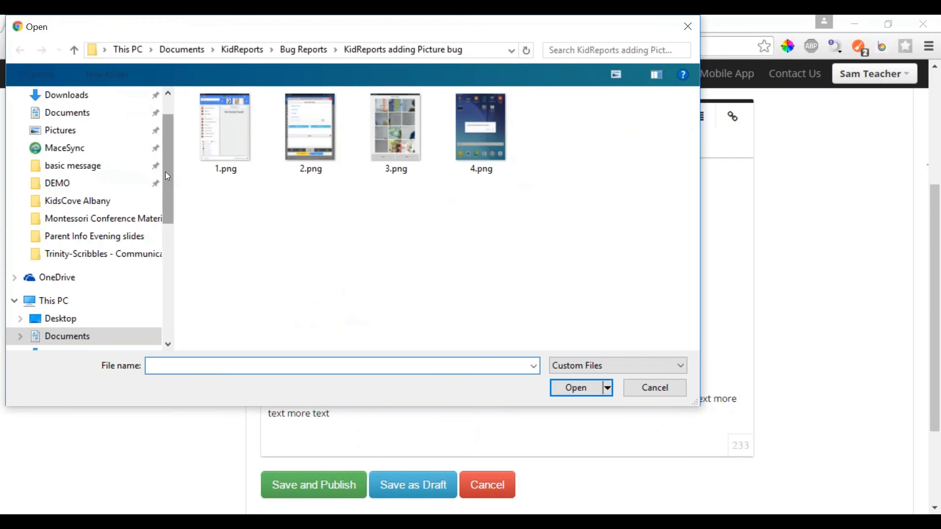
{"action": "left_click_drag", "start_coordinate": [168, 176], "coordinate": [169, 210]}
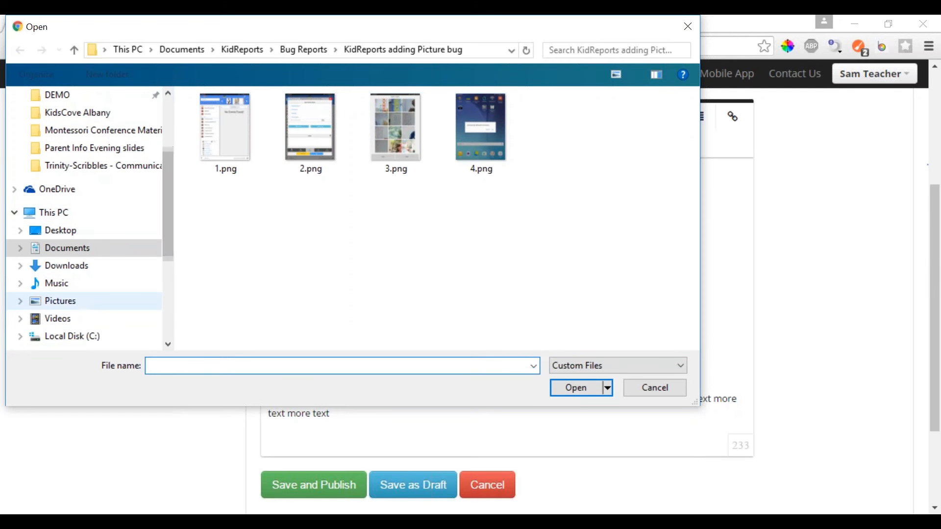
{"action": "left_click", "coordinate": [62, 302]}
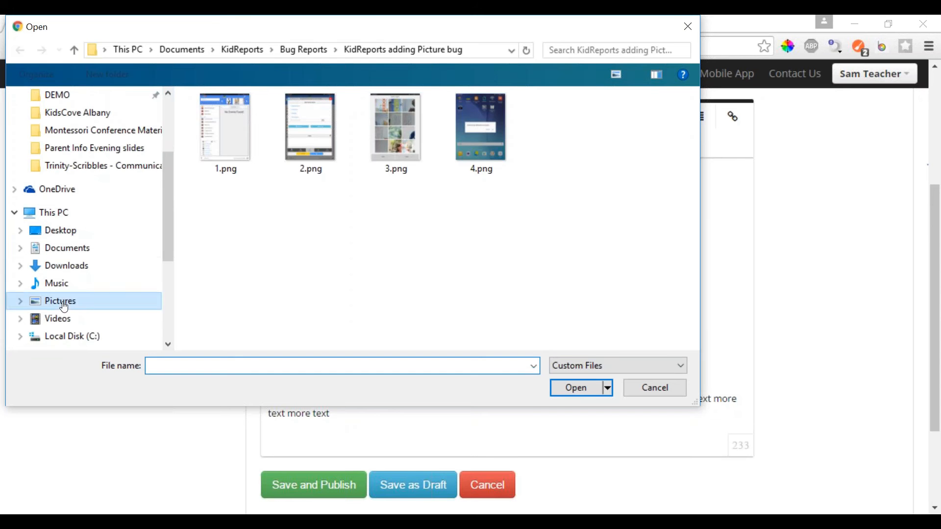
{"action": "double_click", "coordinate": [228, 232]}
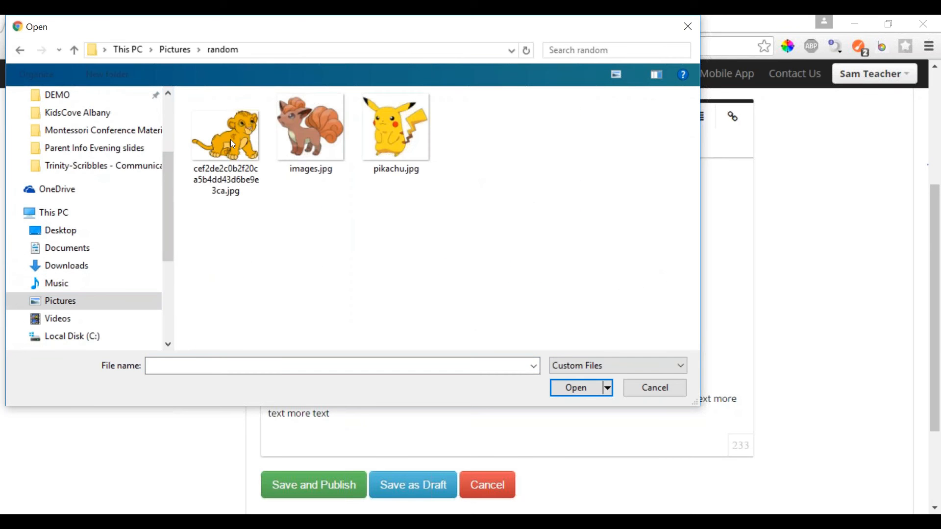
{"action": "left_click", "coordinate": [226, 139]}
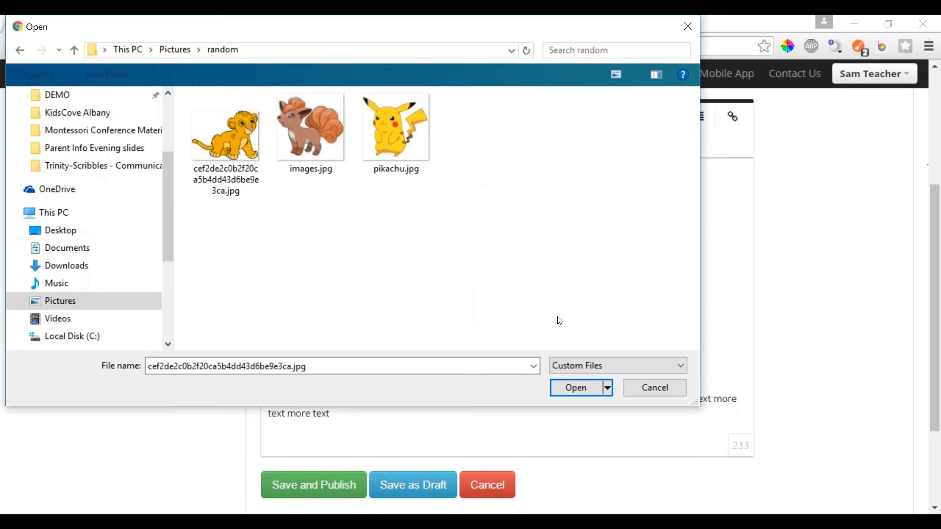
{"action": "left_click", "coordinate": [576, 392]}
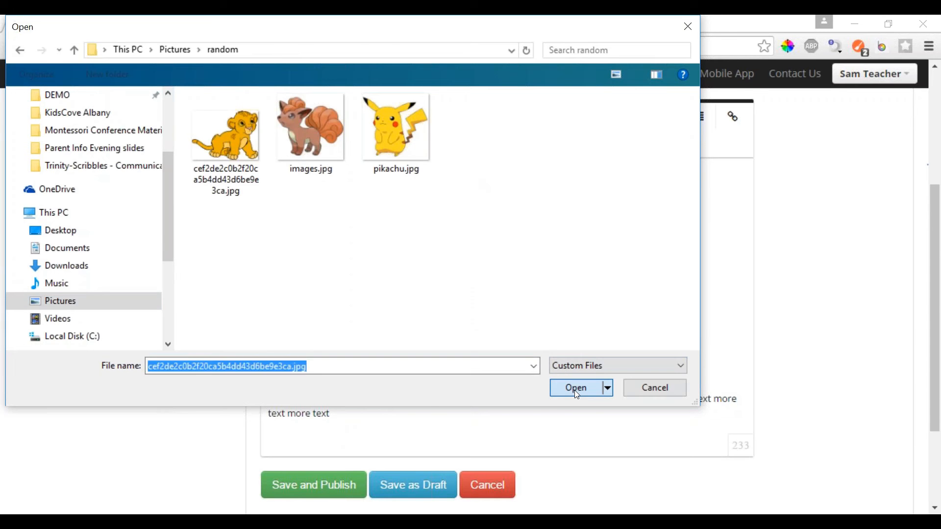
- Open the replacement options for the lion cub image, close them without choosing a file, and reselect the image
{"action": "scroll", "coordinate": [737, 316], "scroll_direction": "down", "scroll_amount": 2}
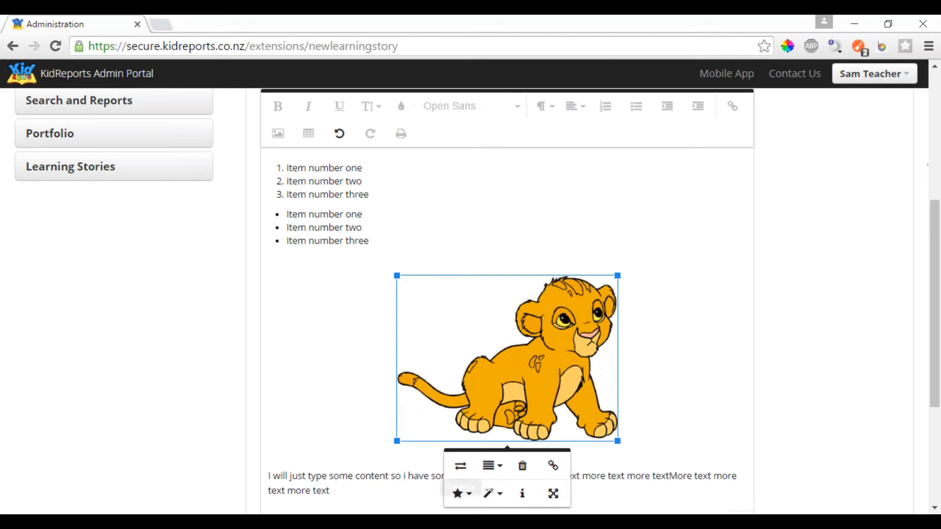
{"action": "left_click", "coordinate": [461, 467]}
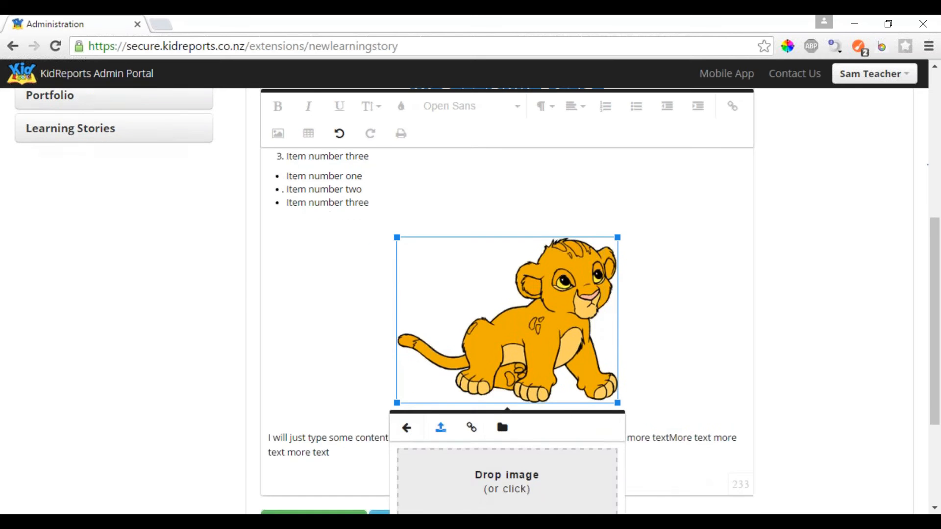
{"action": "scroll", "coordinate": [471, 427], "scroll_direction": "down", "scroll_amount": 2}
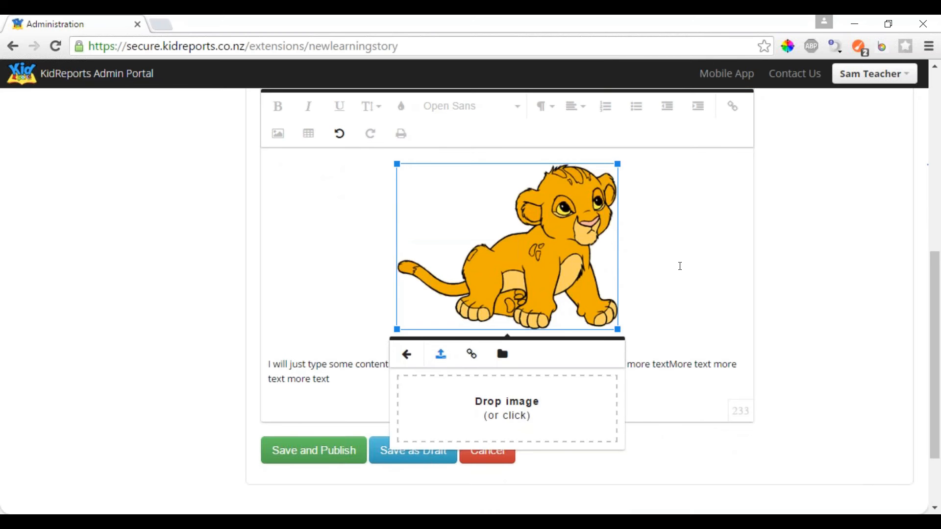
{"action": "left_click", "coordinate": [648, 269]}
{"action": "left_click", "coordinate": [517, 267]}
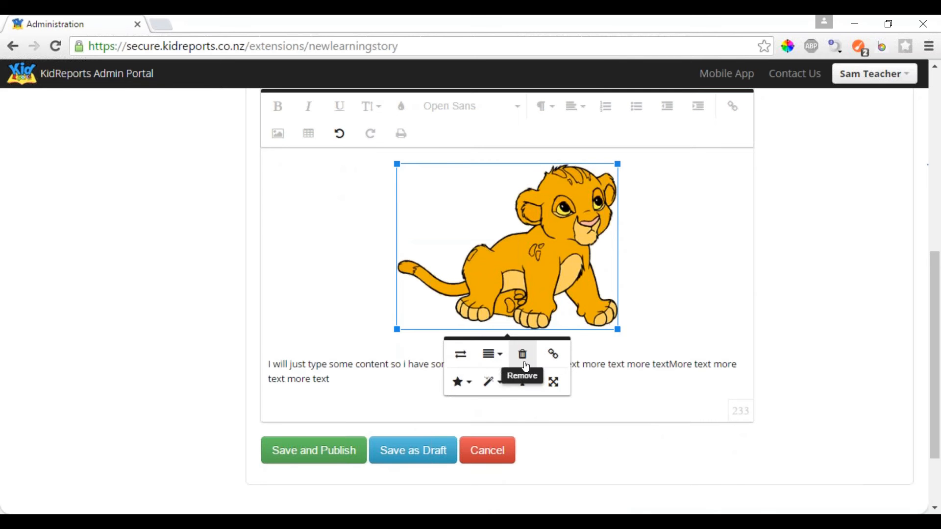
- Align the lion cub image left, and change its alignment to right
{"action": "left_click", "coordinate": [497, 354]}
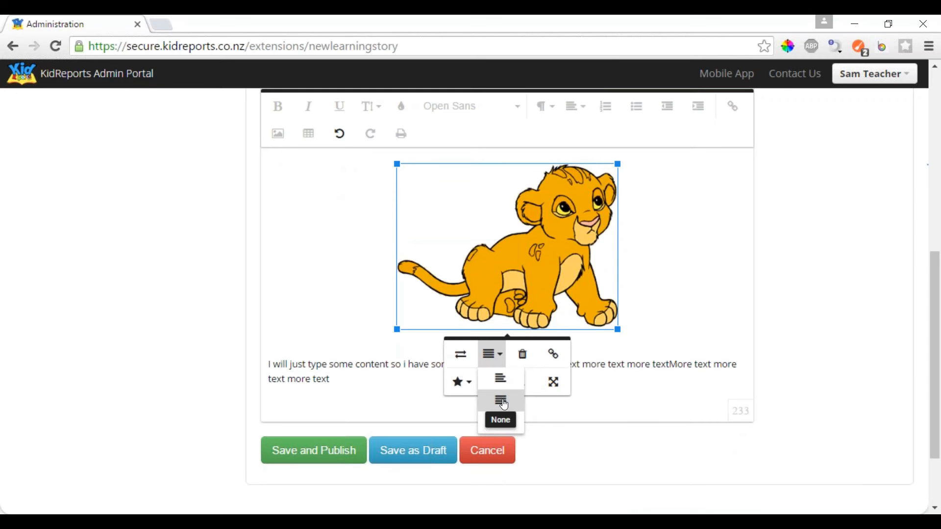
{"action": "left_click", "coordinate": [501, 378]}
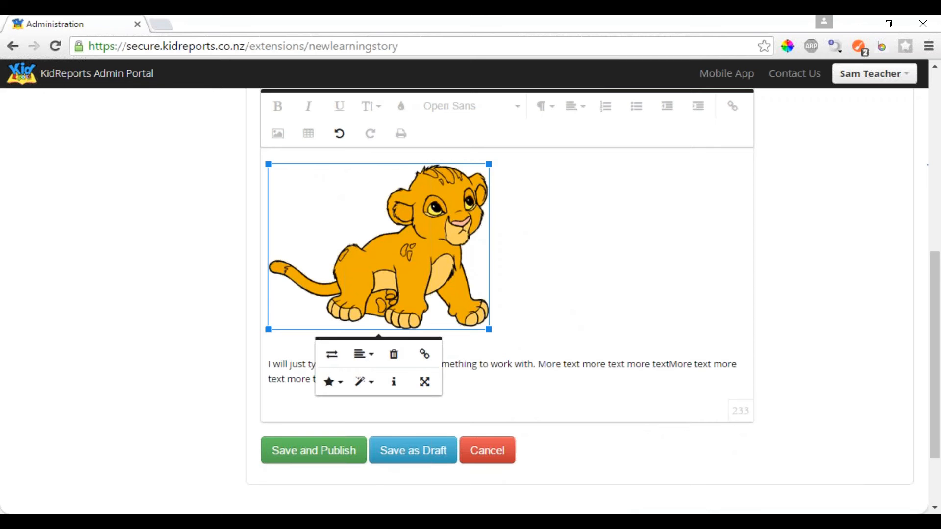
{"action": "left_click", "coordinate": [364, 353]}
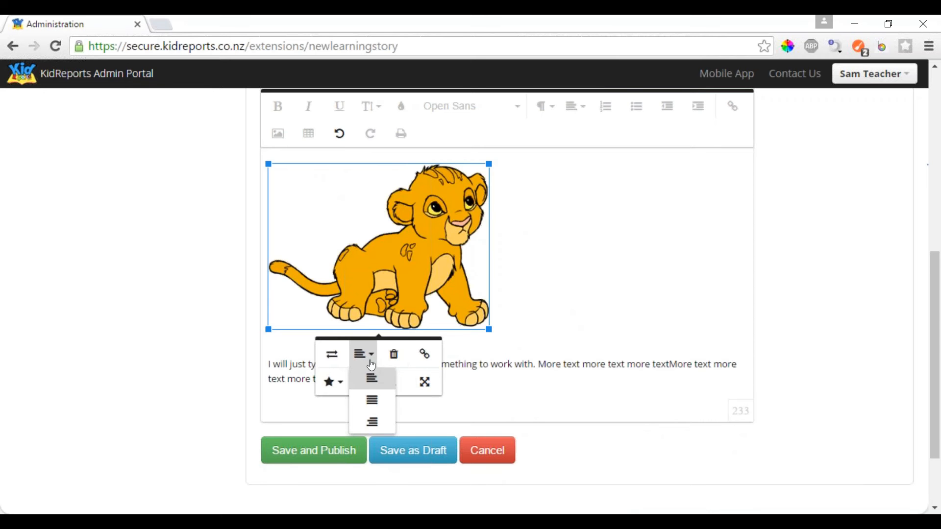
{"action": "left_click", "coordinate": [383, 423]}
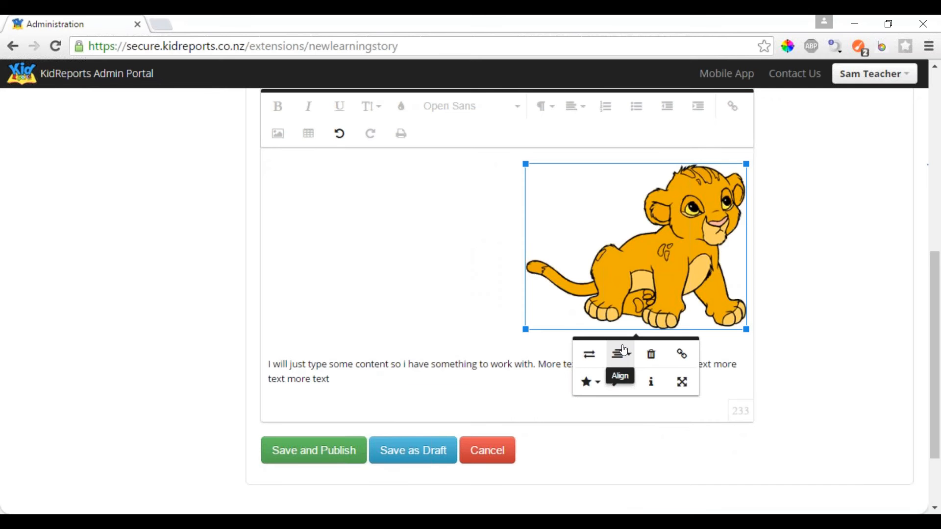
- Reapply right alignment to the lion cub image and set its display to Inline so the paragraph wraps beside it
{"action": "left_click", "coordinate": [596, 388]}
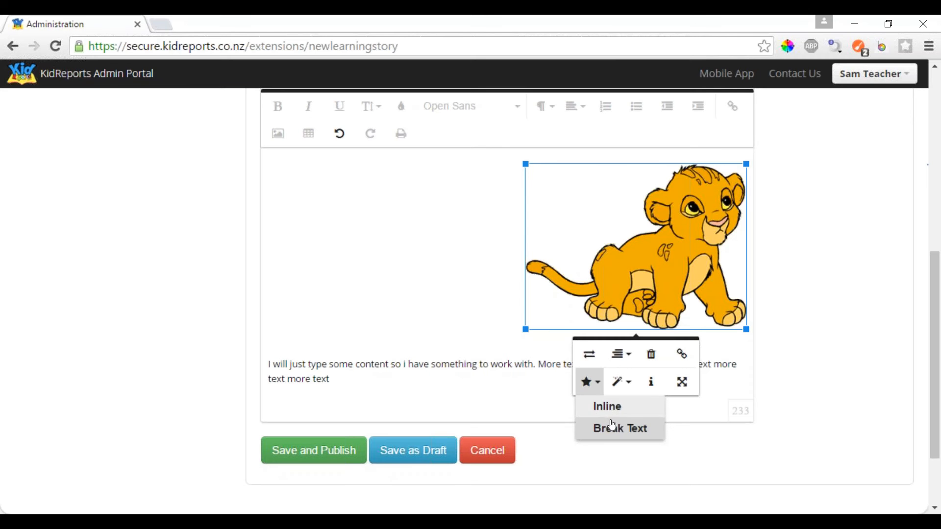
{"action": "left_click", "coordinate": [592, 382]}
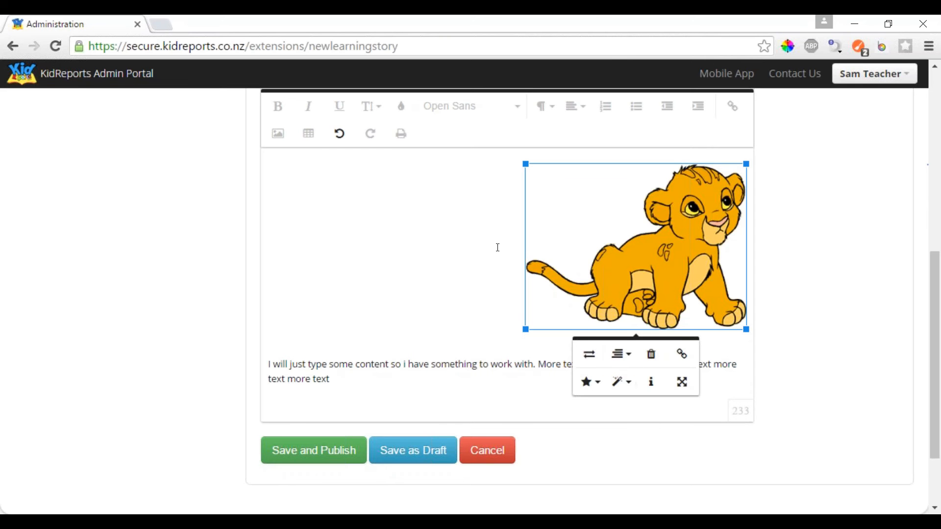
{"action": "left_click", "coordinate": [621, 354]}
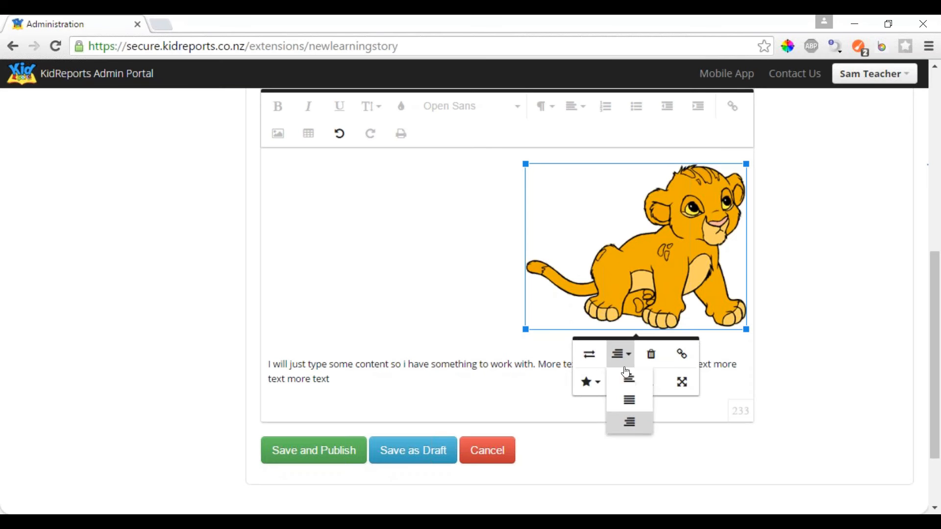
{"action": "left_click", "coordinate": [630, 425]}
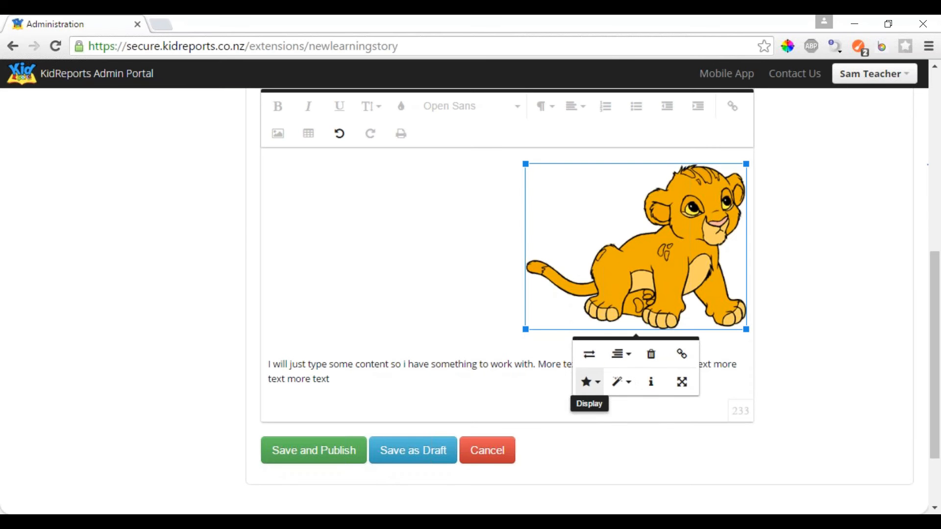
{"action": "left_click", "coordinate": [590, 381]}
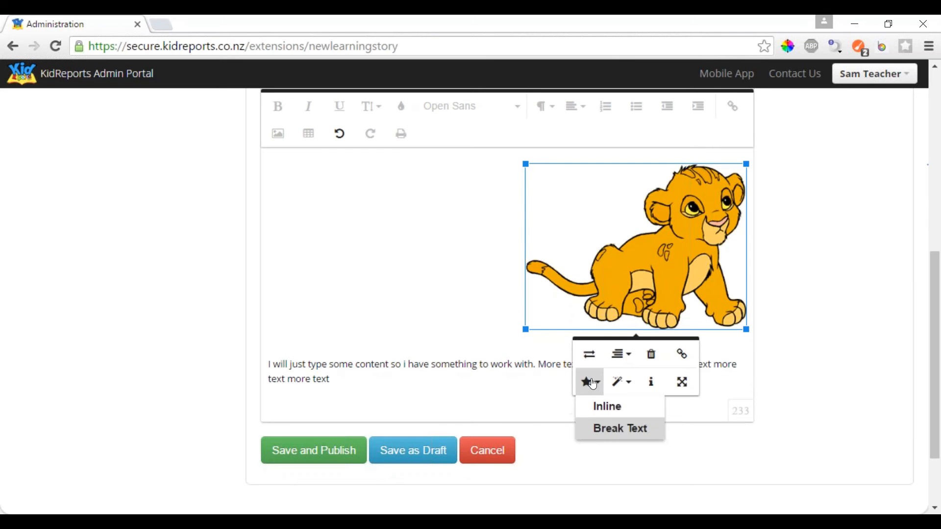
{"action": "left_click", "coordinate": [603, 409]}
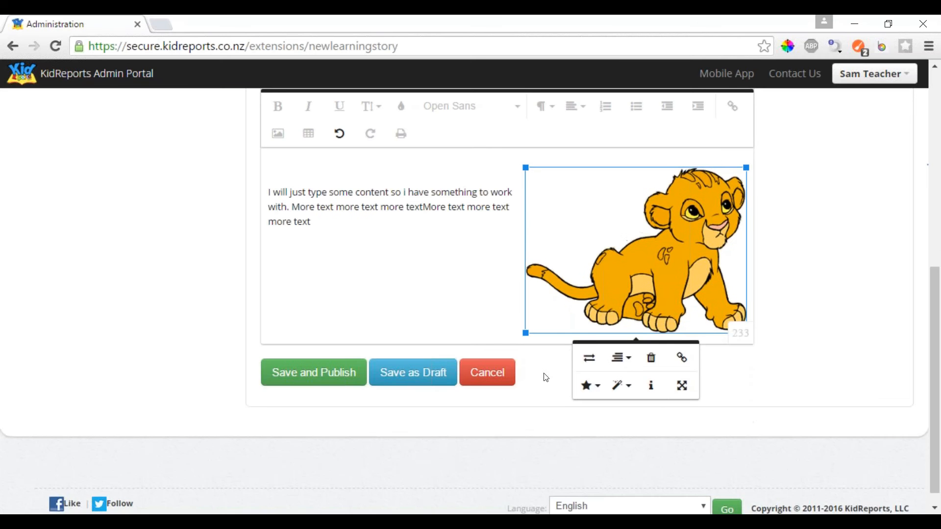
- Reselect the lion cub image, set its display to Break Text and center it above the paragraph
{"action": "scroll", "coordinate": [437, 248], "scroll_direction": "up", "scroll_amount": 3}
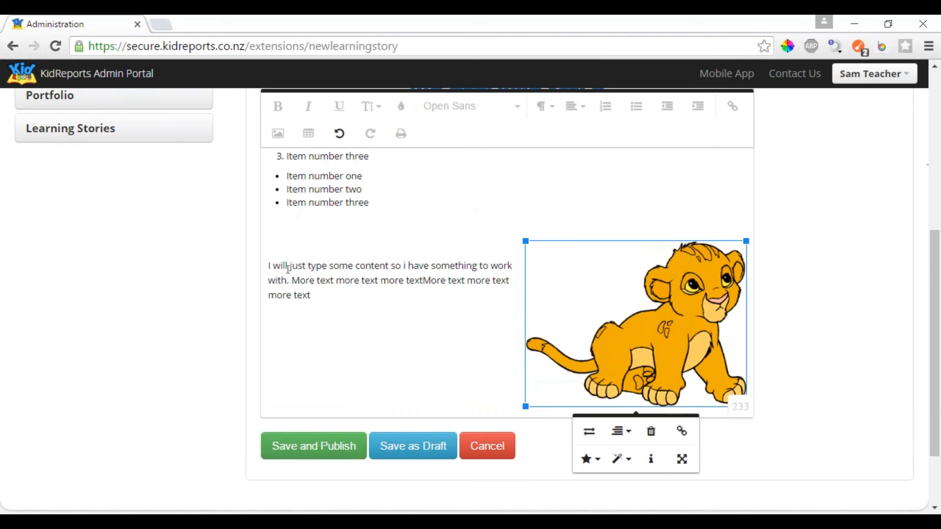
{"action": "left_click", "coordinate": [289, 267]}
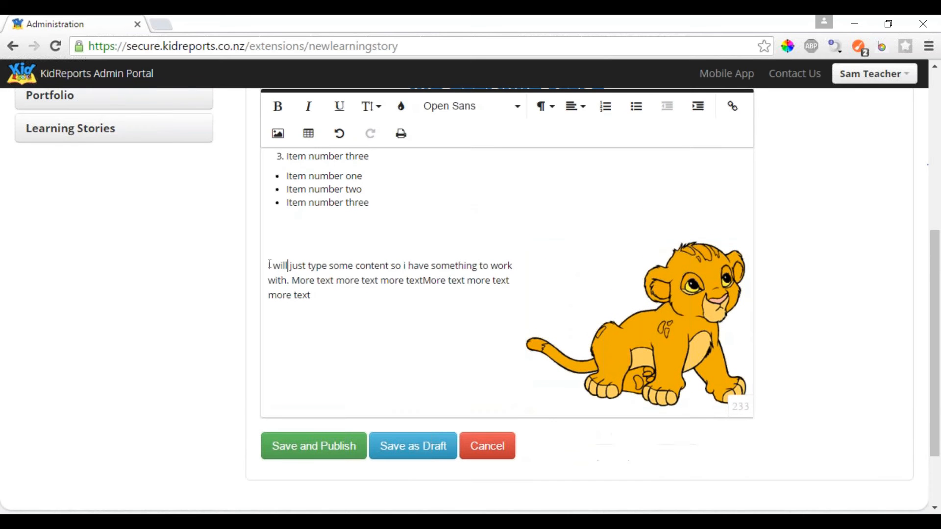
{"action": "triple_click", "coordinate": [330, 290]}
{"action": "left_click", "coordinate": [421, 280]}
{"action": "left_click", "coordinate": [550, 282]}
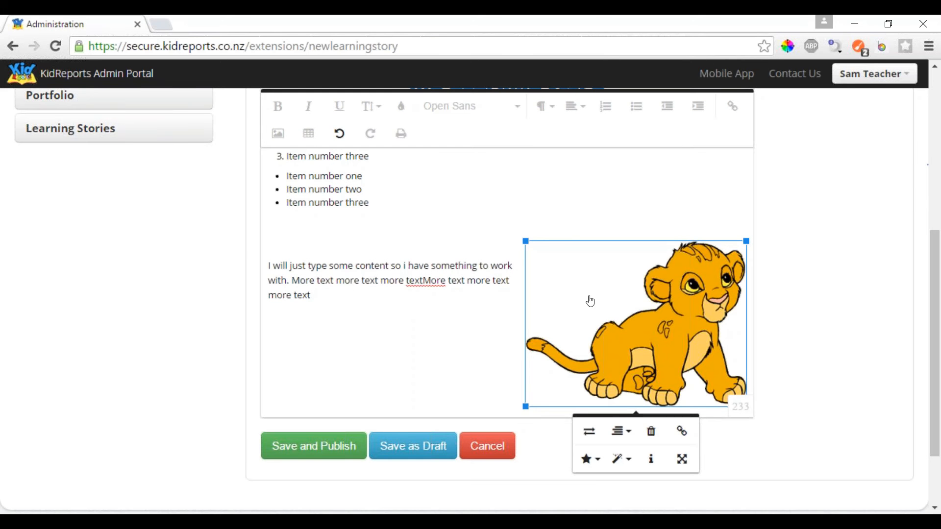
{"action": "left_click", "coordinate": [590, 463]}
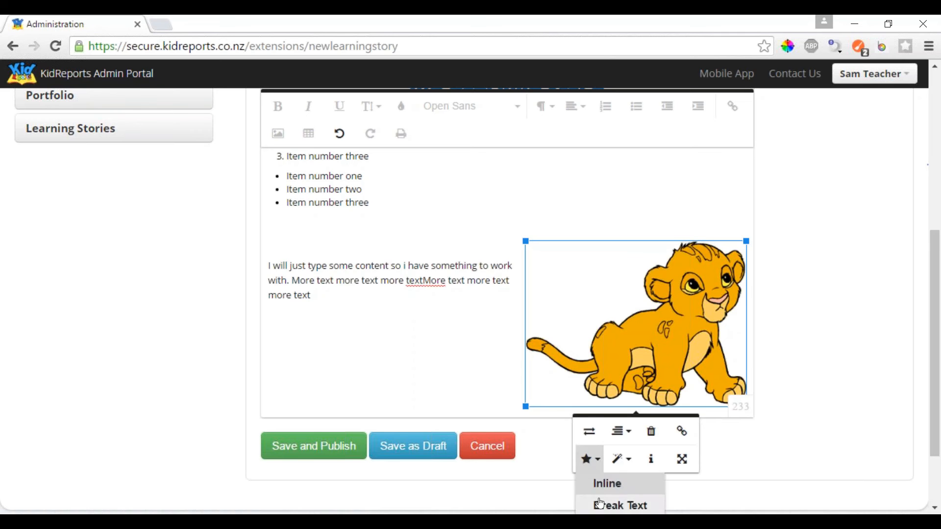
{"action": "left_click", "coordinate": [595, 502]}
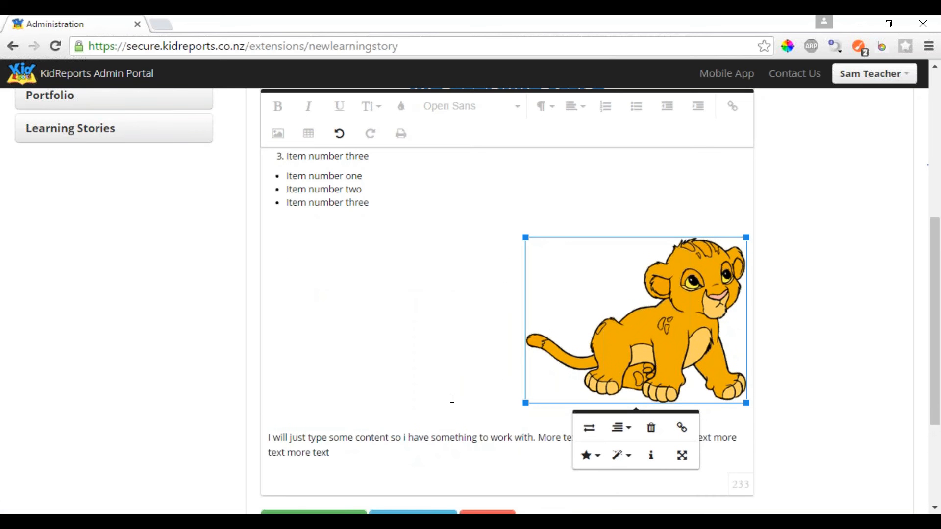
{"action": "left_click", "coordinate": [622, 428]}
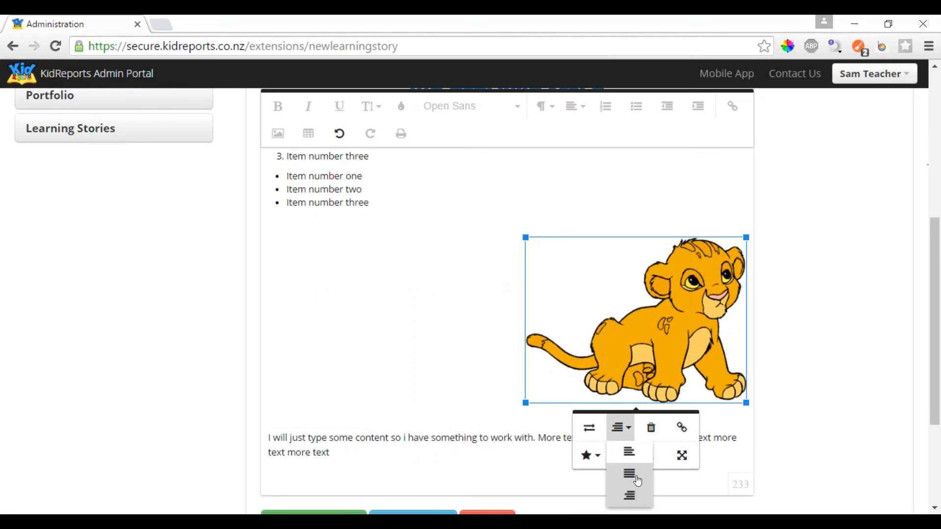
{"action": "left_click", "coordinate": [632, 472]}
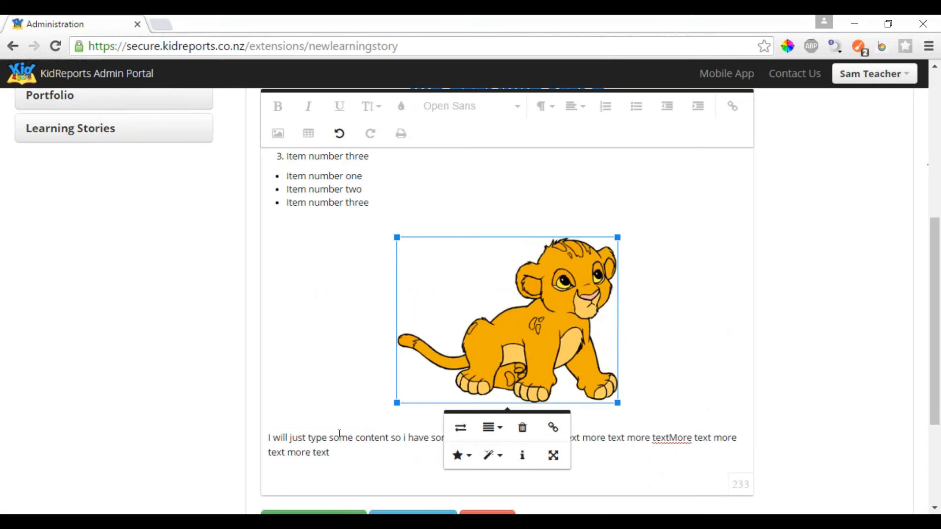
- Try the centered lion cub image at several places inside the paragraph, ending right after "something to"
{"action": "left_click_drag", "start_coordinate": [468, 356], "coordinate": [436, 438]}
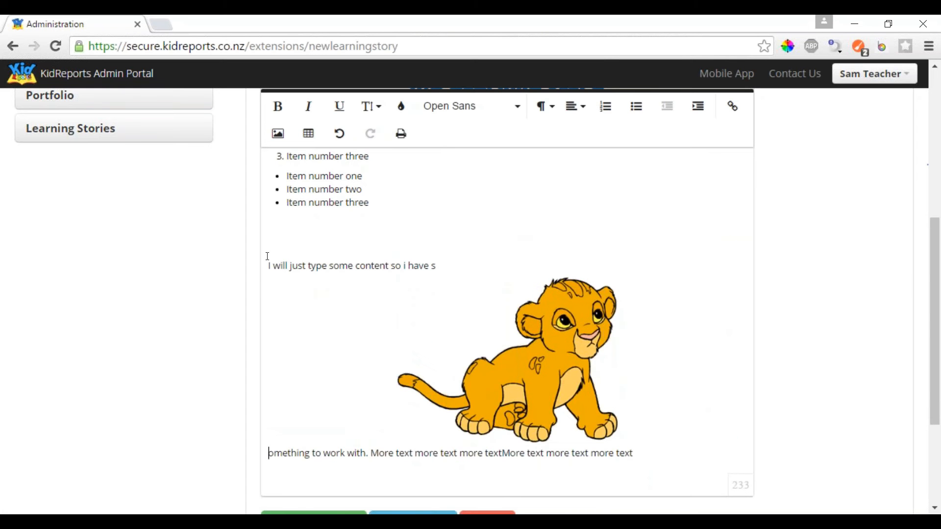
{"action": "left_click_drag", "start_coordinate": [268, 266], "coordinate": [447, 272]}
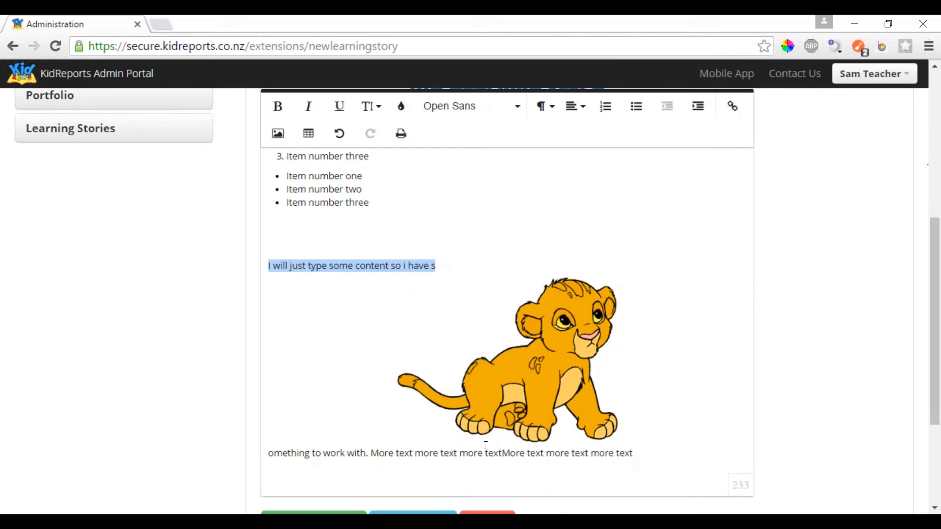
{"action": "left_click_drag", "start_coordinate": [541, 336], "coordinate": [561, 453]}
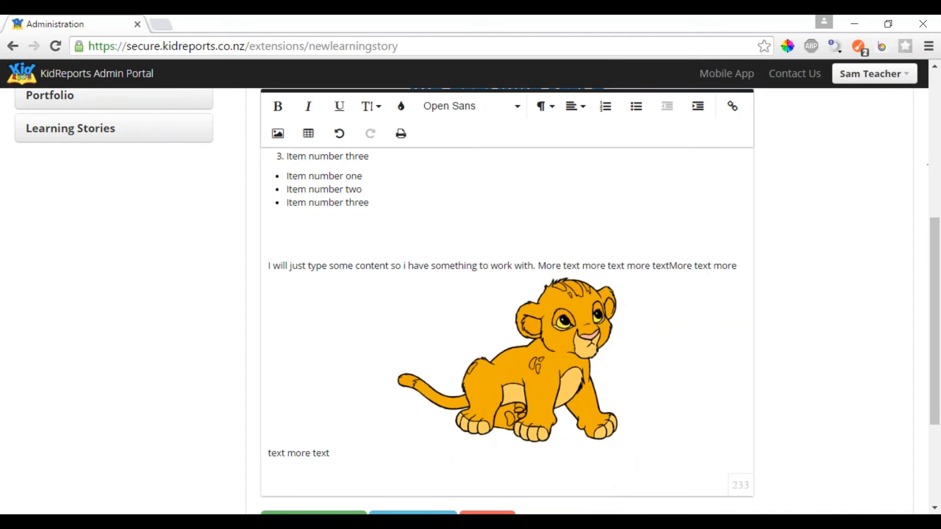
{"action": "left_click_drag", "start_coordinate": [557, 329], "coordinate": [488, 274]}
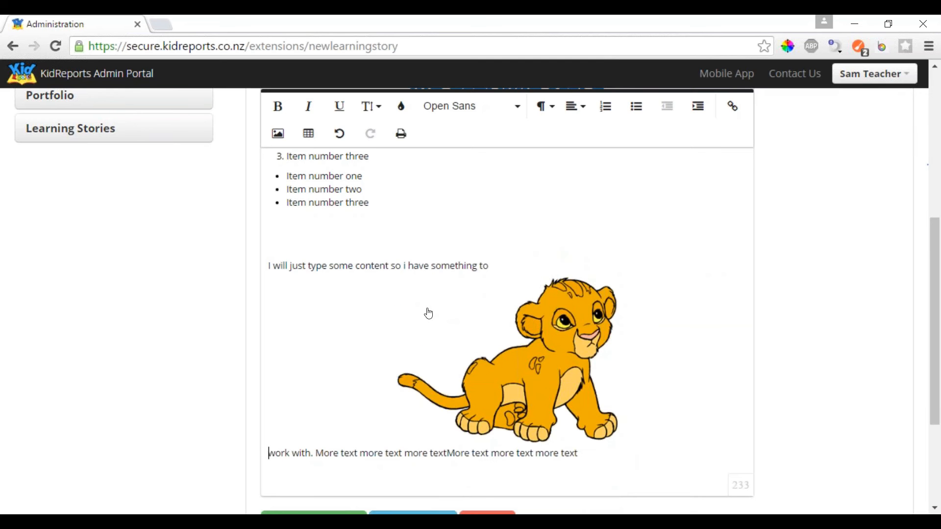
- Set the lion cub image's display to Inline and move it to the end of the paragraph
{"action": "left_click", "coordinate": [519, 358]}
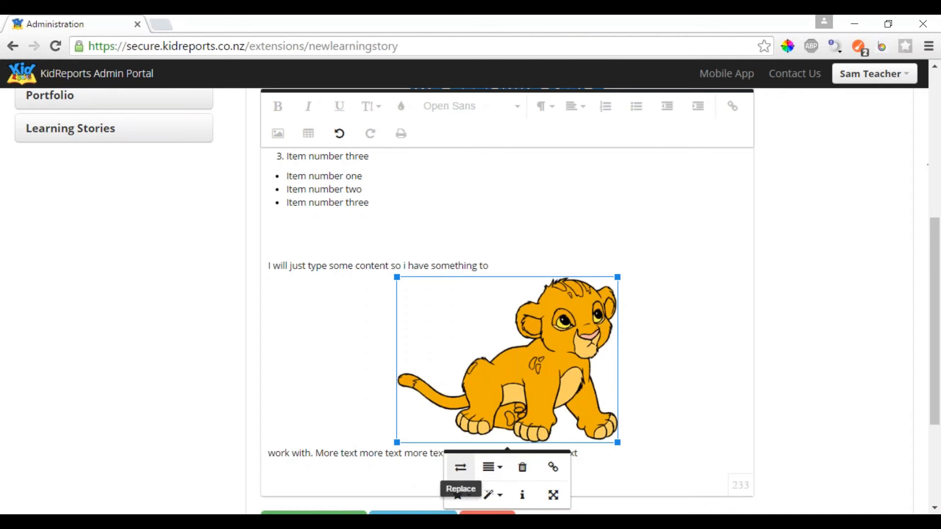
{"action": "scroll", "coordinate": [458, 493], "scroll_direction": "down", "scroll_amount": 2}
{"action": "left_click", "coordinate": [459, 421]}
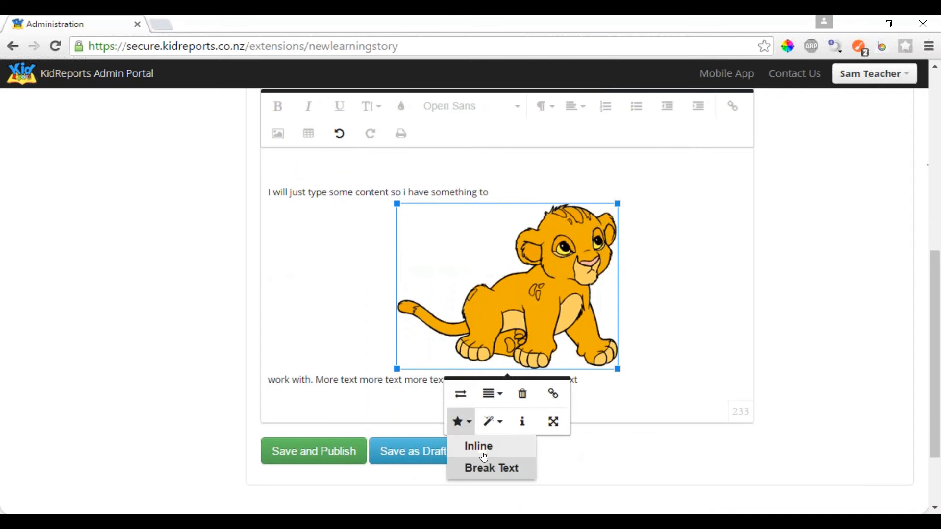
{"action": "left_click", "coordinate": [484, 446]}
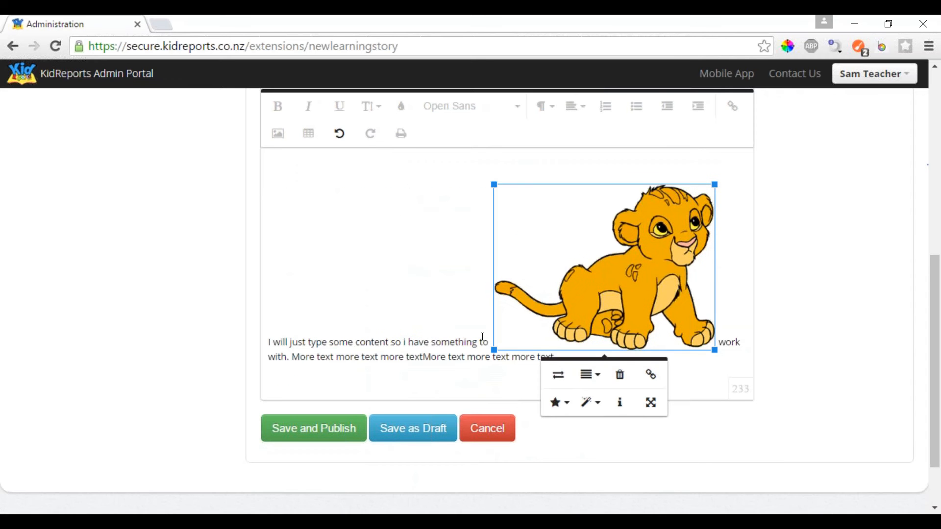
{"action": "left_click_drag", "start_coordinate": [571, 296], "coordinate": [499, 357]}
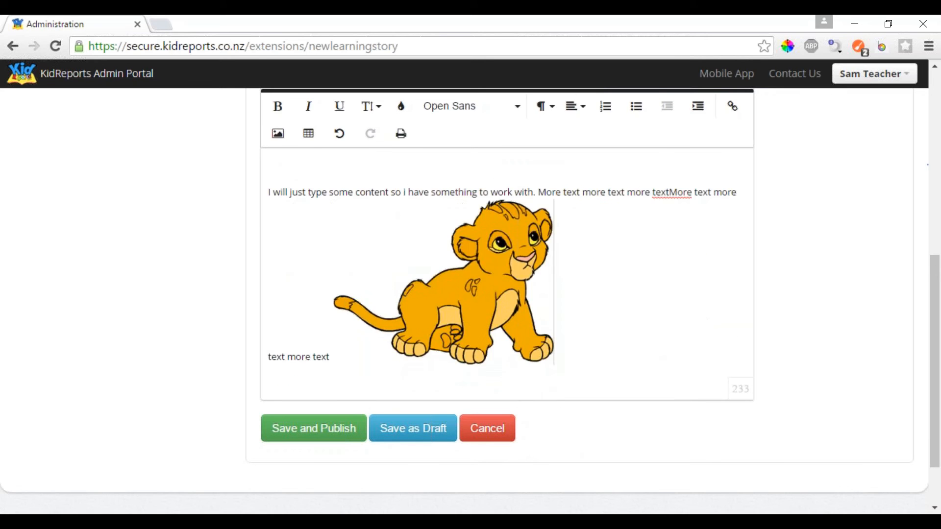
- Align the lion cub image left and move it to the start of the paragraph
{"action": "left_click", "coordinate": [458, 284]}
{"action": "left_click", "coordinate": [435, 398]}
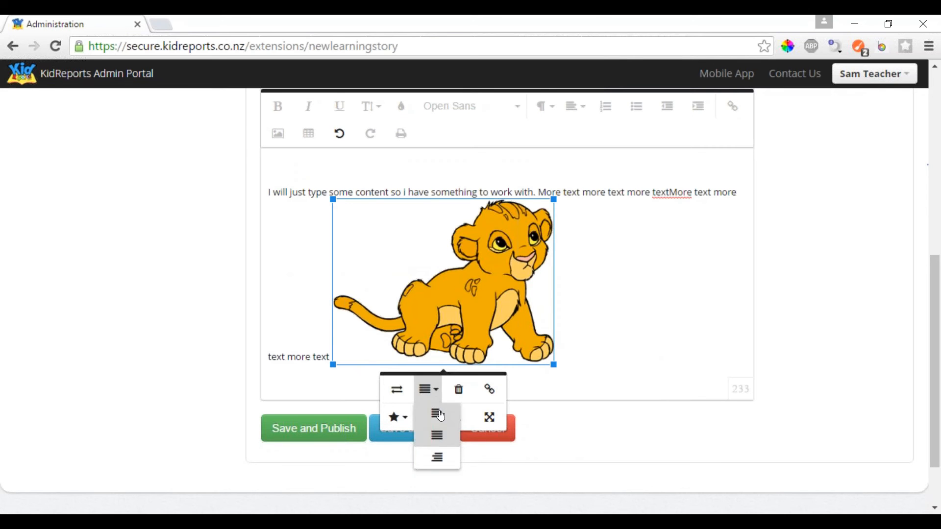
{"action": "left_click", "coordinate": [440, 416]}
{"action": "left_click_drag", "start_coordinate": [329, 234], "coordinate": [268, 195]}
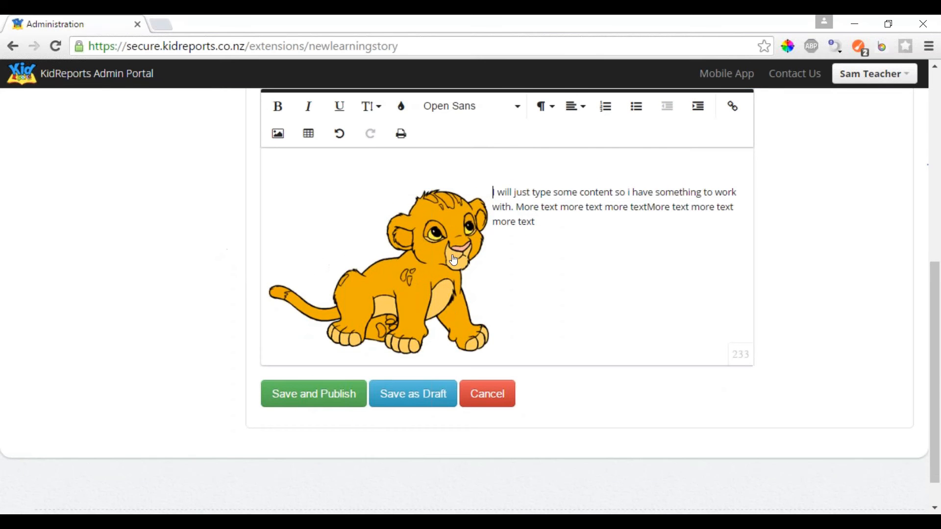
- Add a new paragraph after "more text" reading "I can continue typing content for my learning story next to my image."
{"action": "scroll", "coordinate": [449, 262], "scroll_direction": "up", "scroll_amount": 2}
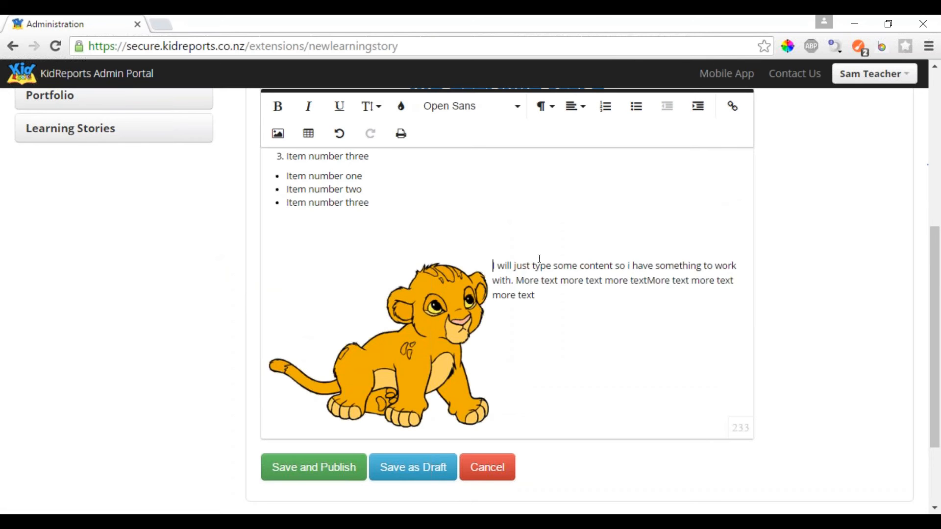
{"action": "left_click", "coordinate": [553, 296]}
{"action": "key", "text": "Return"}
{"action": "type", "text": "I can cont"}
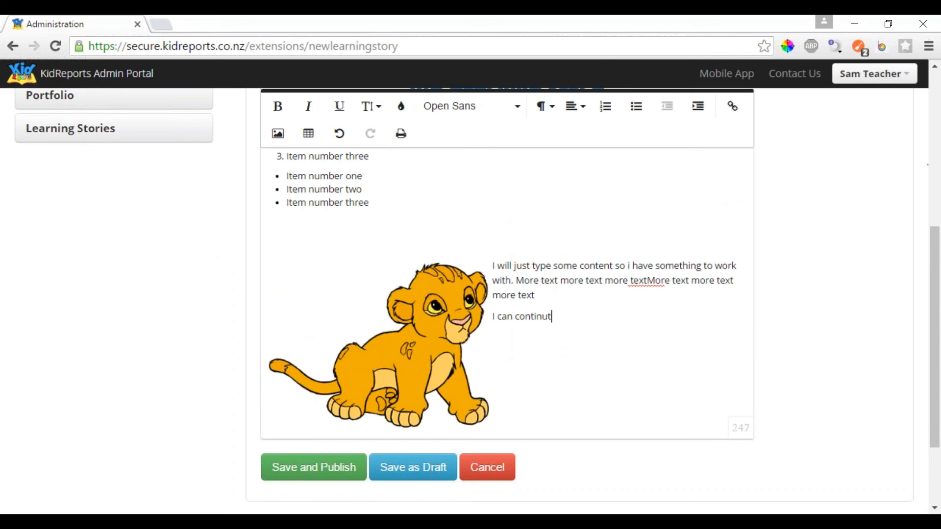
{"action": "type", "text": "inue typing content for my l"}
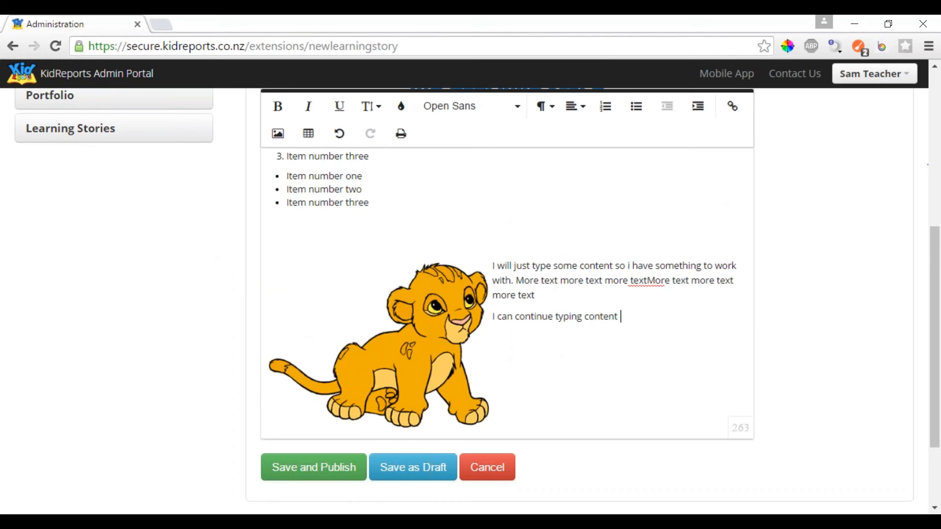
{"action": "type", "text": "earning story"}
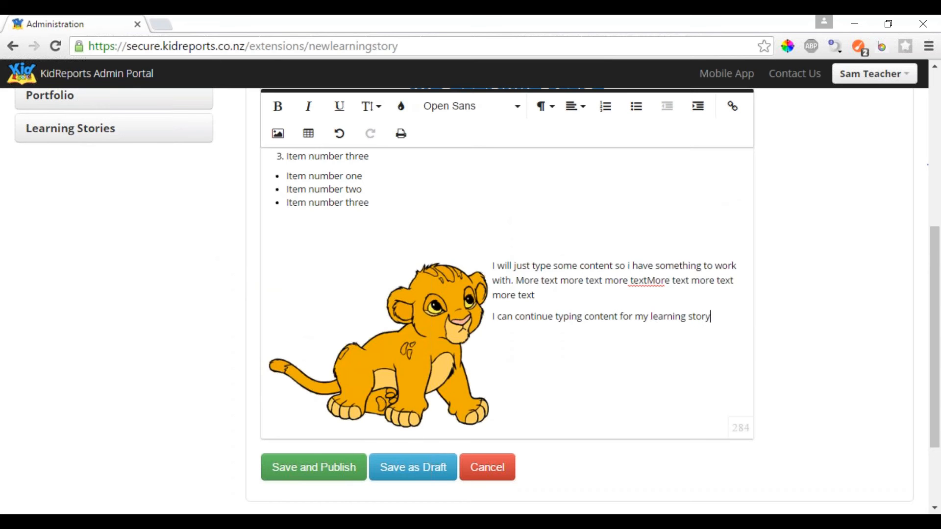
{"action": "type", "text": " next to my image."}
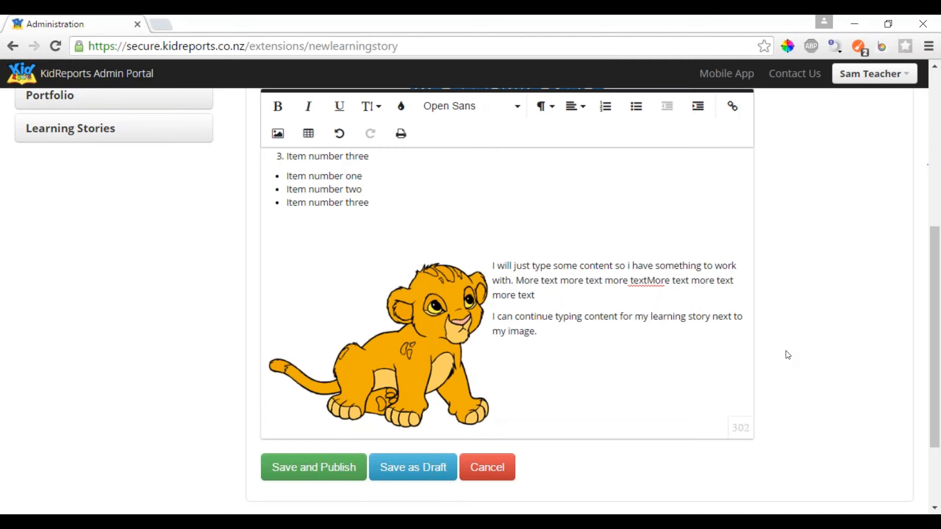
- Shrink the lion cub image proportionally to a little over half its width and apply the Rounded style
{"action": "scroll", "coordinate": [591, 321], "scroll_direction": "up", "scroll_amount": 2}
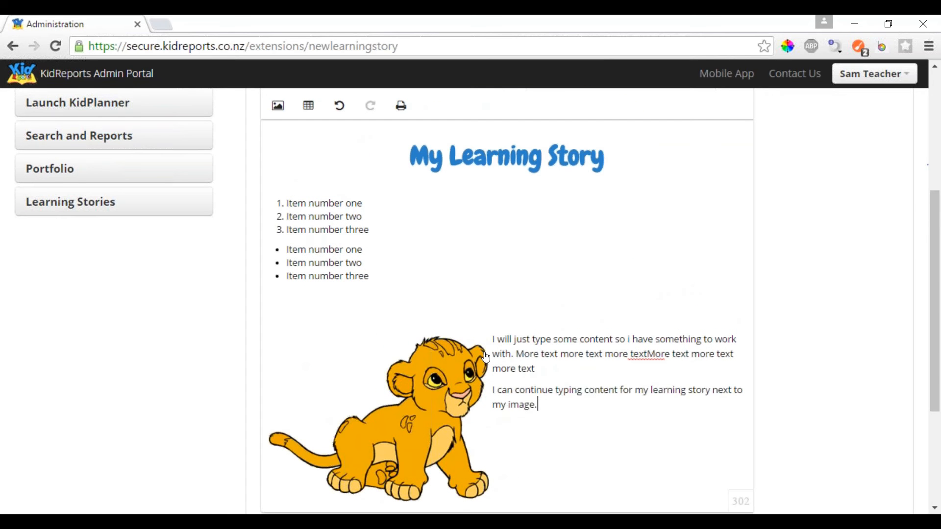
{"action": "scroll", "coordinate": [486, 357], "scroll_direction": "up", "scroll_amount": 2}
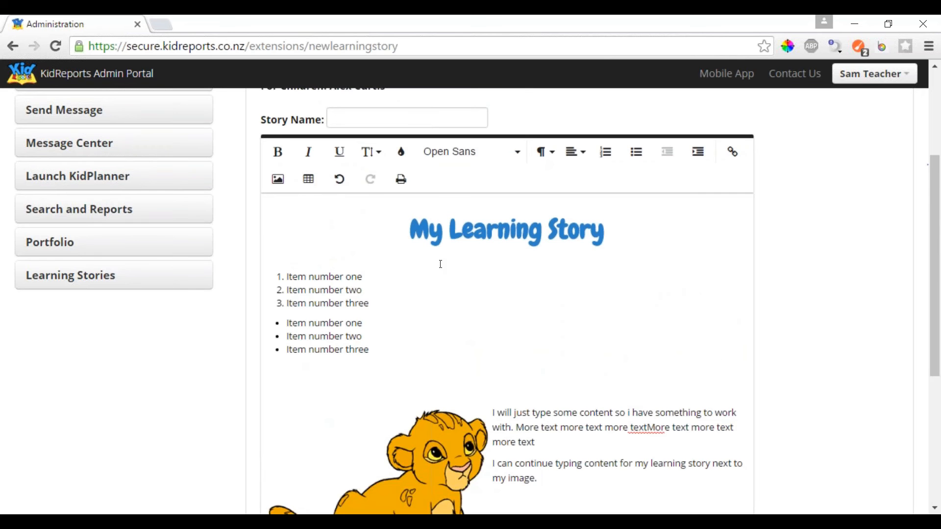
{"action": "scroll", "coordinate": [333, 226], "scroll_direction": "down", "scroll_amount": 2}
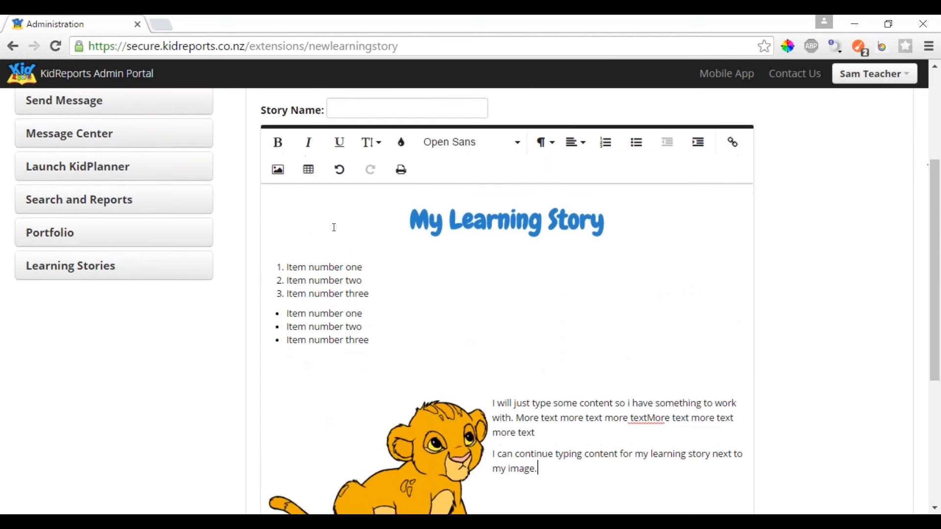
{"action": "scroll", "coordinate": [393, 299], "scroll_direction": "down", "scroll_amount": 2}
{"action": "left_click", "coordinate": [396, 391]}
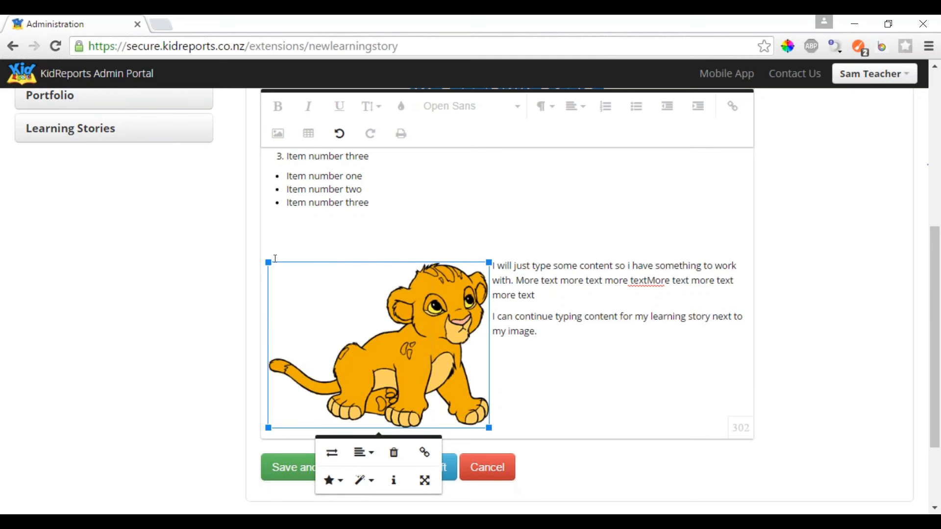
{"action": "left_click", "coordinate": [358, 248]}
{"action": "left_click", "coordinate": [412, 298]}
{"action": "left_click_drag", "start_coordinate": [488, 262], "coordinate": [397, 300]}
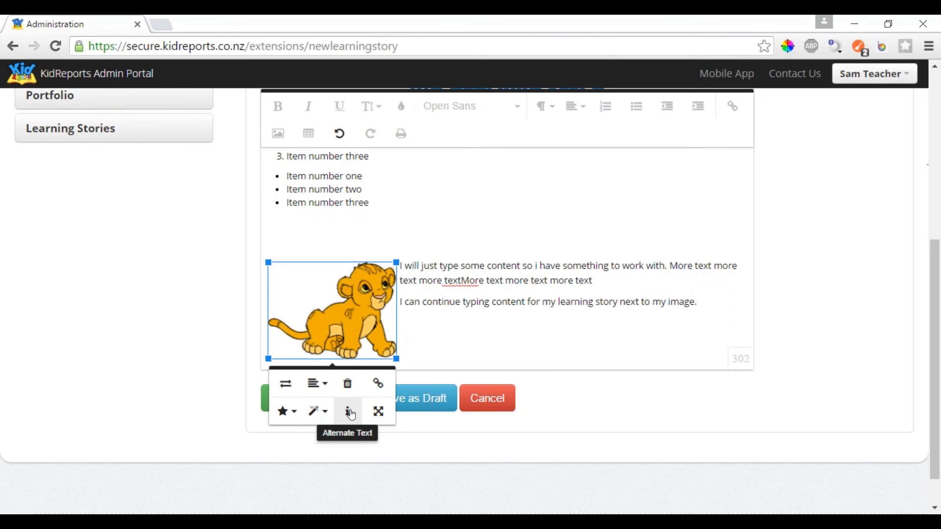
{"action": "left_click", "coordinate": [324, 415]}
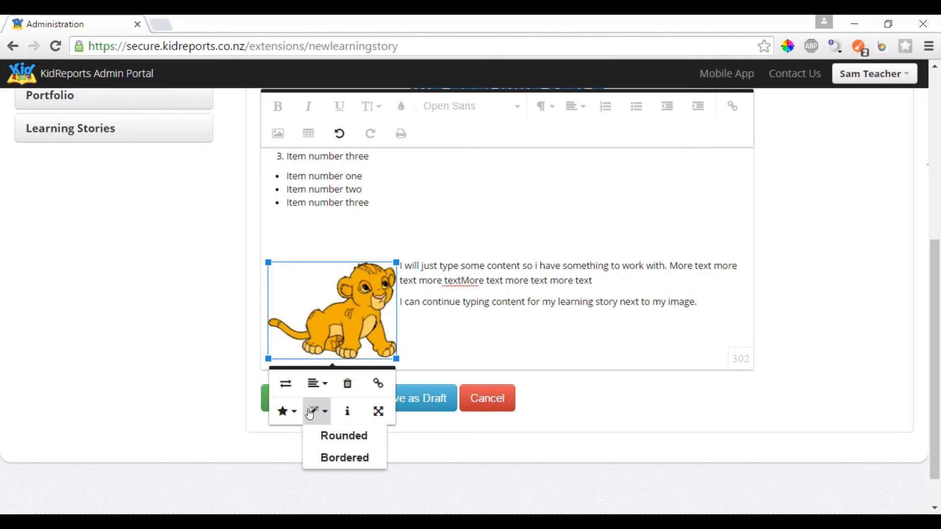
{"action": "left_click", "coordinate": [344, 440]}
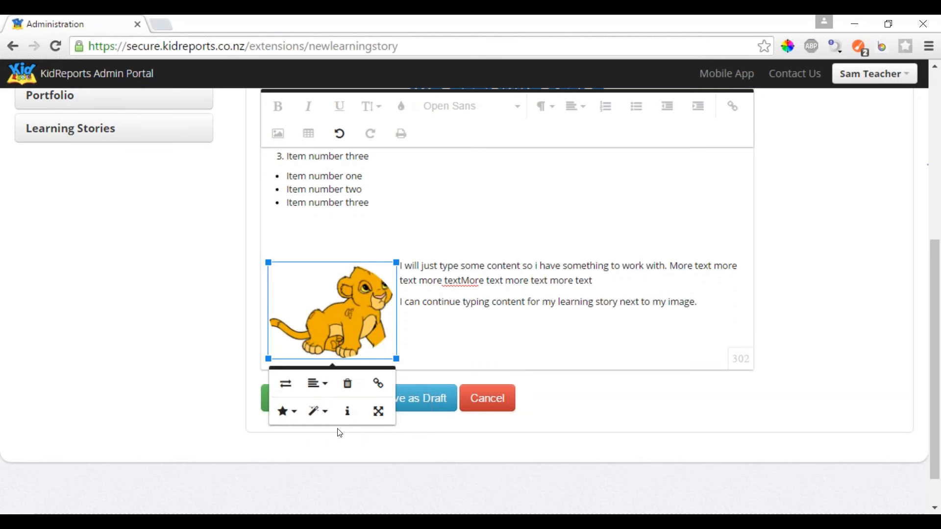
- Try the Bordered style on the lion cub image, both with and without the Rounded style
{"action": "left_click", "coordinate": [324, 418]}
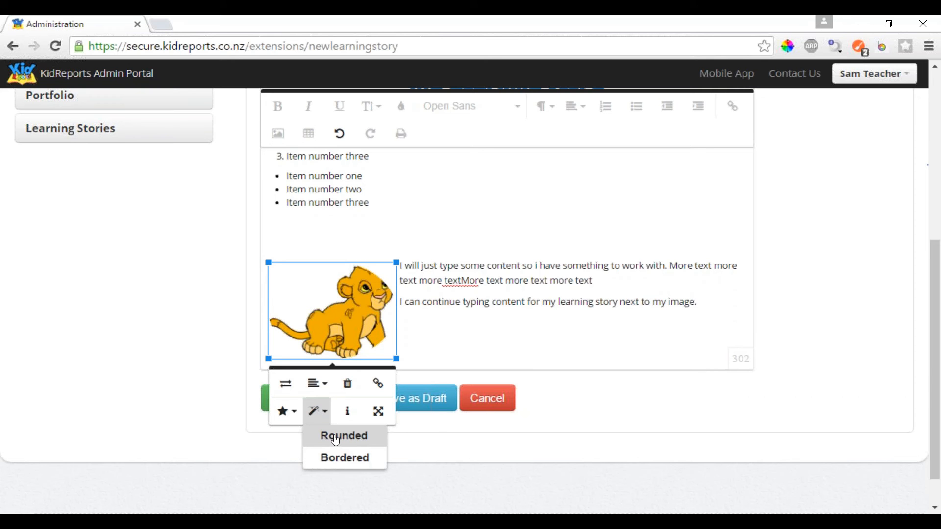
{"action": "left_click", "coordinate": [343, 458]}
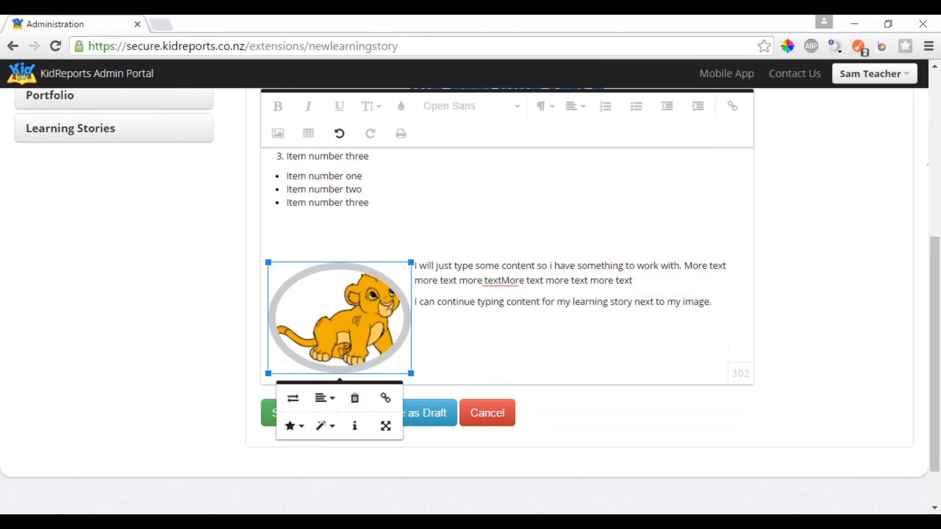
{"action": "left_click", "coordinate": [326, 425]}
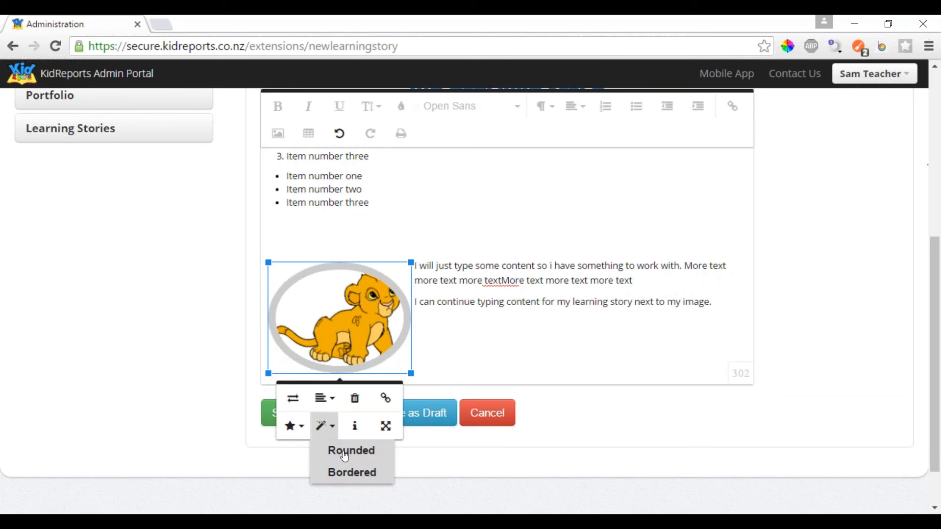
{"action": "left_click", "coordinate": [346, 457]}
{"action": "left_click", "coordinate": [325, 426]}
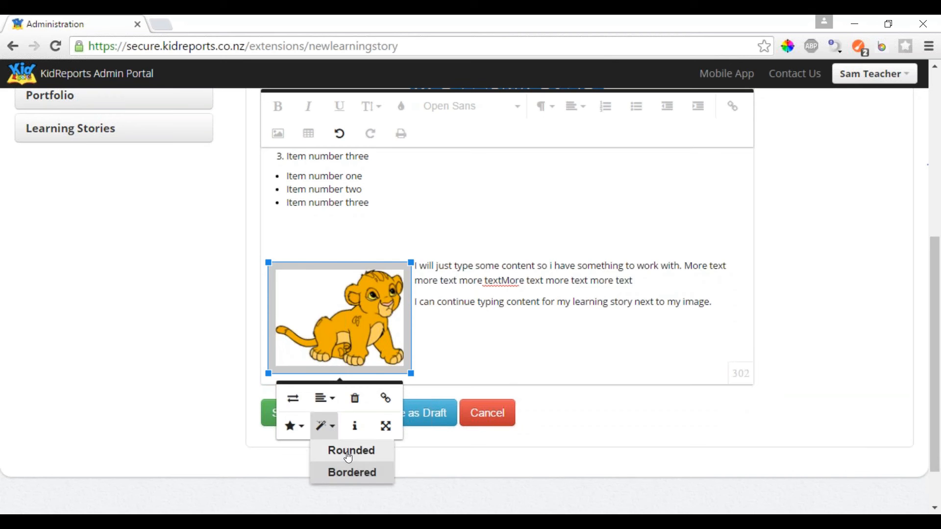
{"action": "left_click", "coordinate": [347, 456]}
{"action": "left_click", "coordinate": [335, 433]}
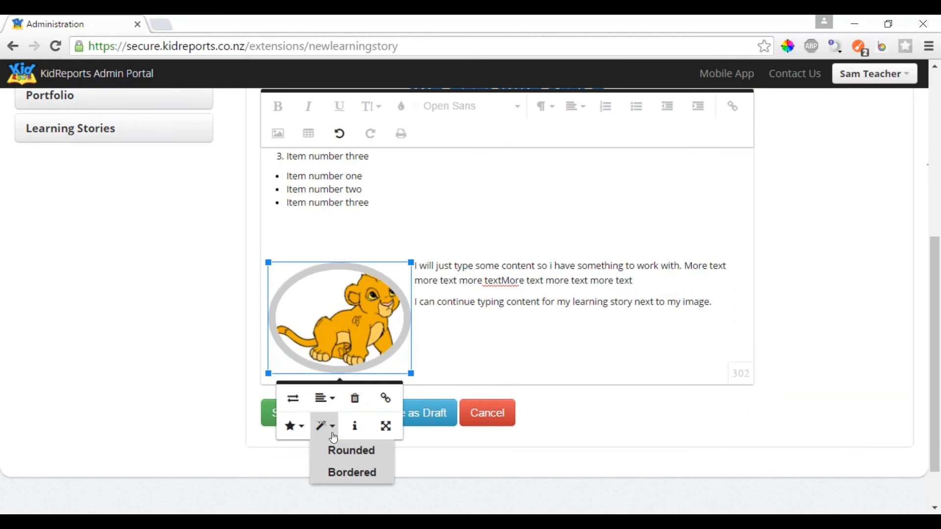
{"action": "left_click", "coordinate": [348, 473]}
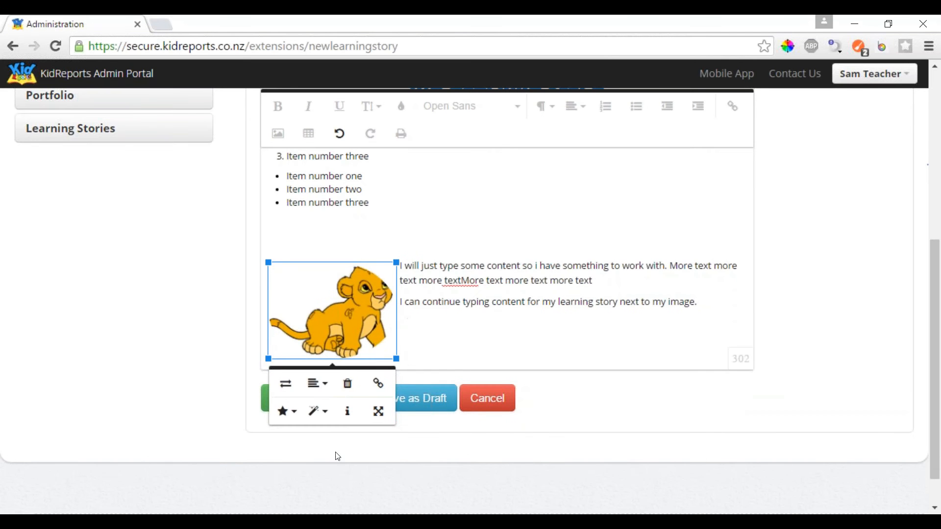
- Remove the Rounded style from the lion cub image and add empty lines after the text beside it
{"action": "left_click", "coordinate": [317, 412]}
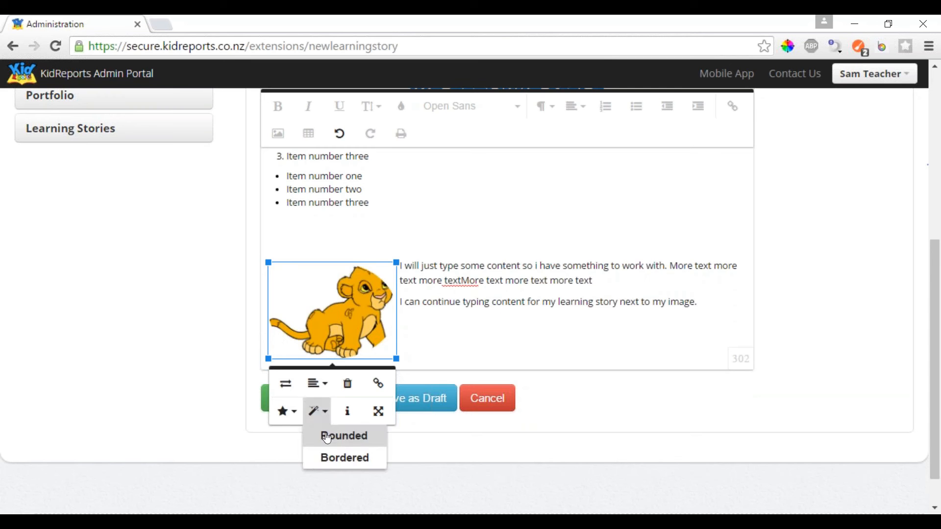
{"action": "left_click", "coordinate": [327, 437]}
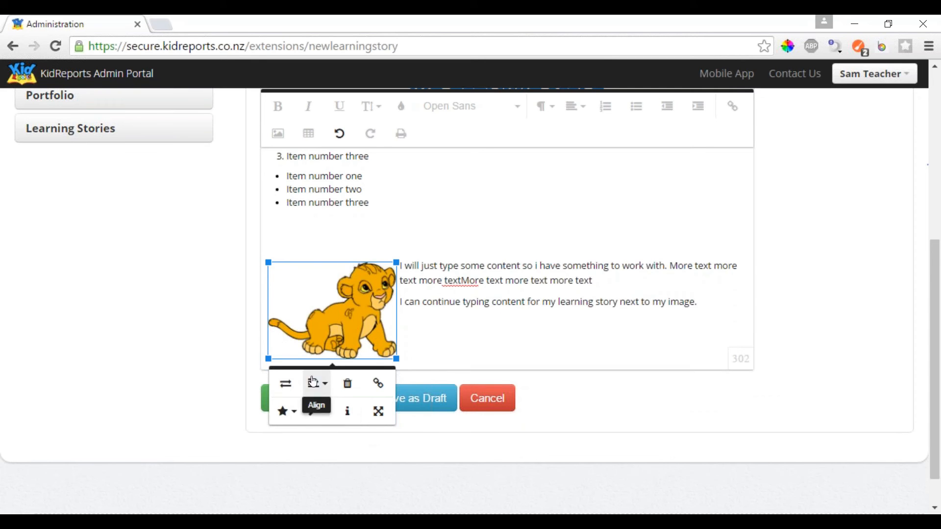
{"action": "left_click", "coordinate": [449, 348]}
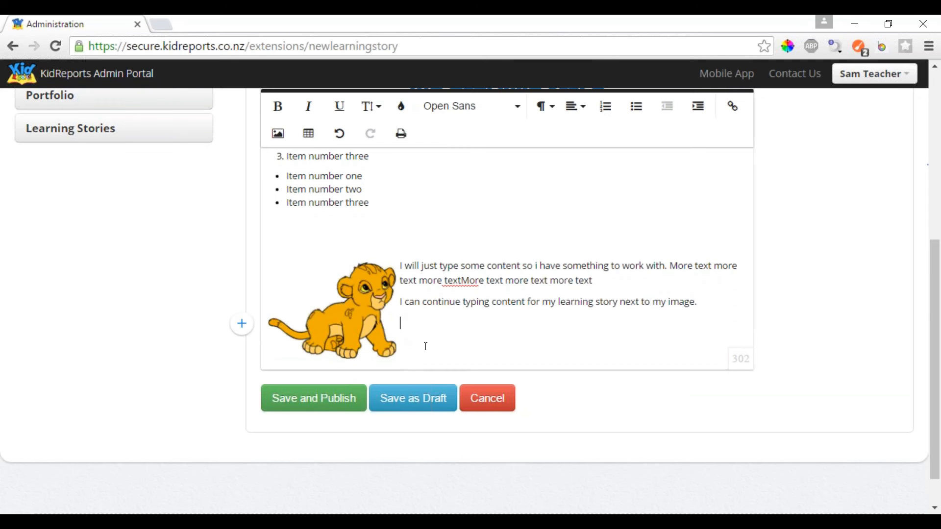
{"action": "key", "text": "Return"}
{"action": "key", "text": "Return"}
{"action": "key", "text": "Return"}
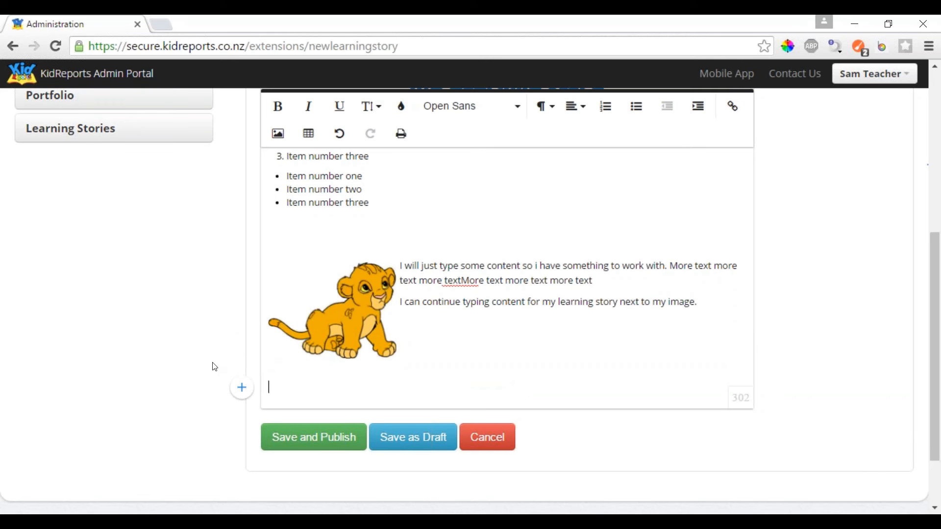
- Insert the picture images.jpg in the empty line below the lion cub image
{"action": "left_click", "coordinate": [242, 390]}
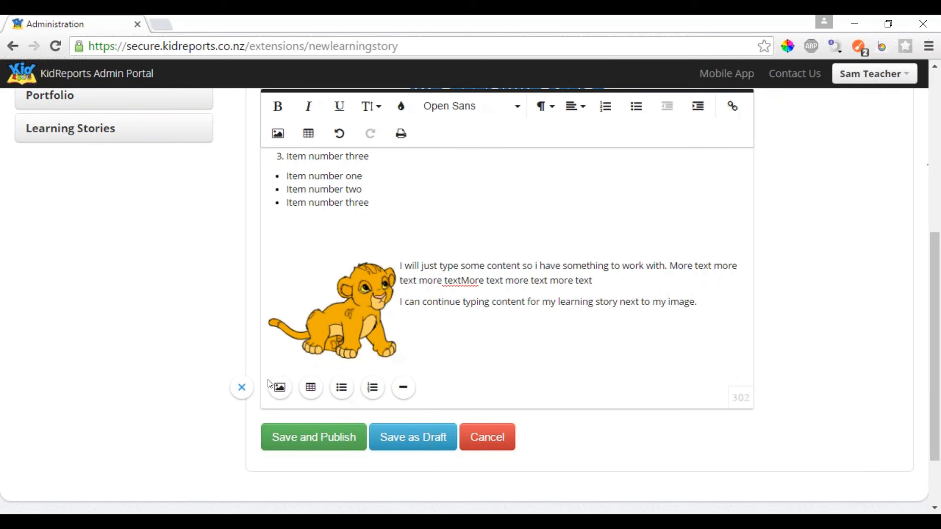
{"action": "left_click", "coordinate": [234, 393]}
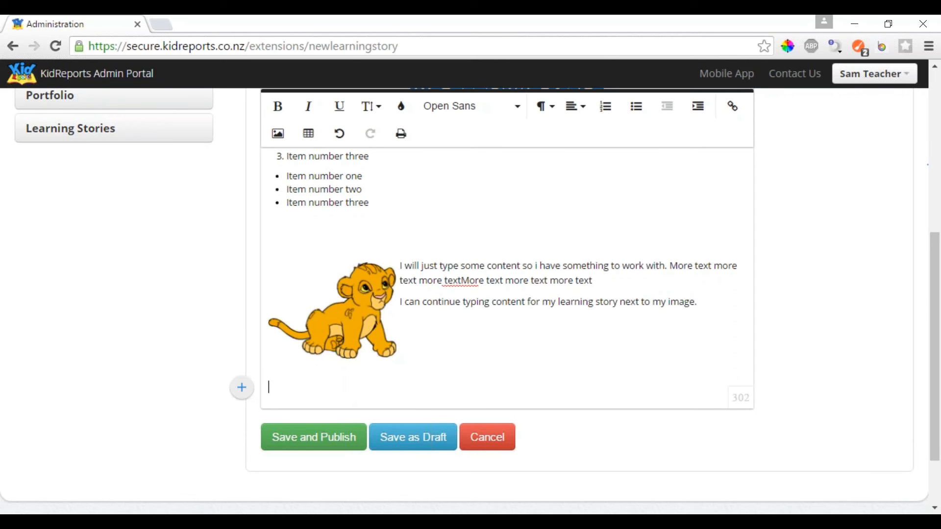
{"action": "left_click", "coordinate": [241, 387]}
{"action": "left_click", "coordinate": [279, 387]}
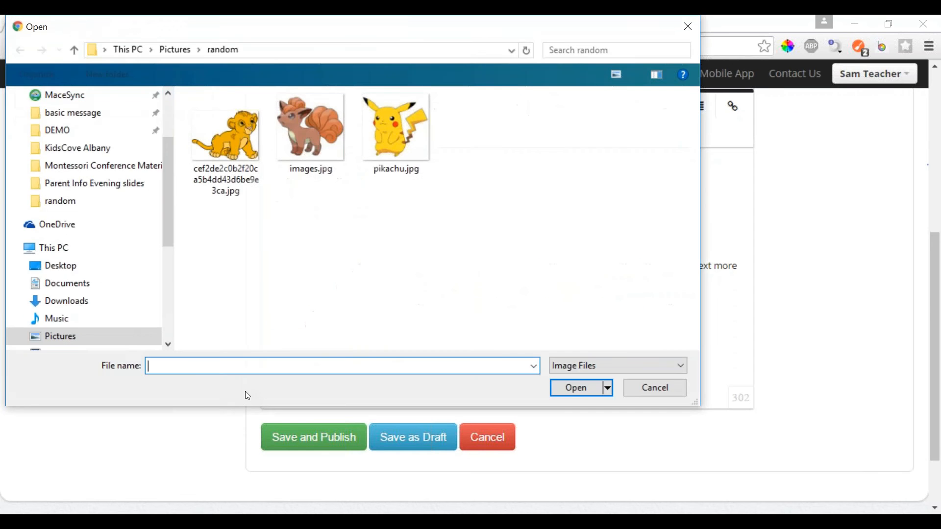
{"action": "double_click", "coordinate": [300, 117]}
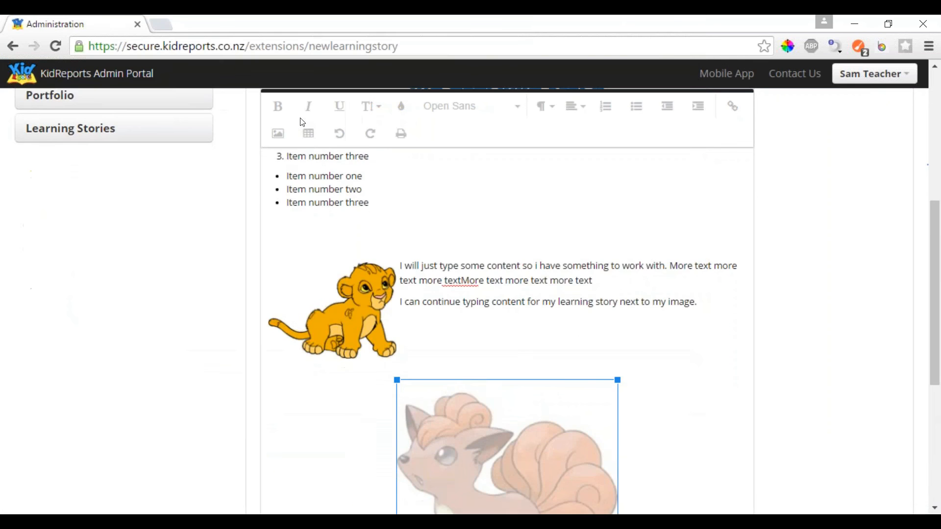
- Align the newly inserted fox image left and deselect it
{"action": "scroll", "coordinate": [385, 377], "scroll_direction": "down", "scroll_amount": 2}
{"action": "scroll", "coordinate": [388, 321], "scroll_direction": "up", "scroll_amount": 1}
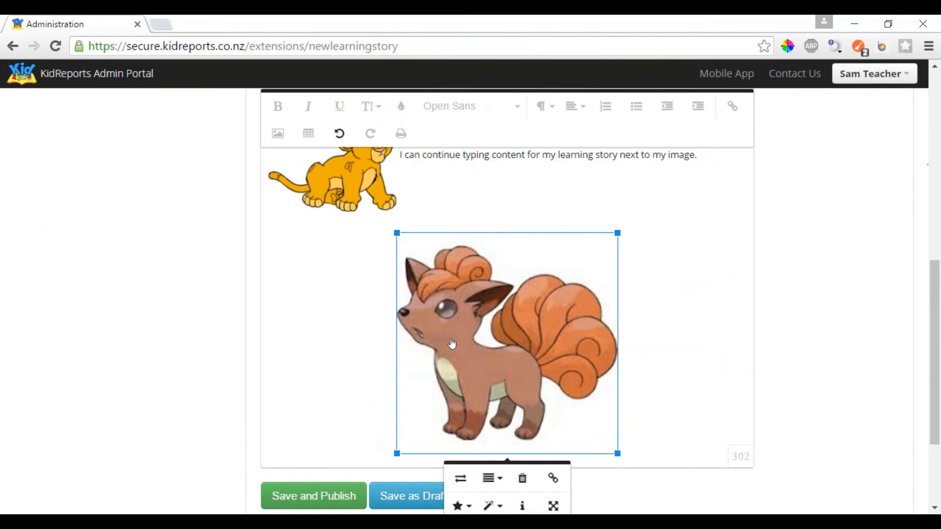
{"action": "left_click", "coordinate": [492, 479]}
{"action": "scroll", "coordinate": [492, 483], "scroll_direction": "down", "scroll_amount": 1}
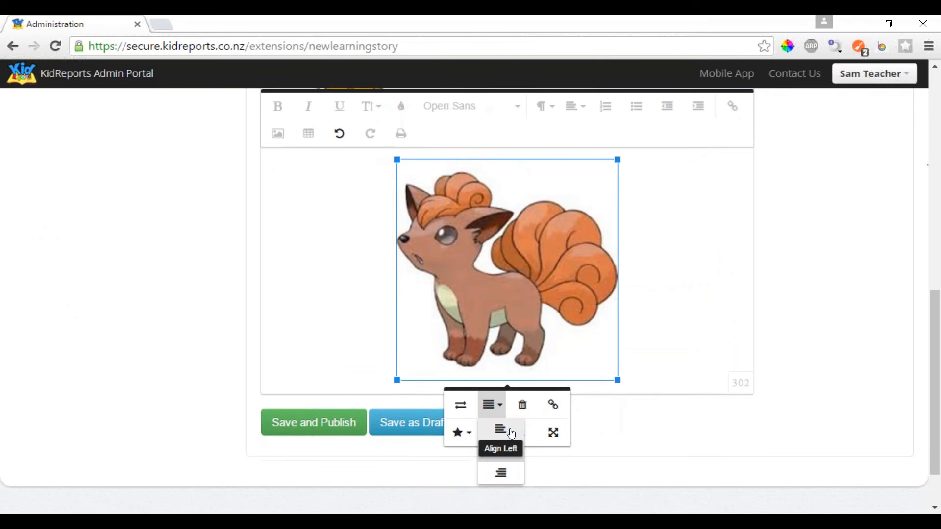
{"action": "left_click", "coordinate": [501, 435]}
{"action": "left_click", "coordinate": [155, 259]}
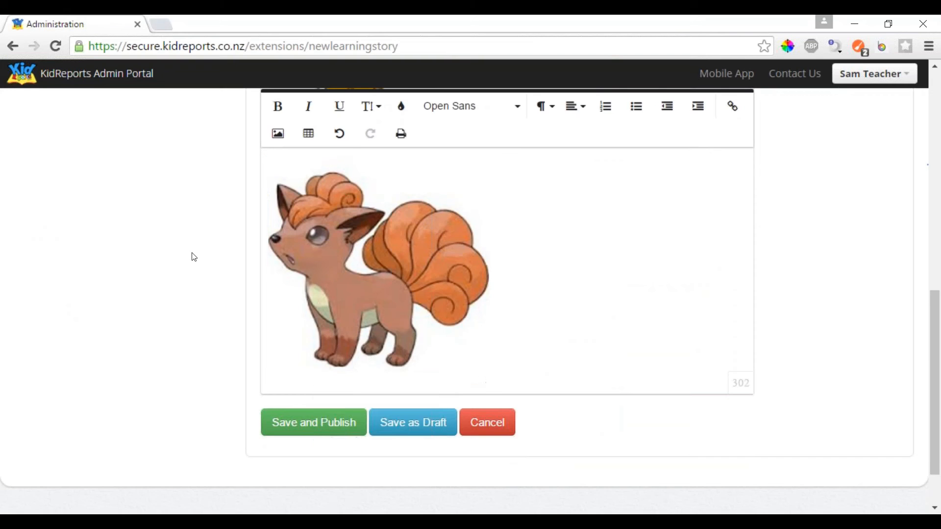
- Delete the fox image below the lion cub image
{"action": "scroll", "coordinate": [194, 257], "scroll_direction": "up", "scroll_amount": 1}
{"action": "left_click", "coordinate": [301, 286]}
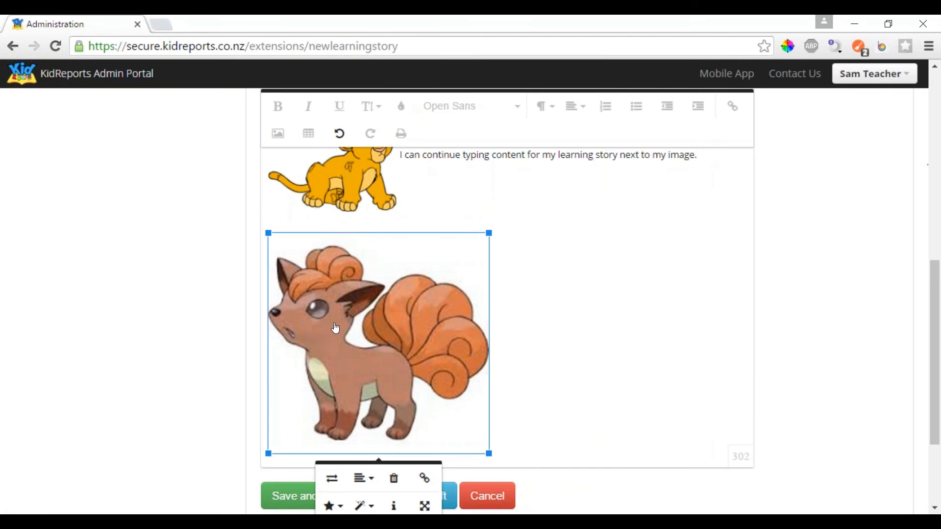
{"action": "left_click", "coordinate": [395, 480]}
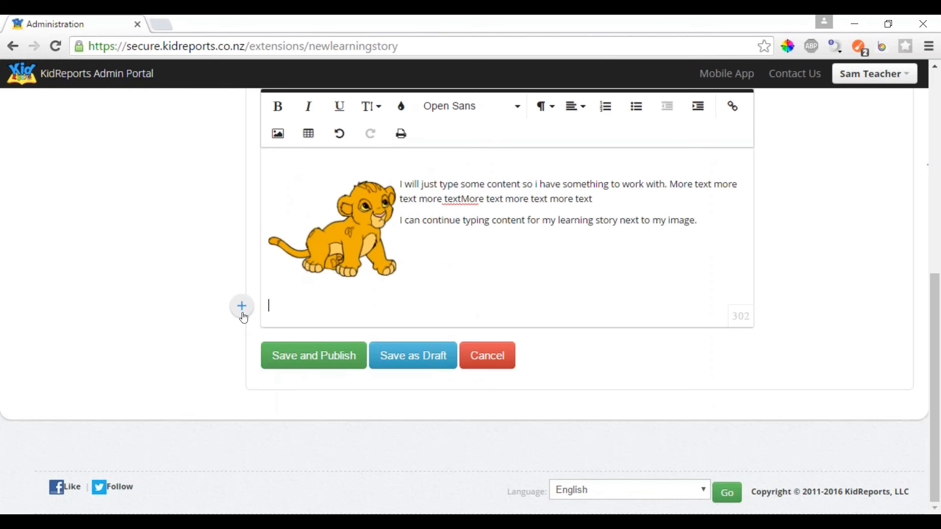
- Insert a two-by-two table in the empty line below the lion cub image and undo it
{"action": "left_click", "coordinate": [242, 314]}
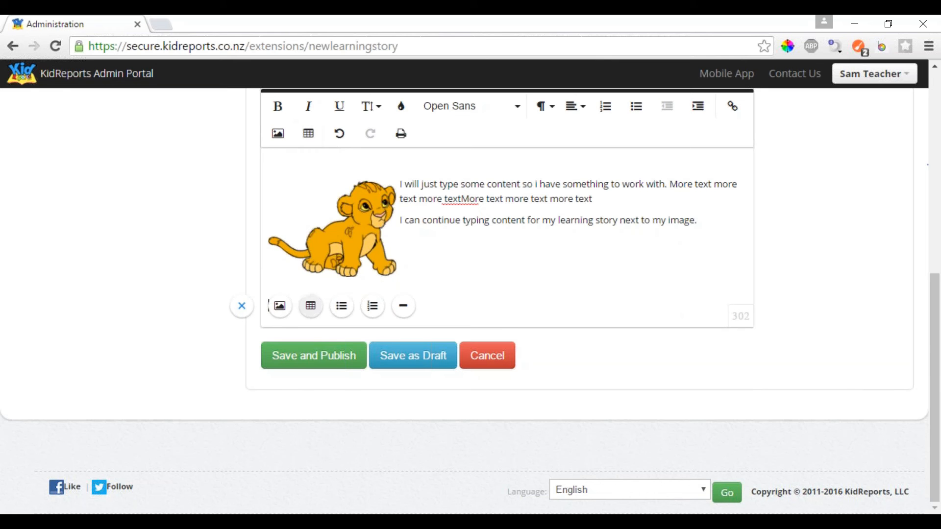
{"action": "left_click", "coordinate": [310, 307]}
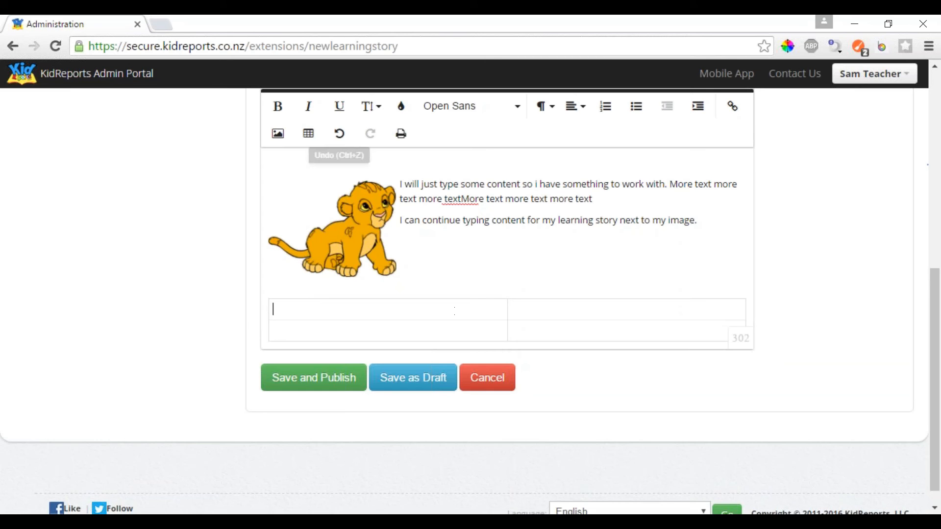
{"action": "left_click", "coordinate": [339, 133]}
- Insert the two-by-two table below the lion cub image again and select its cells one after another
{"action": "left_click", "coordinate": [242, 307]}
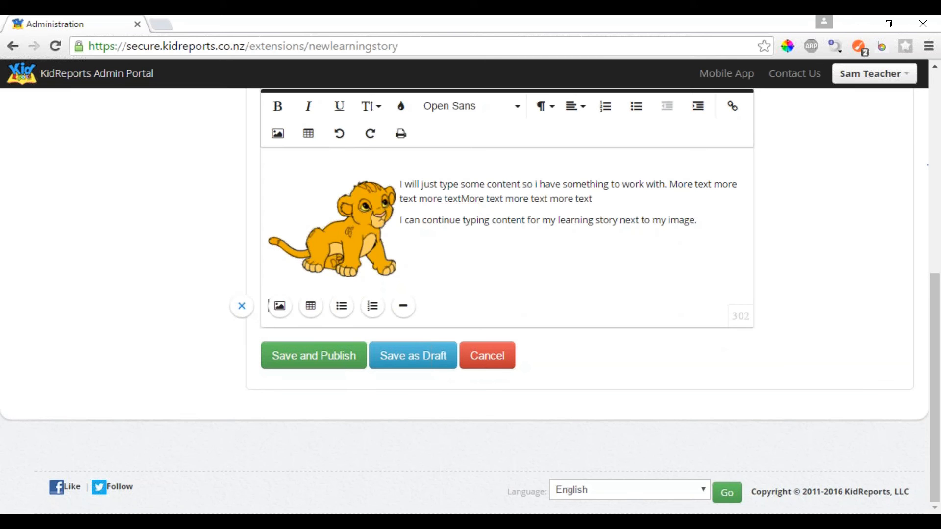
{"action": "left_click", "coordinate": [311, 307]}
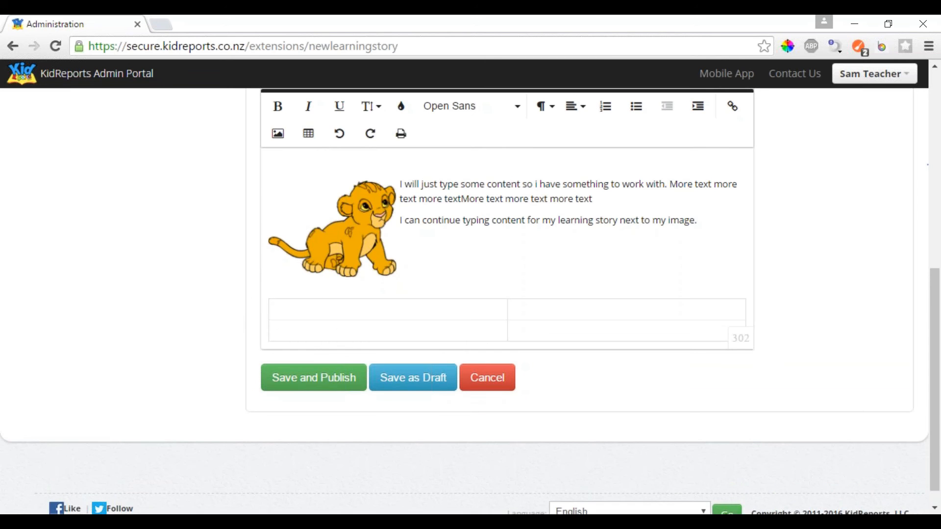
{"action": "left_click", "coordinate": [387, 309]}
{"action": "left_click", "coordinate": [535, 312]}
{"action": "left_click", "coordinate": [529, 327]}
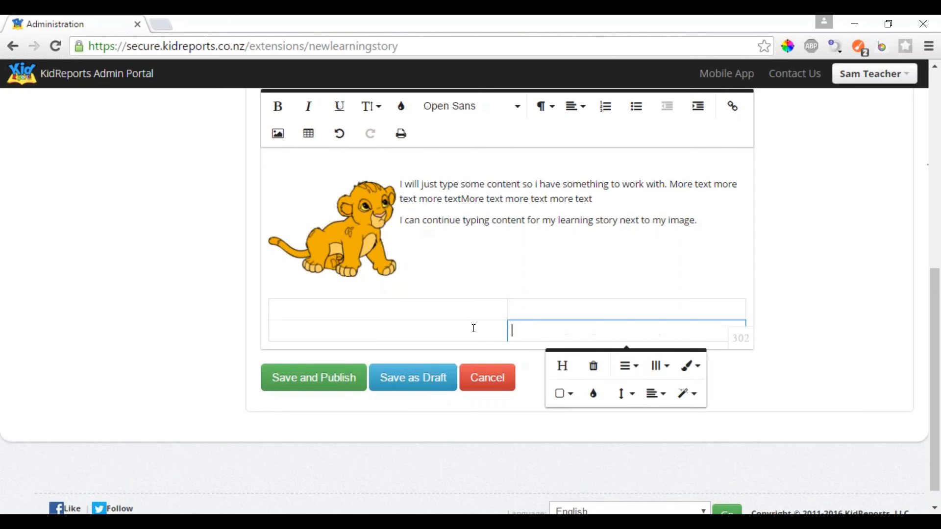
{"action": "left_click", "coordinate": [473, 329]}
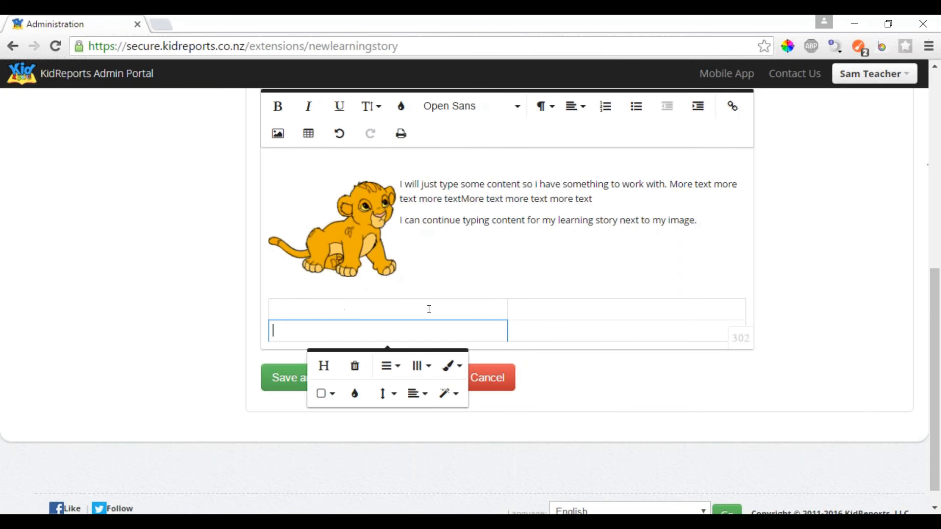
{"action": "left_click", "coordinate": [450, 306]}
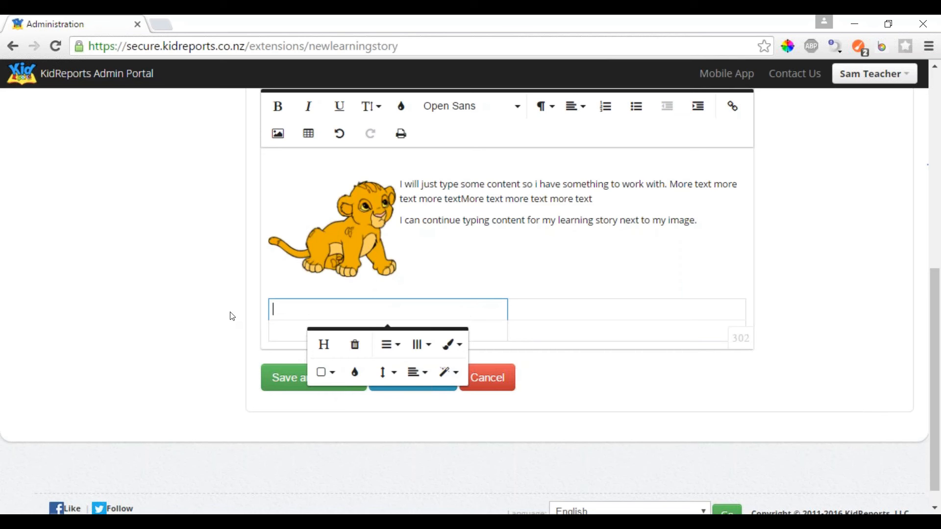
- Deselect the two-by-two table and undo its insertion
{"action": "left_click", "coordinate": [217, 303]}
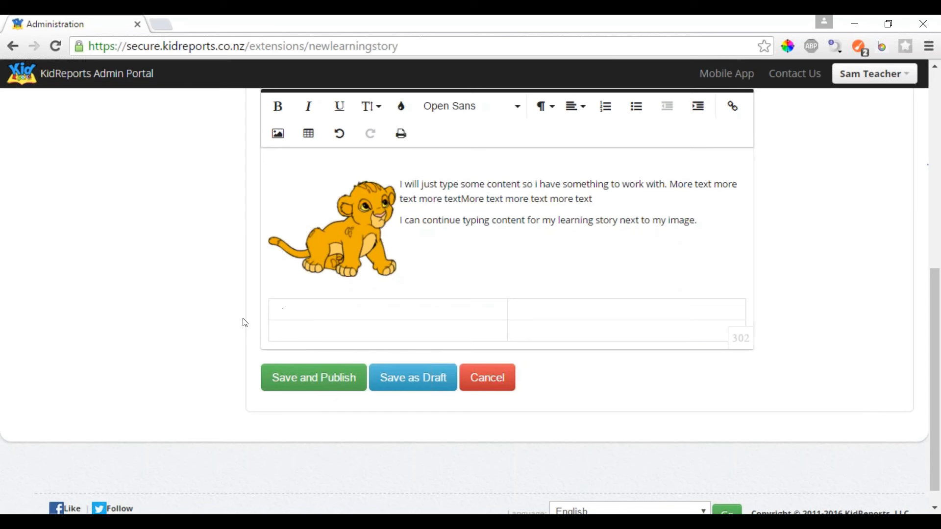
{"action": "left_click", "coordinate": [339, 134]}
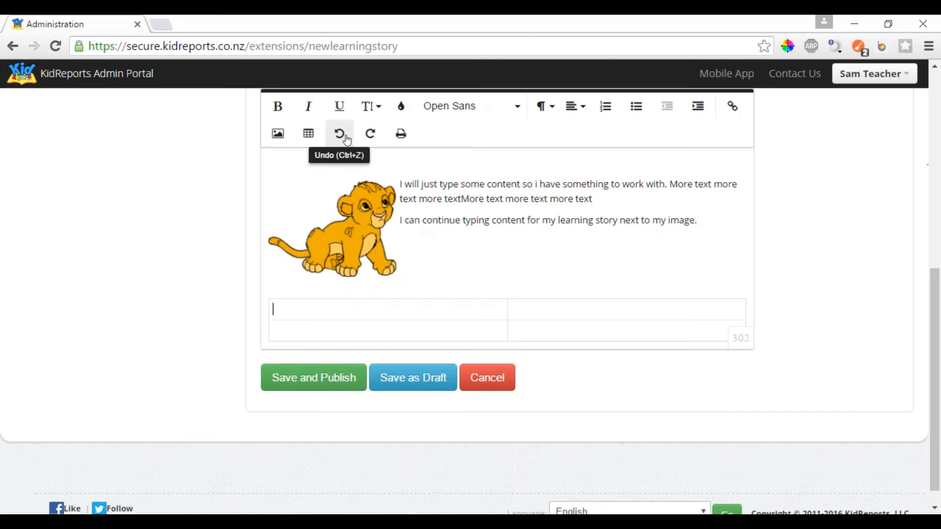
{"action": "left_click", "coordinate": [346, 140]}
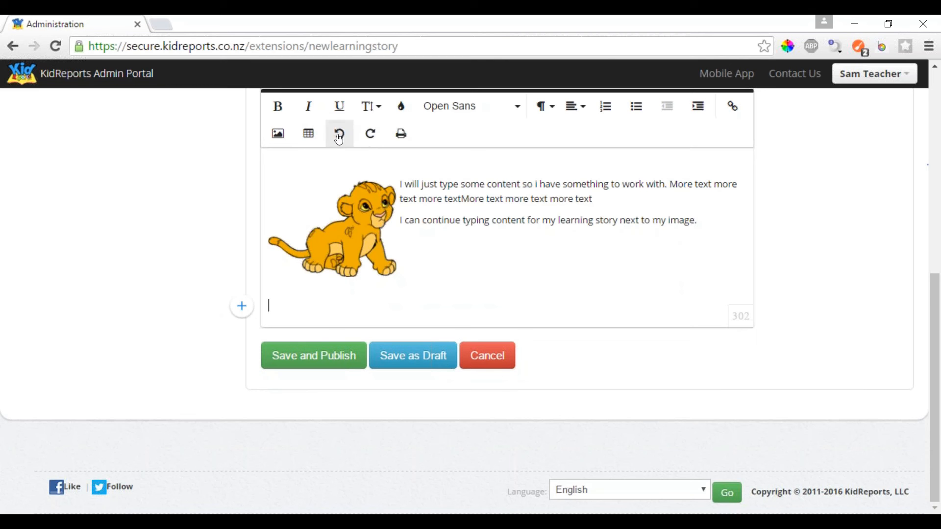
- Insert a table with one row and two columns below the lion cub image and select its first cell
{"action": "left_click", "coordinate": [308, 134]}
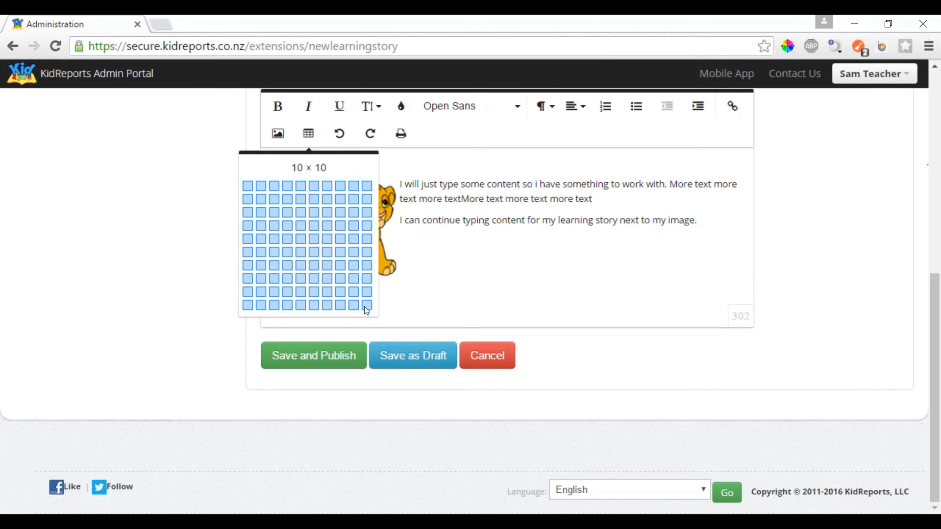
{"action": "left_click", "coordinate": [261, 185]}
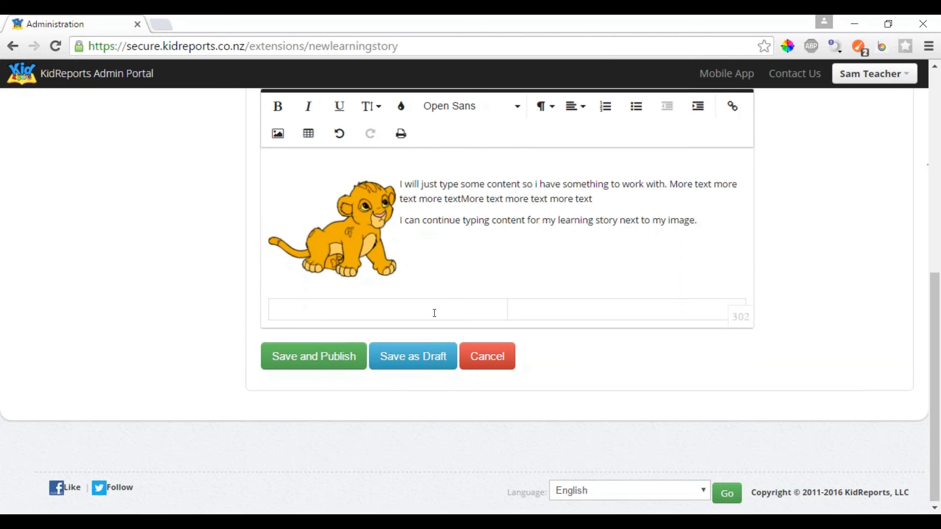
{"action": "left_click", "coordinate": [318, 308]}
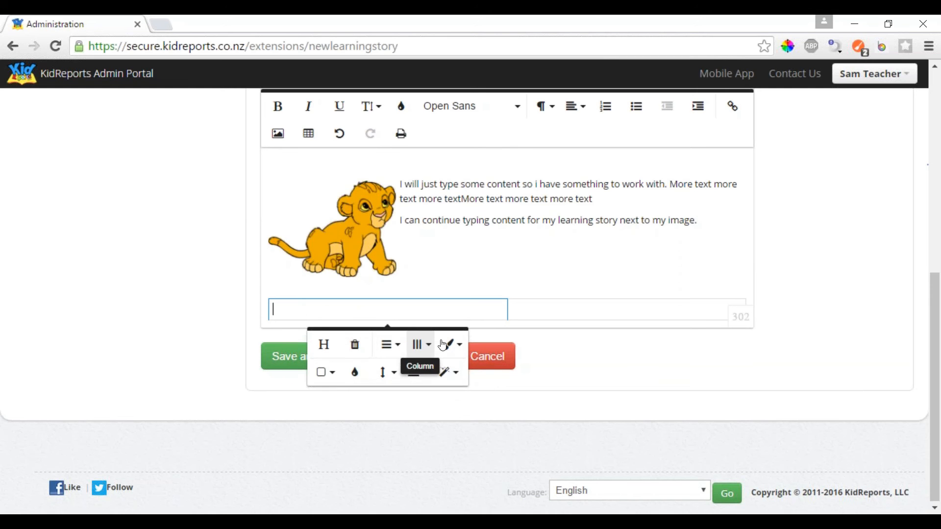
- Try a header row on the one-row table, remove it, and return to the first cell
{"action": "left_click", "coordinate": [324, 344]}
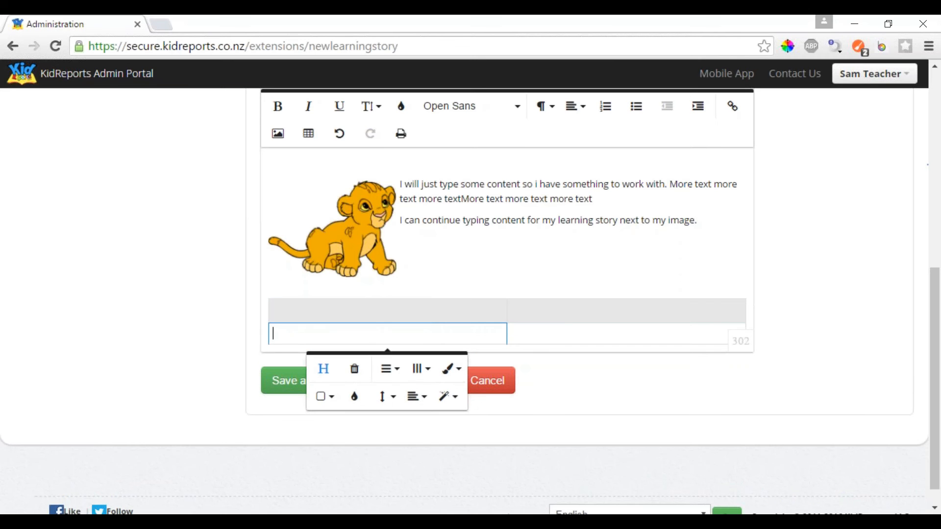
{"action": "left_click", "coordinate": [326, 374]}
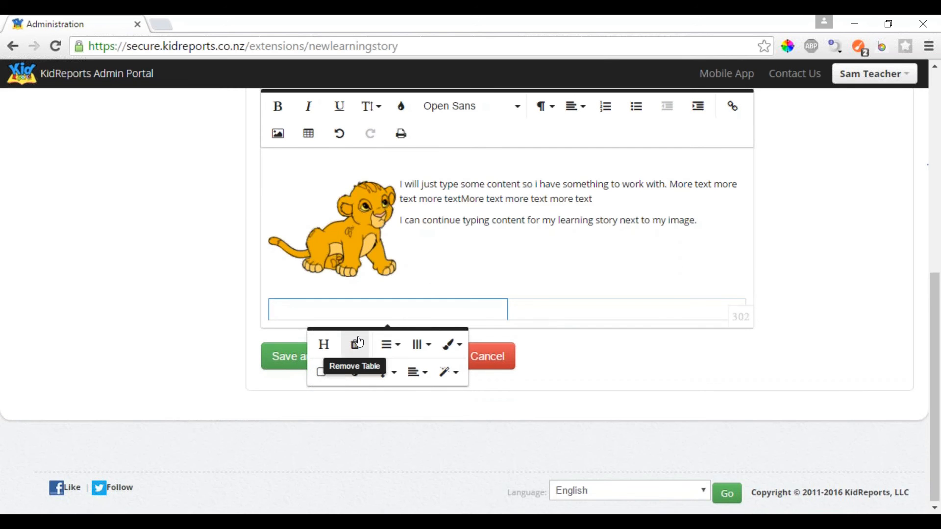
{"action": "left_click", "coordinate": [328, 375]}
{"action": "left_click", "coordinate": [419, 307]}
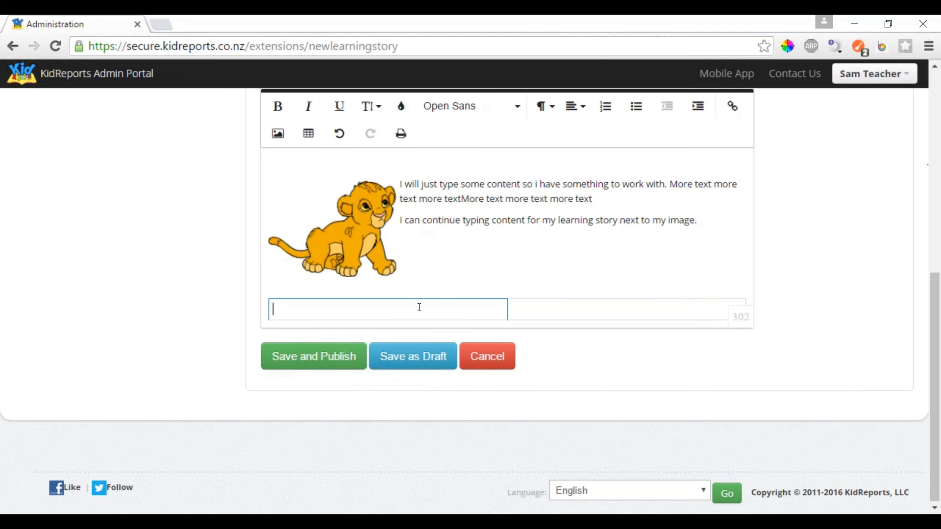
- Split the table's second cell horizontally and select the resulting cells and the first cell one after another
{"action": "left_click", "coordinate": [539, 307]}
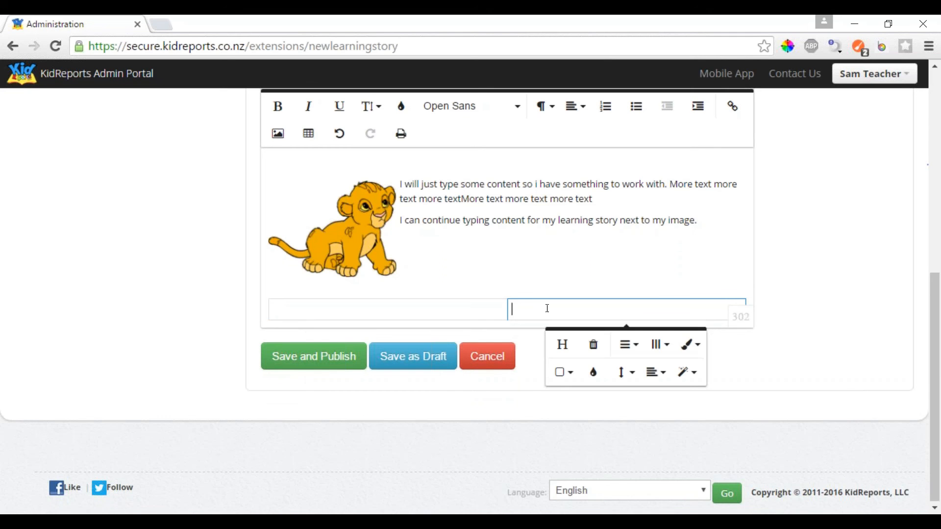
{"action": "left_click", "coordinate": [563, 373]}
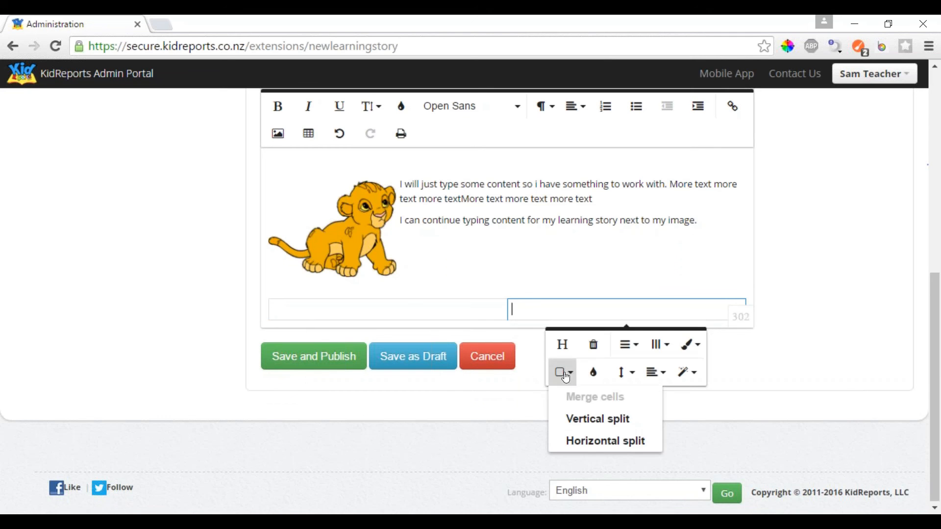
{"action": "left_click", "coordinate": [591, 442]}
{"action": "left_click", "coordinate": [557, 310]}
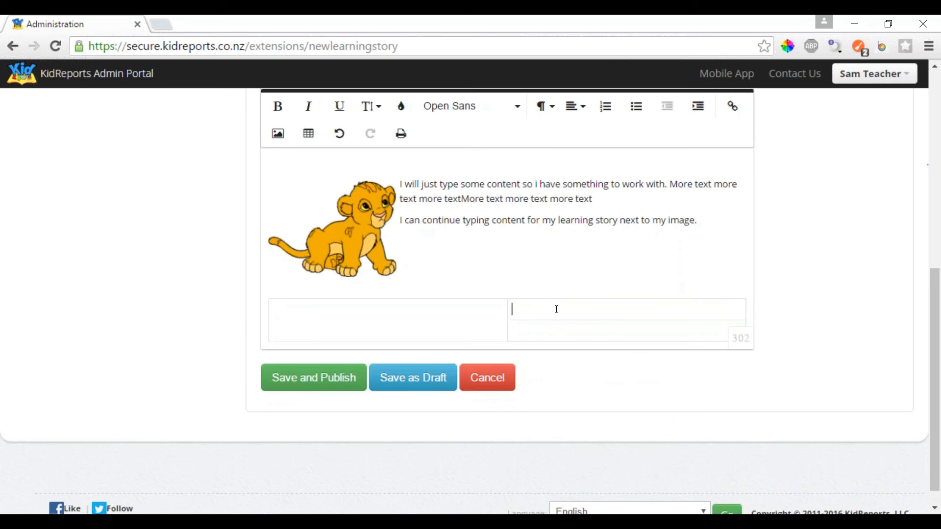
{"action": "left_click", "coordinate": [514, 325]}
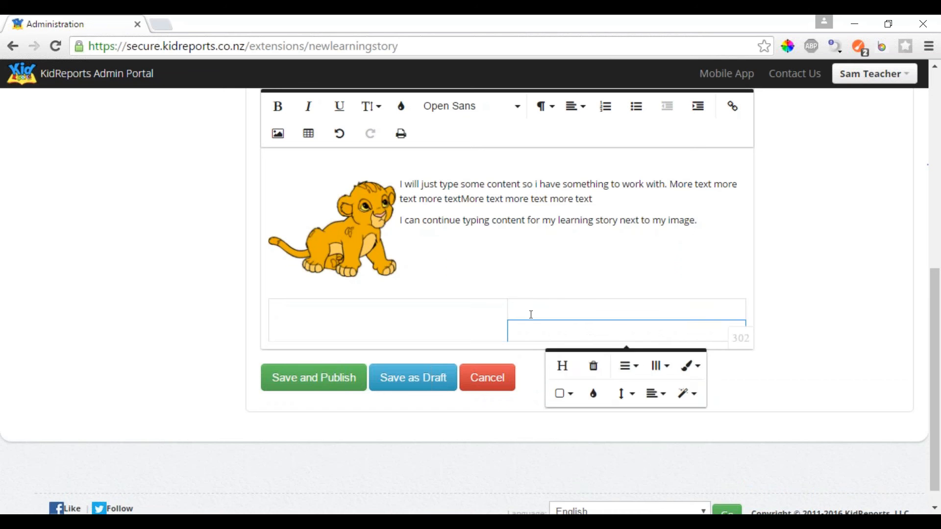
{"action": "left_click", "coordinate": [529, 313]}
{"action": "left_click", "coordinate": [530, 332]}
{"action": "left_click", "coordinate": [527, 329]}
{"action": "left_click", "coordinate": [397, 324]}
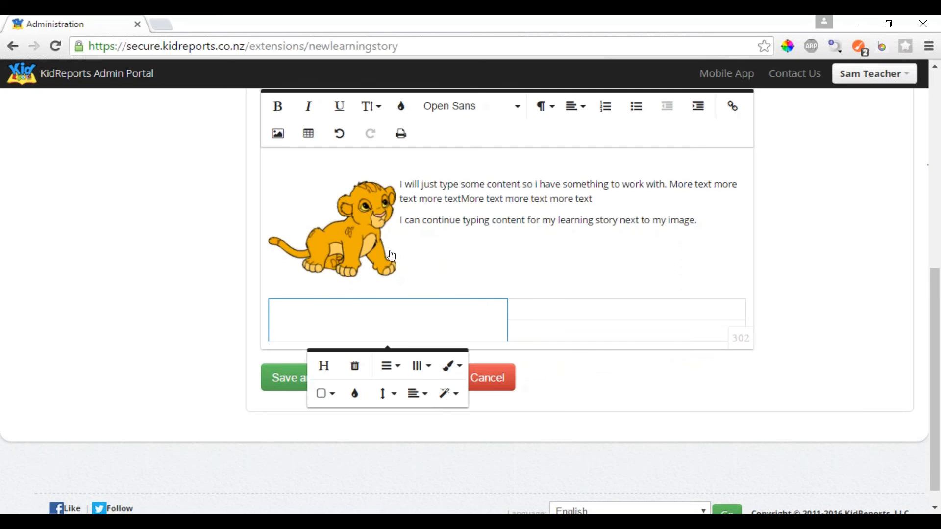
- Move the lion cub image into the second column's upper cell and insert the Pikachu image into the cell below it
{"action": "left_click_drag", "start_coordinate": [345, 226], "coordinate": [541, 314]}
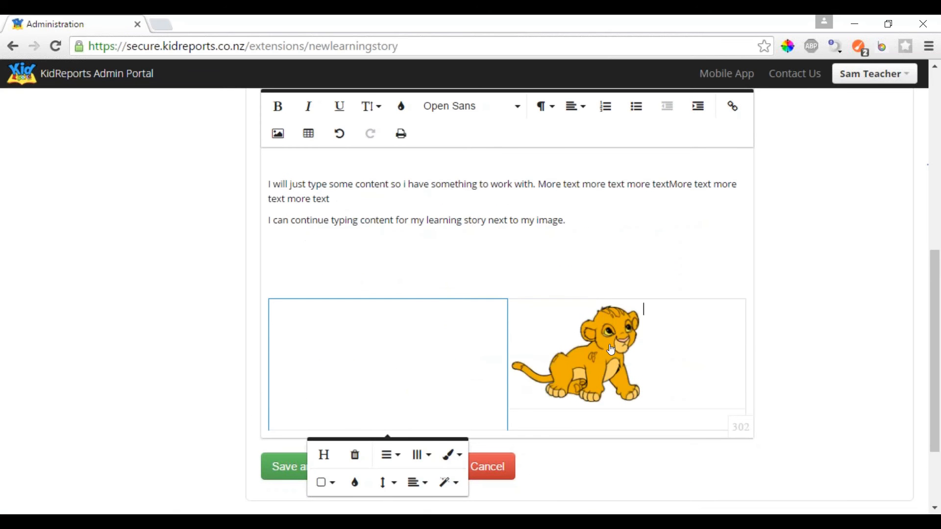
{"action": "scroll", "coordinate": [605, 340], "scroll_direction": "down", "scroll_amount": 2}
{"action": "left_click", "coordinate": [529, 347]}
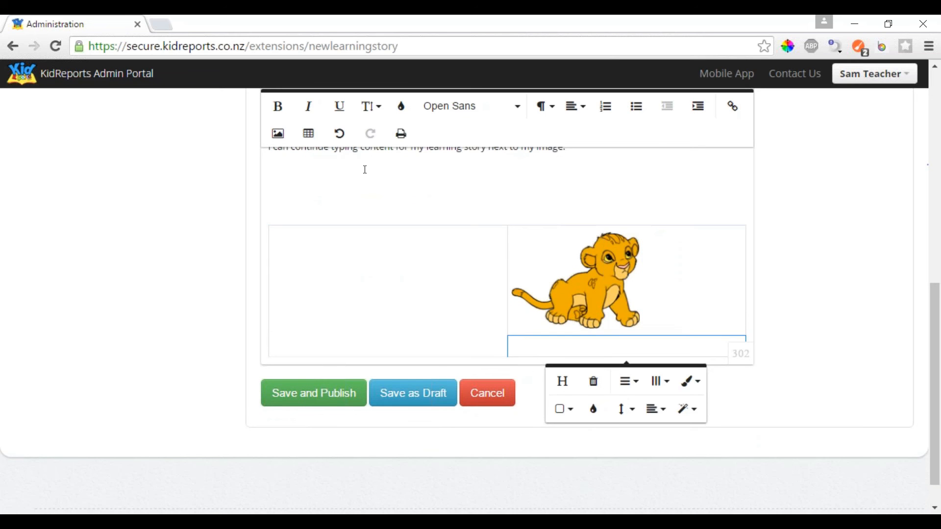
{"action": "left_click", "coordinate": [278, 133]}
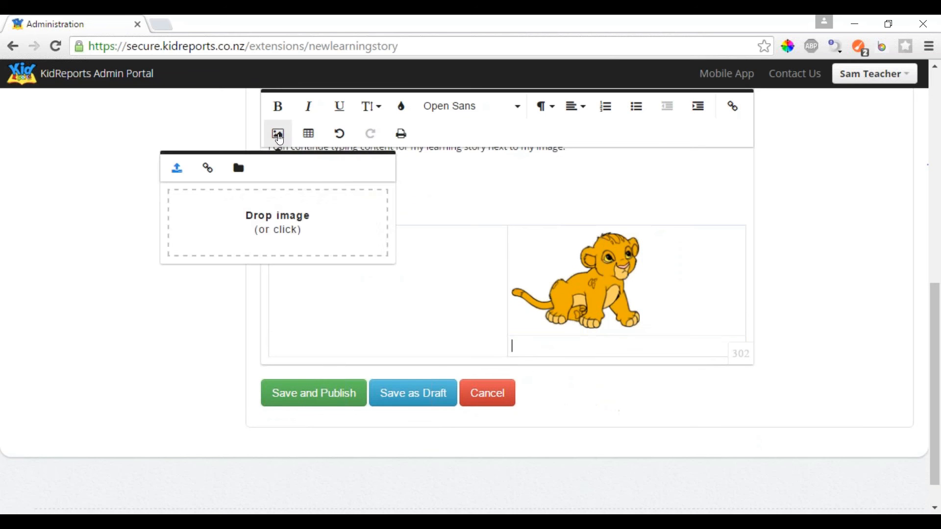
{"action": "left_click", "coordinate": [246, 220]}
{"action": "double_click", "coordinate": [371, 122]}
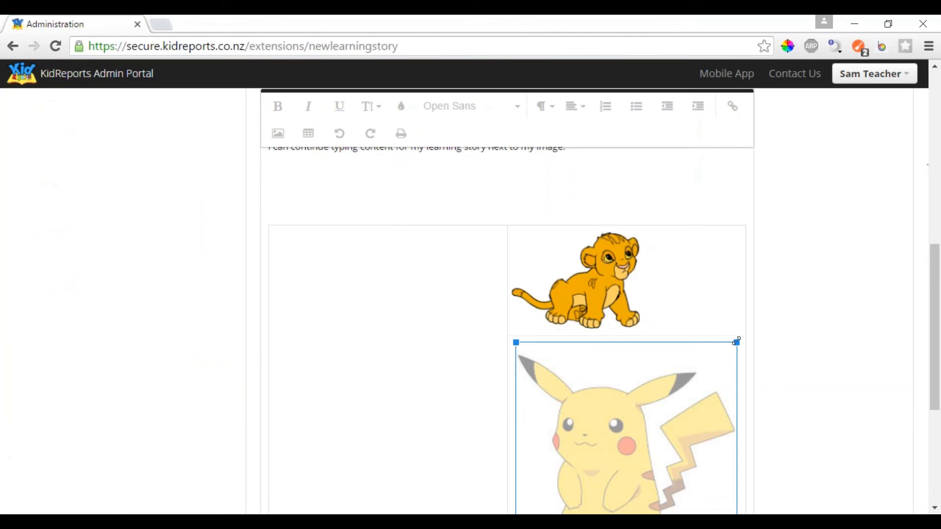
- Shrink the Pikachu image to about half its size and align it left in its cell
{"action": "left_click_drag", "start_coordinate": [736, 341], "coordinate": [632, 385]}
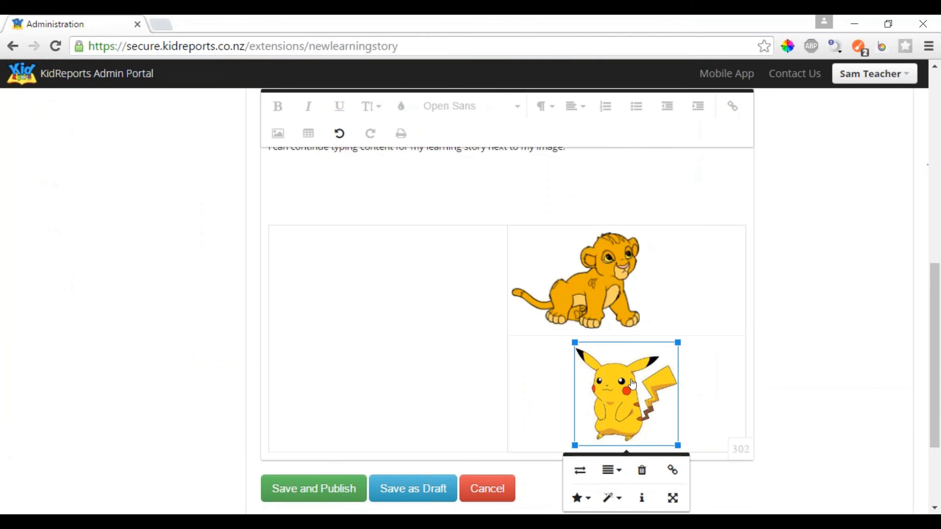
{"action": "left_click", "coordinate": [611, 471]}
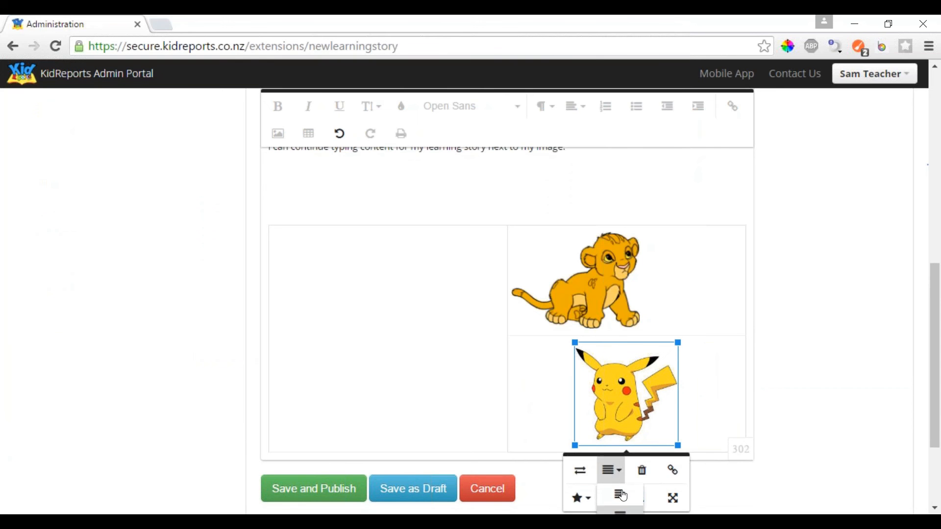
{"action": "left_click", "coordinate": [621, 496]}
{"action": "scroll", "coordinate": [589, 269], "scroll_direction": "down", "scroll_amount": 3}
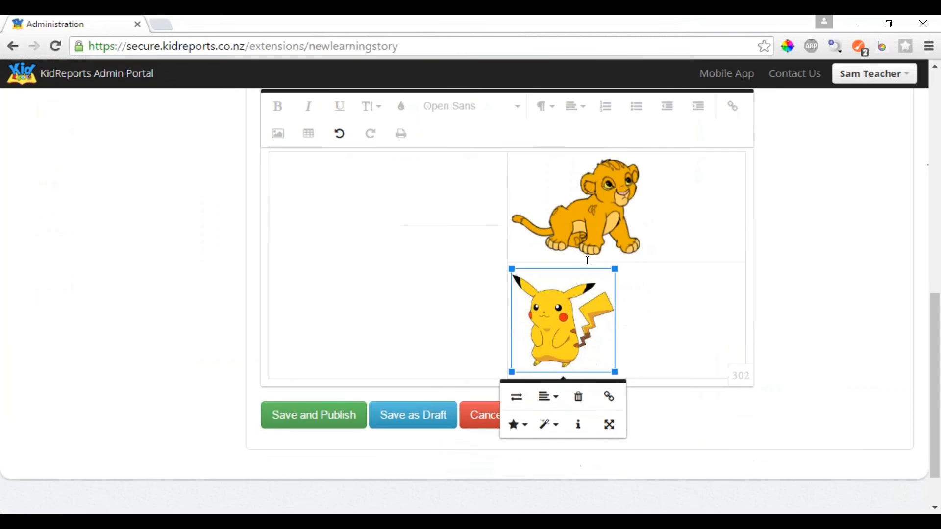
{"action": "scroll", "coordinate": [588, 260], "scroll_direction": "up", "scroll_amount": 3}
{"action": "left_click", "coordinate": [587, 260]}
- Copy the two text paragraphs above the table into the table's tall first cell
{"action": "left_click", "coordinate": [413, 306]}
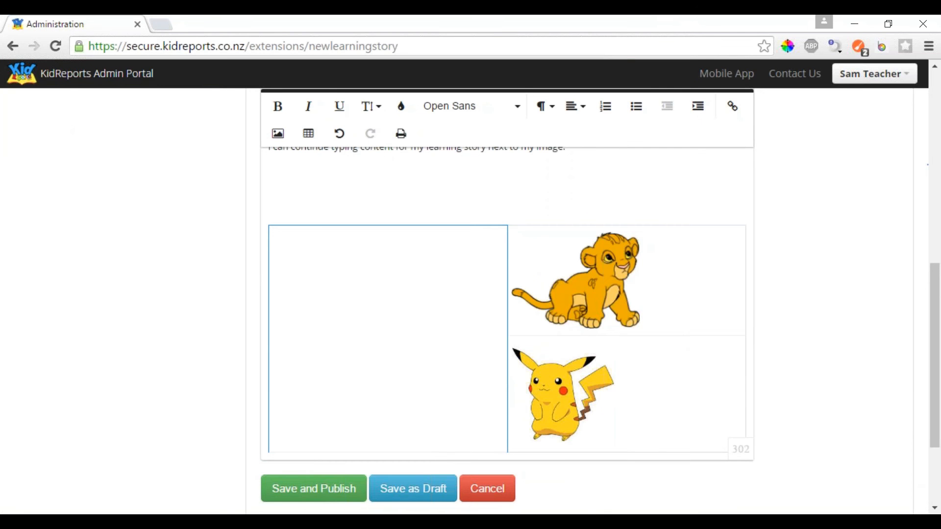
{"action": "scroll", "coordinate": [594, 290], "scroll_direction": "up", "scroll_amount": 3}
{"action": "left_click_drag", "start_coordinate": [569, 294], "coordinate": [258, 258]}
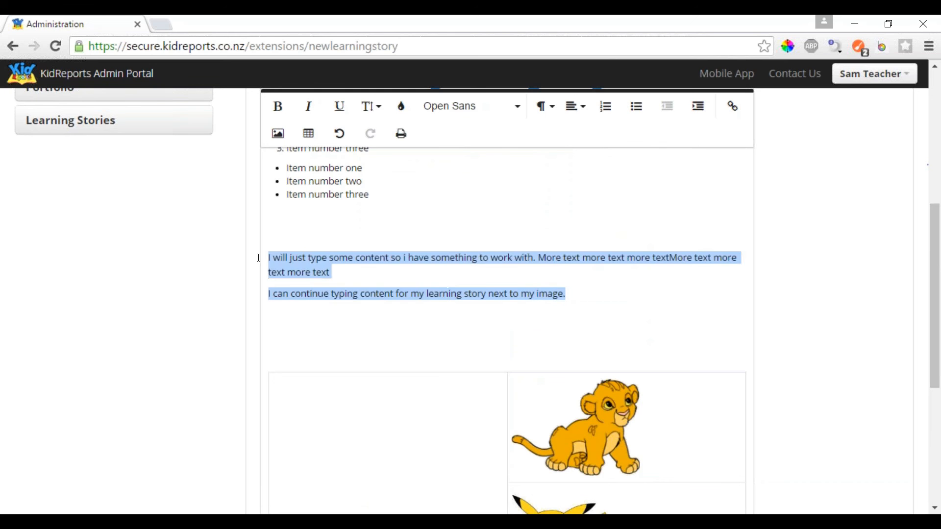
{"action": "key", "text": "ctrl+c"}
{"action": "left_click", "coordinate": [358, 415]}
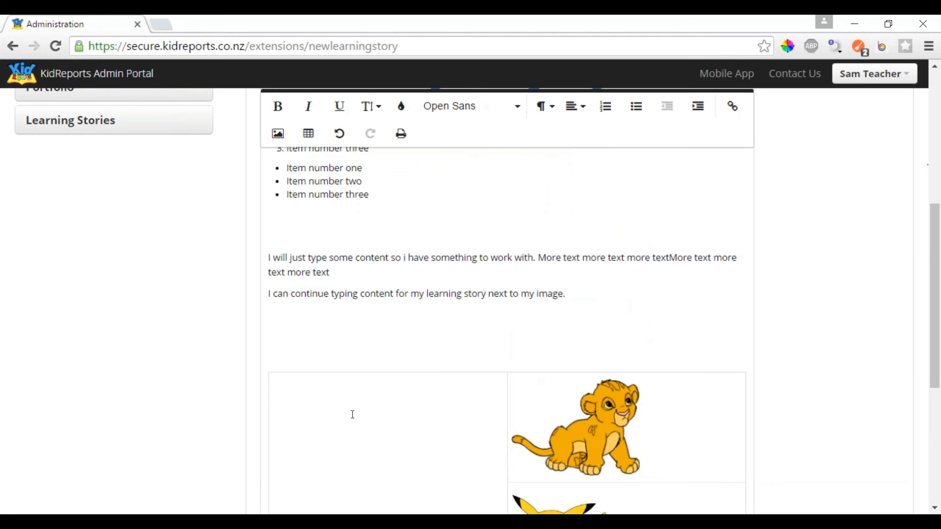
{"action": "key", "text": "ctrl+v"}
{"action": "scroll", "coordinate": [319, 387], "scroll_direction": "down", "scroll_amount": 3}
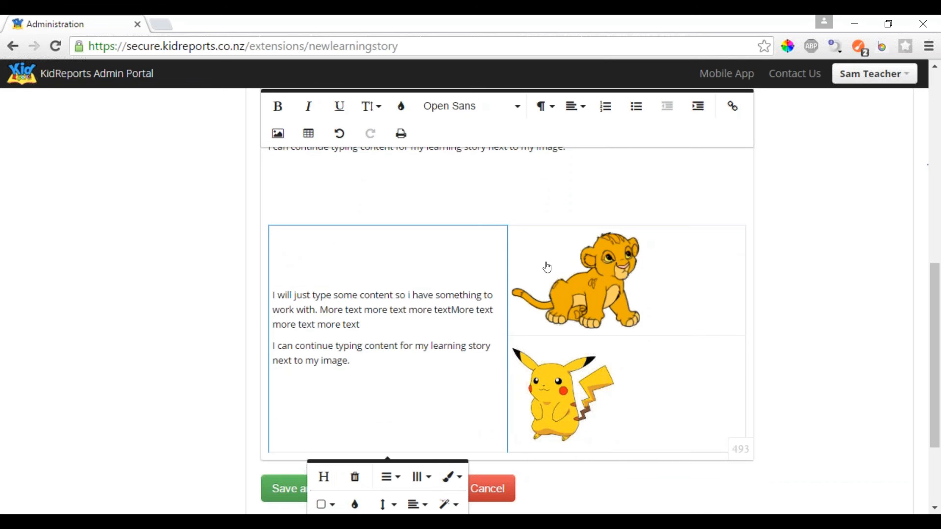
- Split the lion cub's cell vertically and move the Pikachu image into the new cell beside the lion cub
{"action": "left_click", "coordinate": [669, 273]}
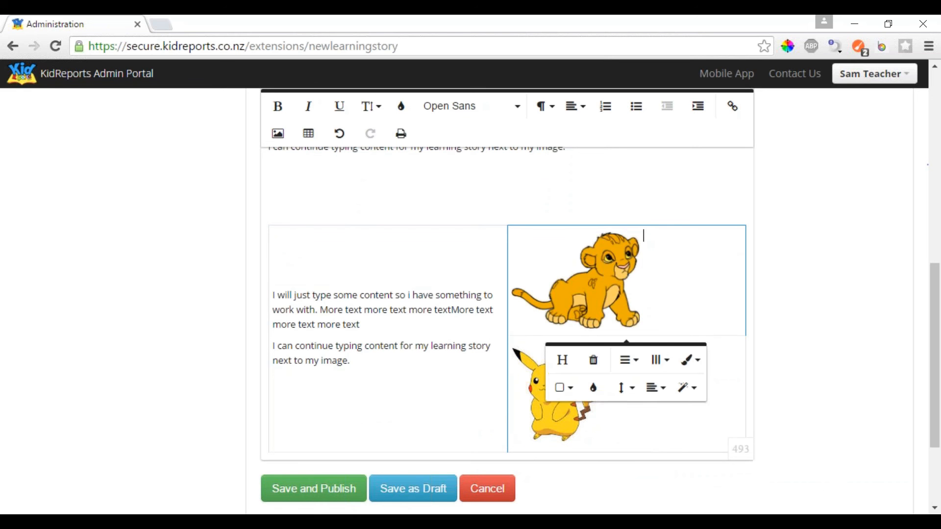
{"action": "left_click", "coordinate": [565, 392]}
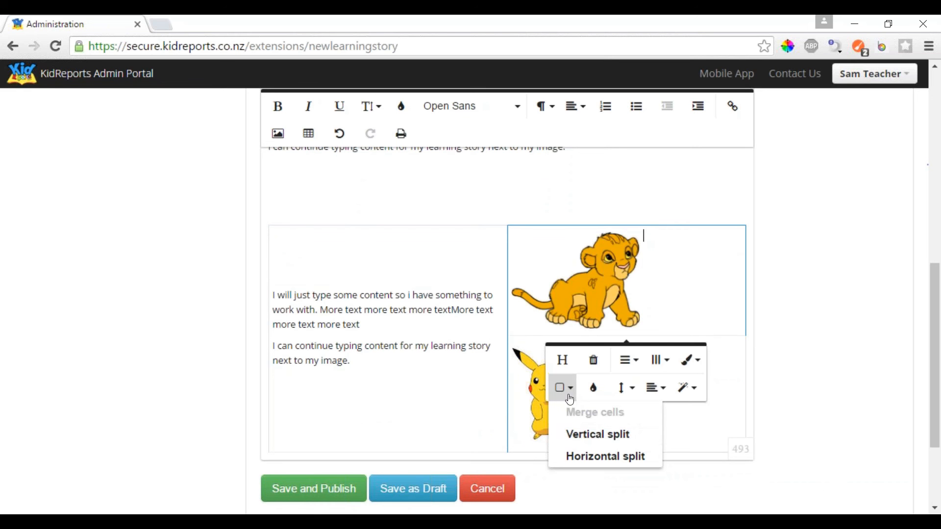
{"action": "left_click", "coordinate": [605, 439]}
{"action": "left_click_drag", "start_coordinate": [607, 441], "coordinate": [684, 294]}
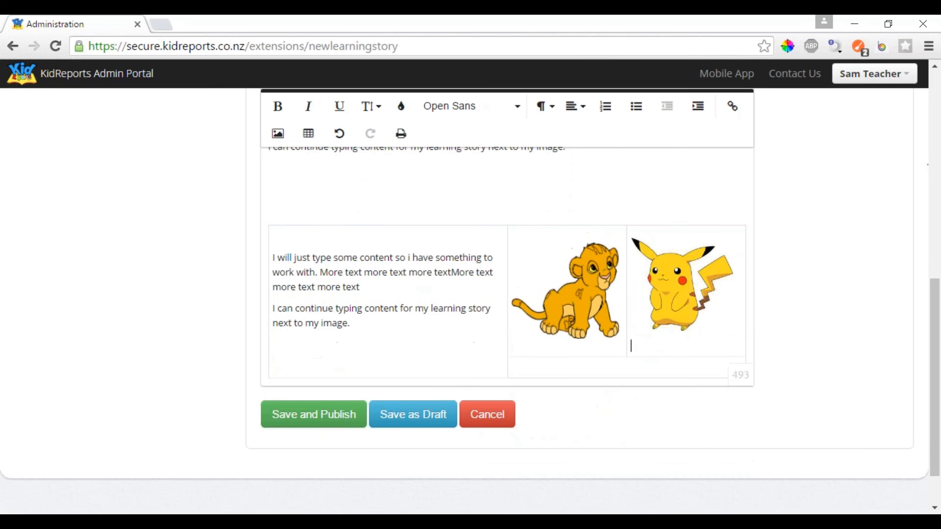
- Insert the fox image into the empty cell below the lion cub and Pikachu, and deselect it
{"action": "left_click", "coordinate": [559, 367]}
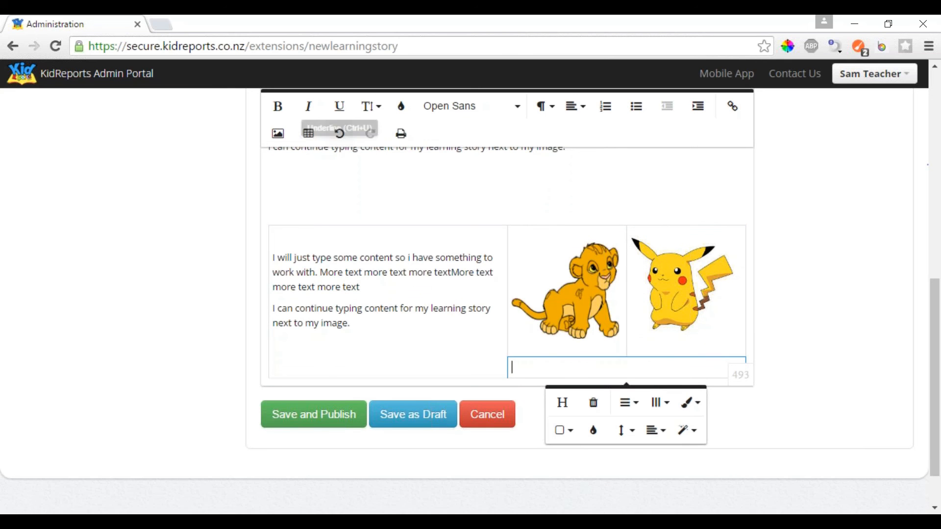
{"action": "left_click", "coordinate": [286, 140]}
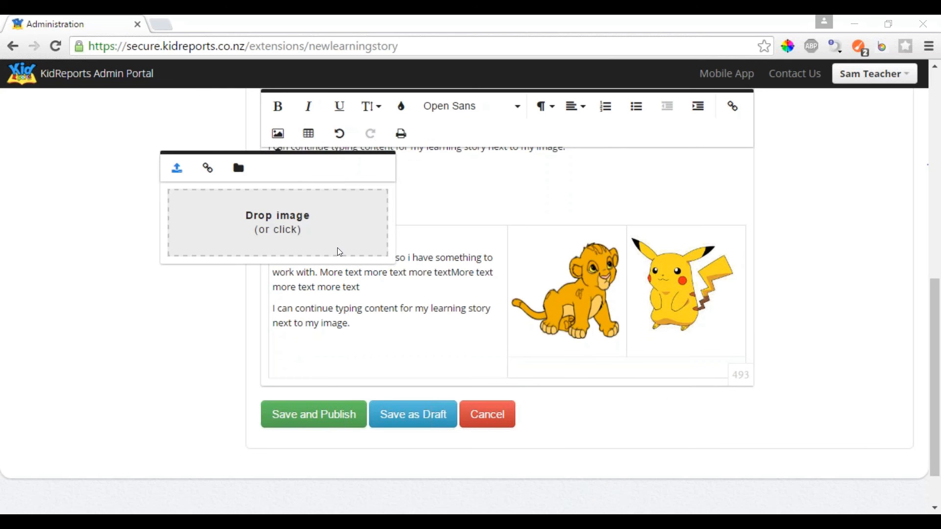
{"action": "left_click", "coordinate": [338, 250]}
{"action": "left_click", "coordinate": [304, 121]}
{"action": "double_click", "coordinate": [302, 116]}
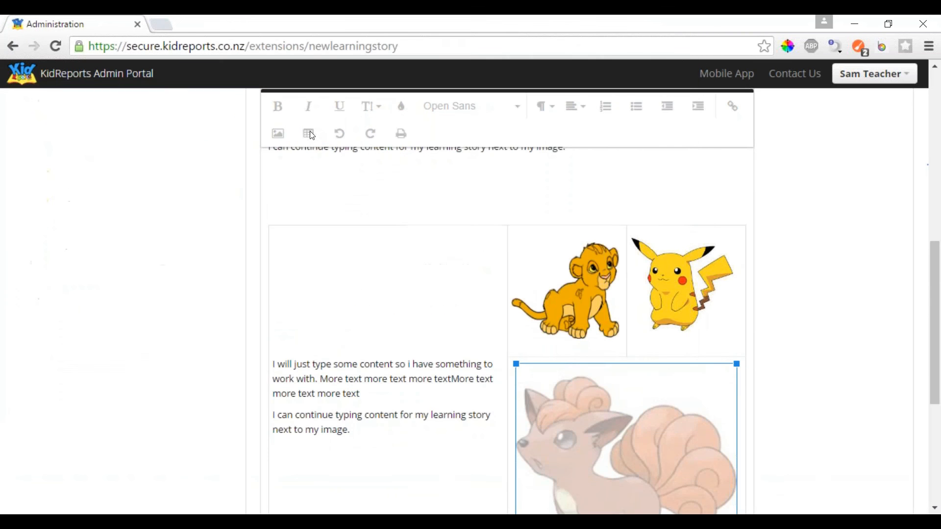
{"action": "scroll", "coordinate": [382, 327], "scroll_direction": "down", "scroll_amount": 1}
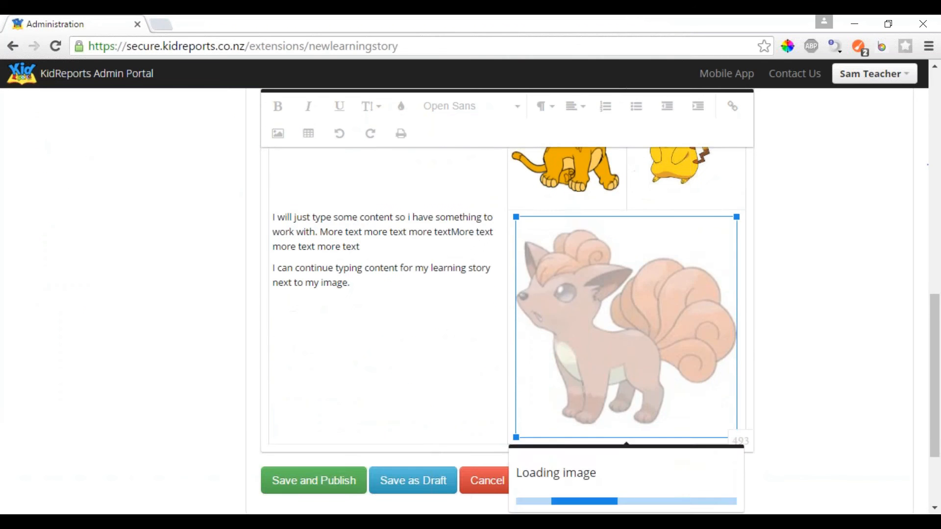
{"action": "left_click", "coordinate": [422, 347]}
- Review the table layout by selecting the picture cells and the lion cub, Pikachu and fox images one after another
{"action": "scroll", "coordinate": [433, 355], "scroll_direction": "up", "scroll_amount": 3}
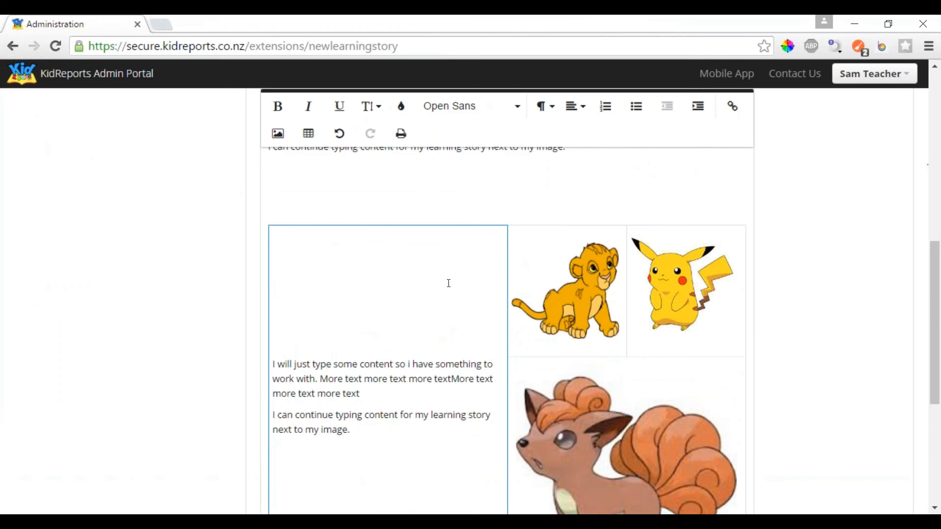
{"action": "left_click", "coordinate": [570, 281]}
{"action": "left_click", "coordinate": [582, 227]}
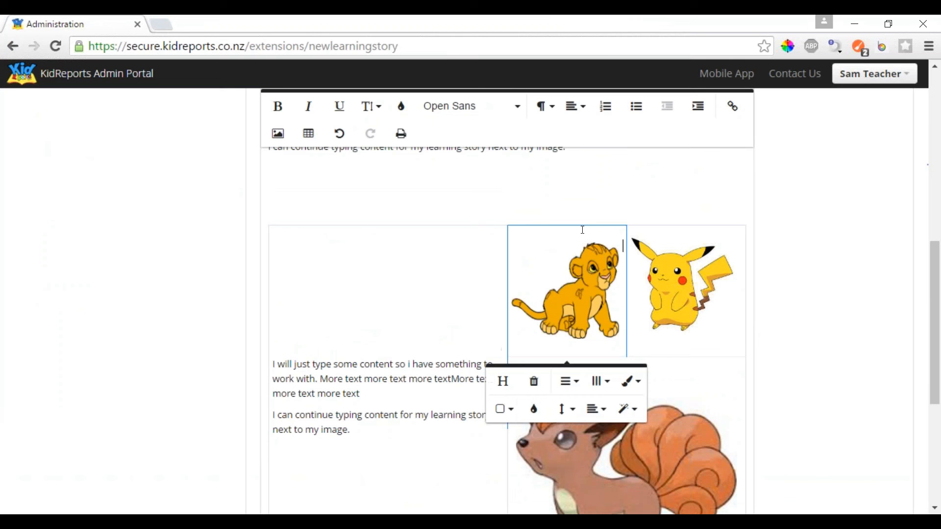
{"action": "left_click", "coordinate": [672, 238]}
{"action": "left_click", "coordinate": [571, 288]}
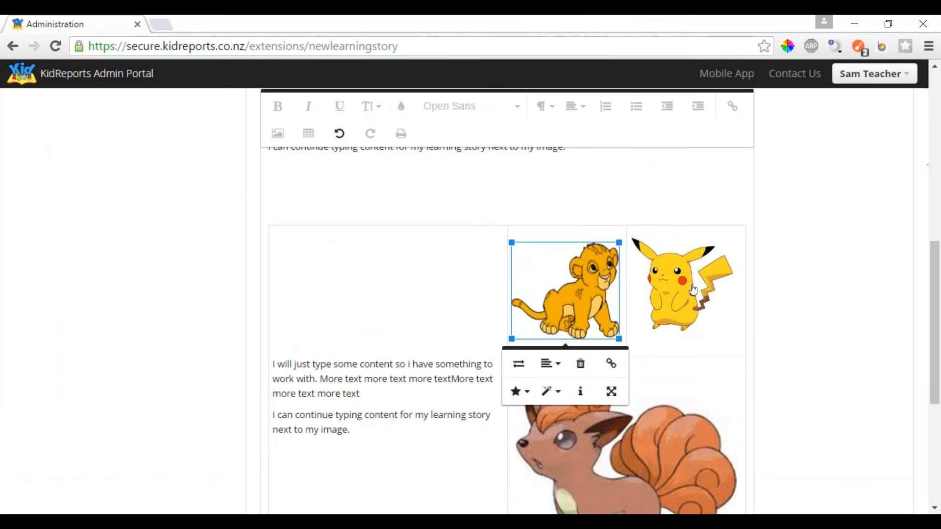
{"action": "left_click", "coordinate": [680, 302]}
{"action": "left_click", "coordinate": [563, 435]}
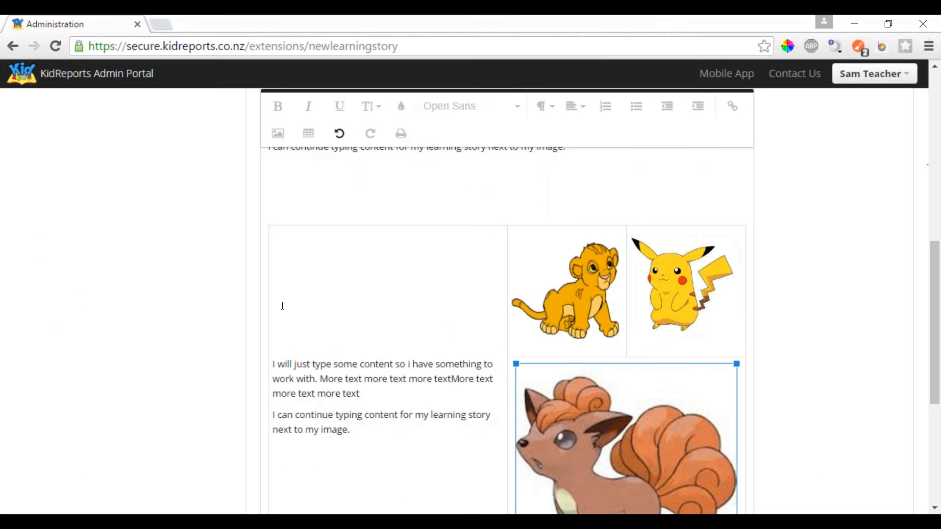
{"action": "scroll", "coordinate": [370, 307], "scroll_direction": "down", "scroll_amount": 2}
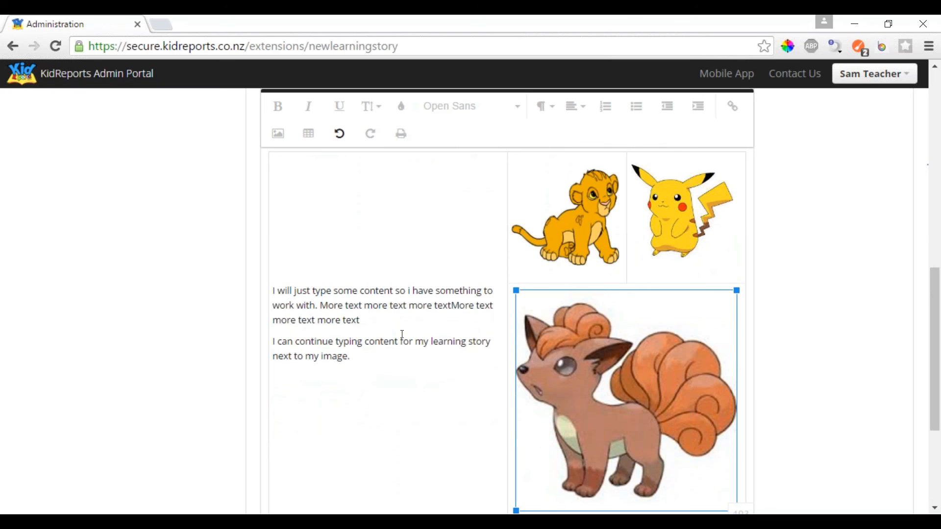
- Add the line "Just some info about these images" above the paragraphs in the table's first cell
{"action": "left_click", "coordinate": [311, 209]}
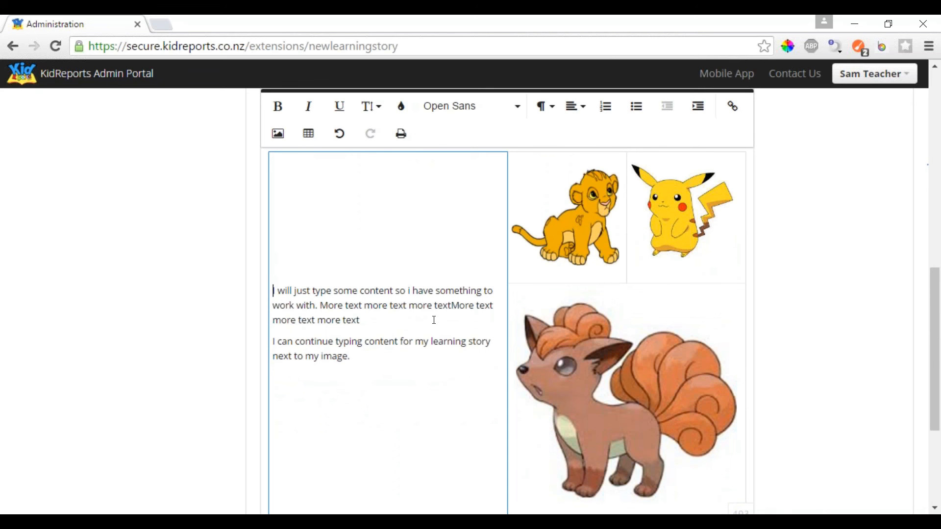
{"action": "key", "text": "Return"}
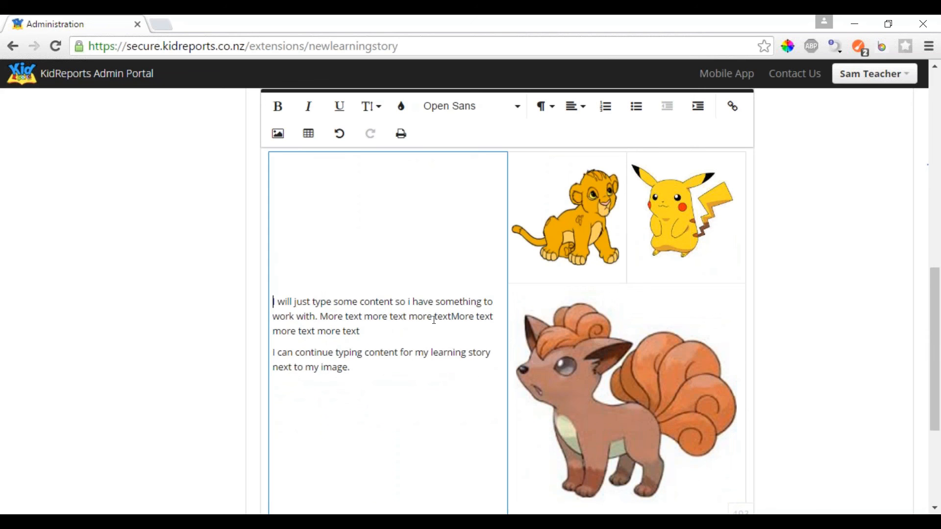
{"action": "key", "text": "Up"}
{"action": "type", "text": "Just "}
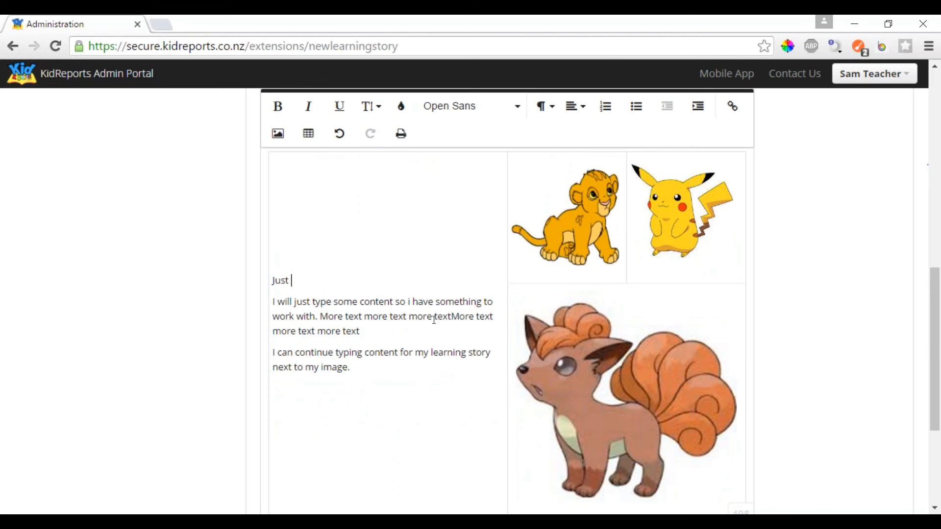
{"action": "type", "text": "some info about thes"}
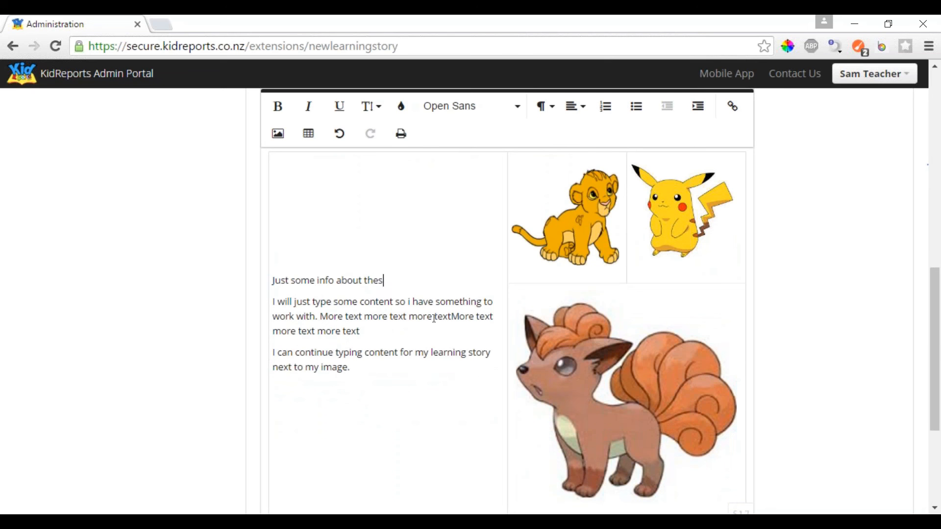
{"action": "type", "text": "e images"}
{"action": "scroll", "coordinate": [483, 335], "scroll_direction": "up", "scroll_amount": 1}
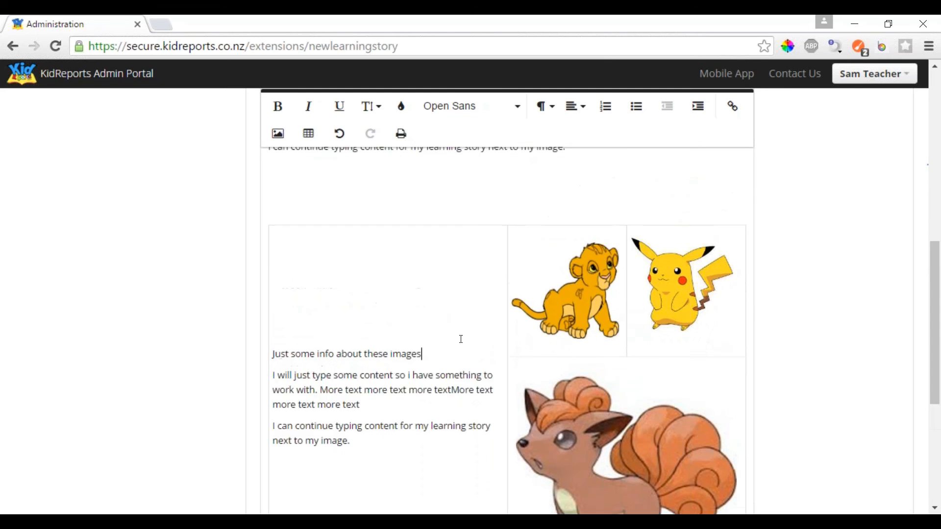
{"action": "left_click", "coordinate": [317, 354]}
{"action": "left_click", "coordinate": [274, 352]}
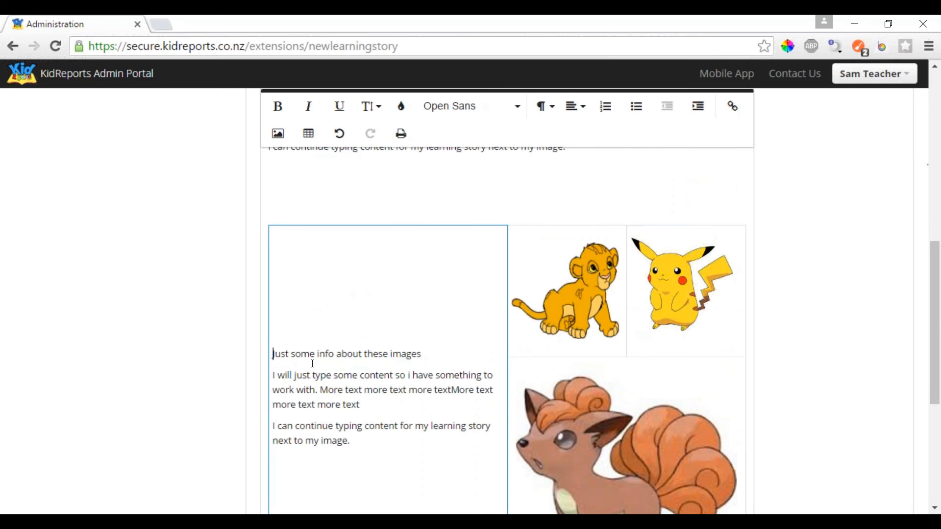
{"action": "left_click_drag", "start_coordinate": [422, 354], "coordinate": [273, 353]}
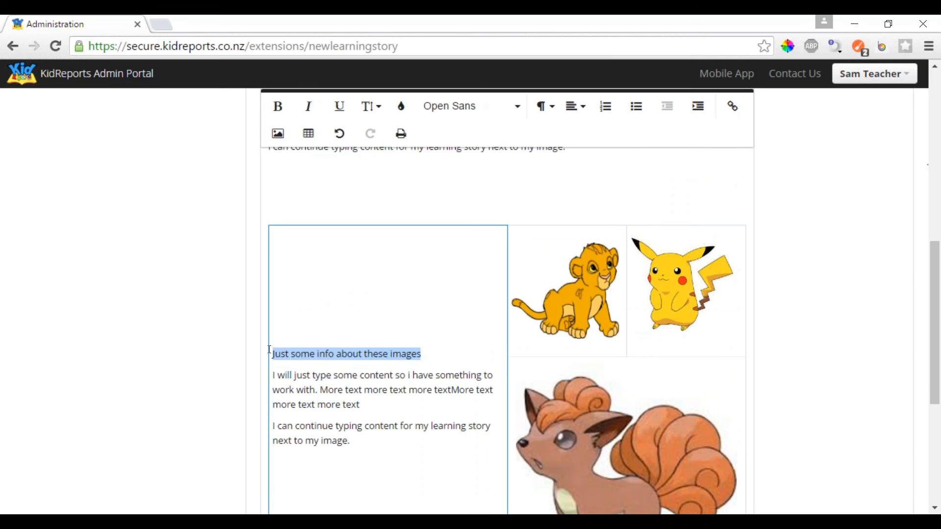
{"action": "scroll", "coordinate": [411, 387], "scroll_direction": "down", "scroll_amount": 1}
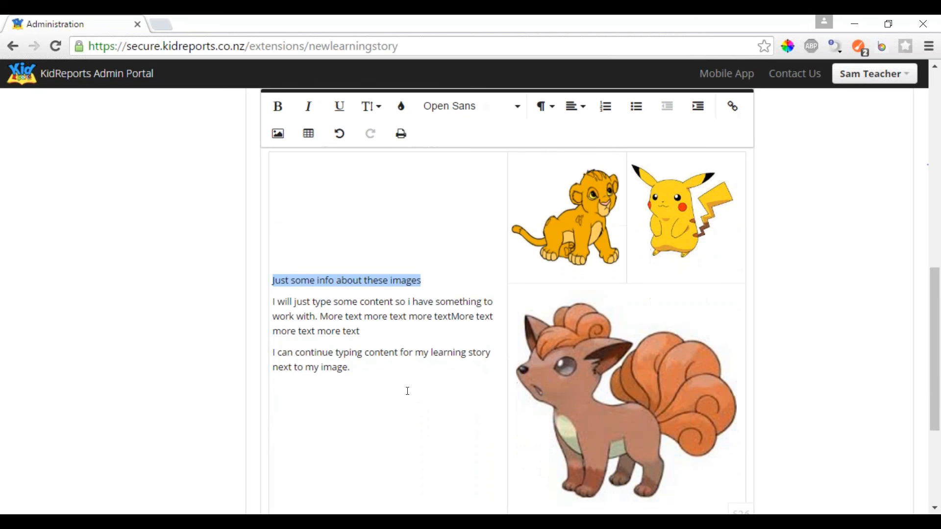
- Split the table's text cell horizontally to create an empty cell beneath the text
{"action": "left_click", "coordinate": [363, 382]}
{"action": "right_click", "coordinate": [377, 383]}
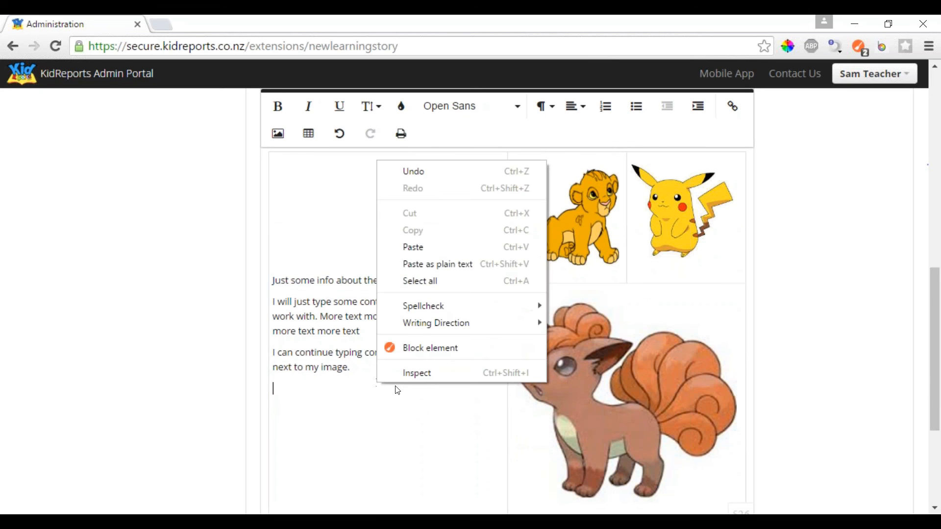
{"action": "left_click", "coordinate": [311, 405]}
{"action": "scroll", "coordinate": [311, 405], "scroll_direction": "down", "scroll_amount": 2}
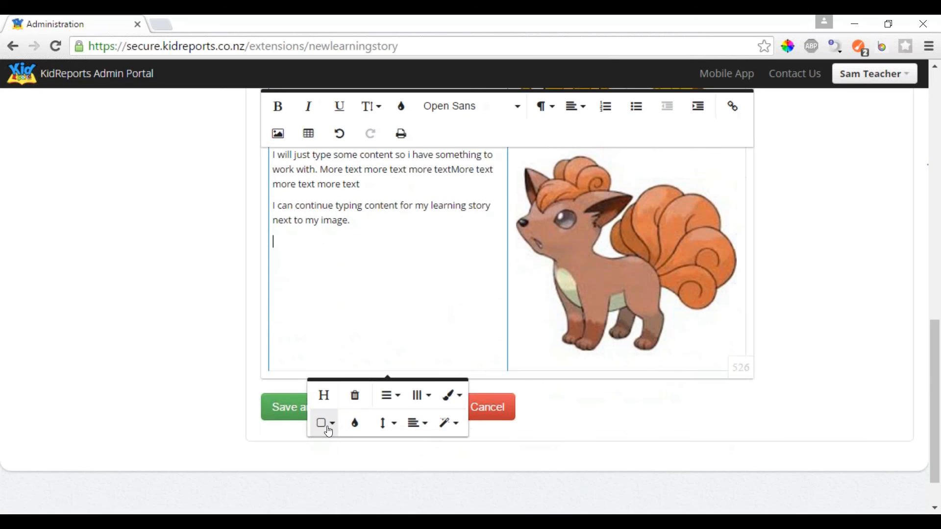
{"action": "left_click", "coordinate": [325, 423]}
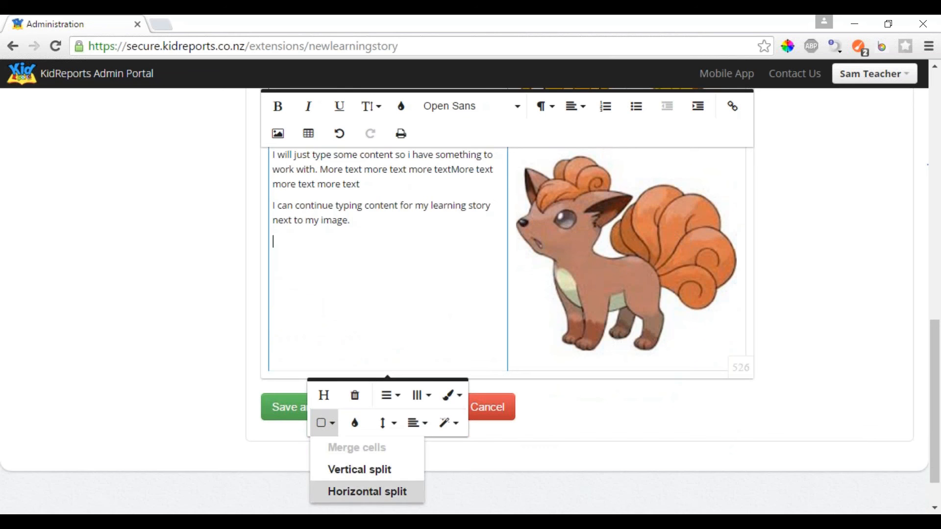
{"action": "left_click", "coordinate": [365, 492]}
- Set the font of the line "Just some info about these images" in the table to Amaranth
{"action": "scroll", "coordinate": [326, 248], "scroll_direction": "up", "scroll_amount": 2}
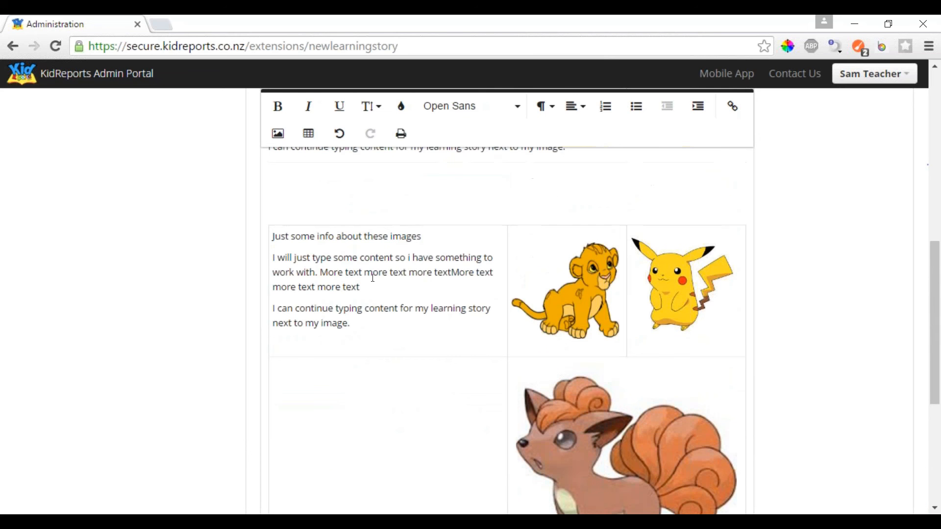
{"action": "left_click_drag", "start_coordinate": [362, 329], "coordinate": [272, 236]}
{"action": "left_click", "coordinate": [332, 257]}
{"action": "left_click_drag", "start_coordinate": [433, 244], "coordinate": [271, 237]}
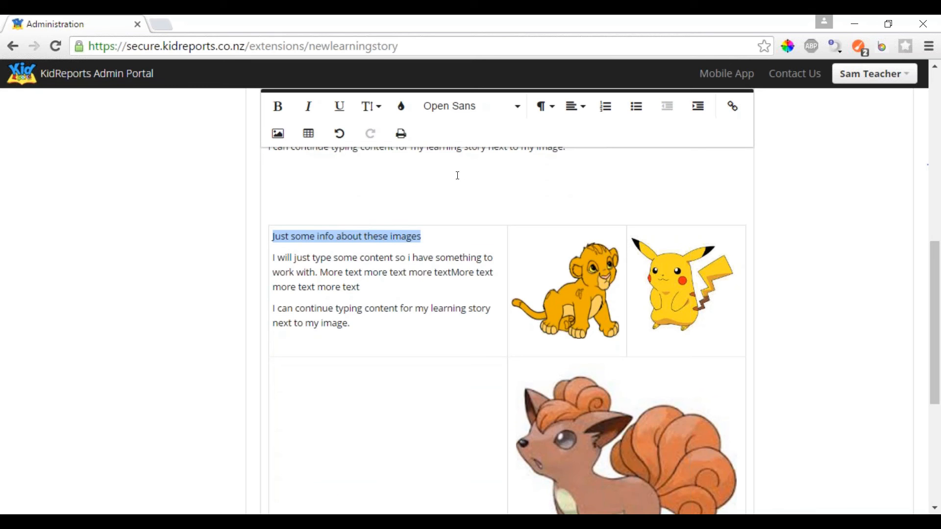
{"action": "scroll", "coordinate": [246, 260], "scroll_direction": "up", "scroll_amount": 2}
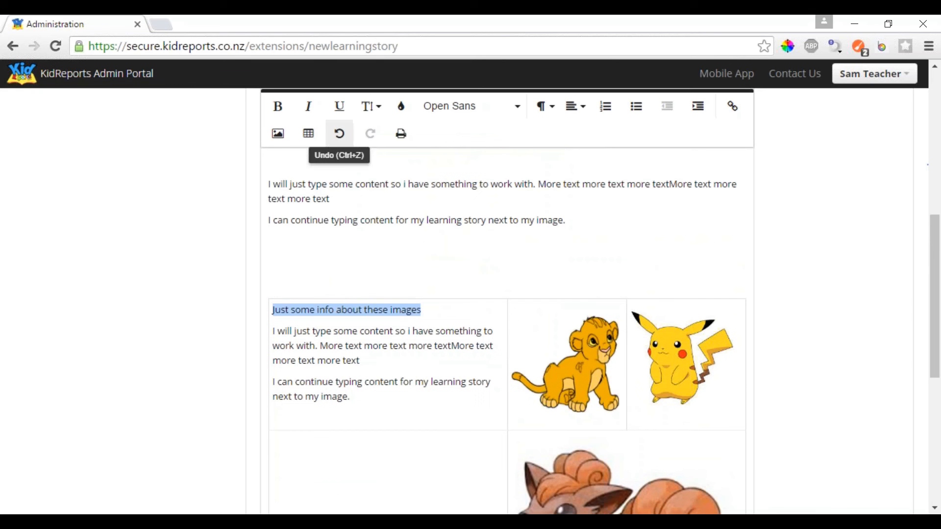
{"action": "left_click", "coordinate": [513, 108]}
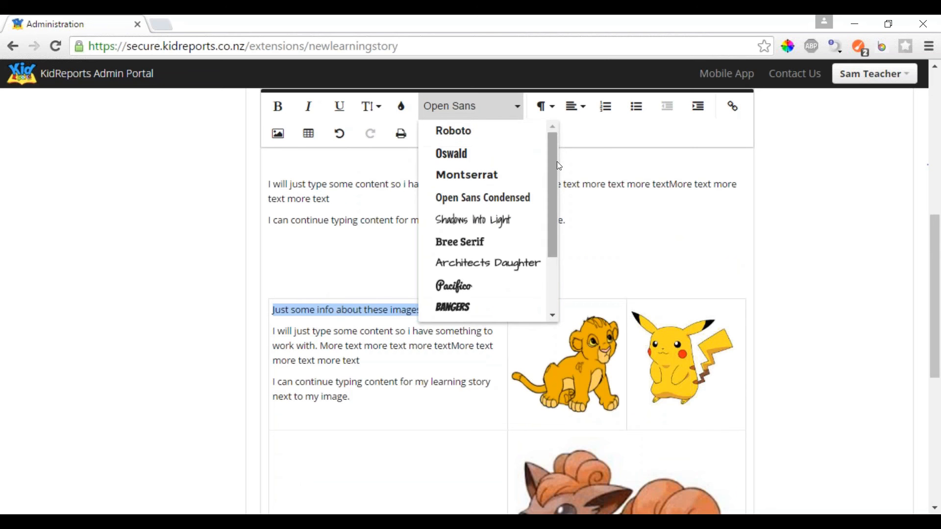
{"action": "scroll", "coordinate": [557, 160], "scroll_direction": "down", "scroll_amount": 3}
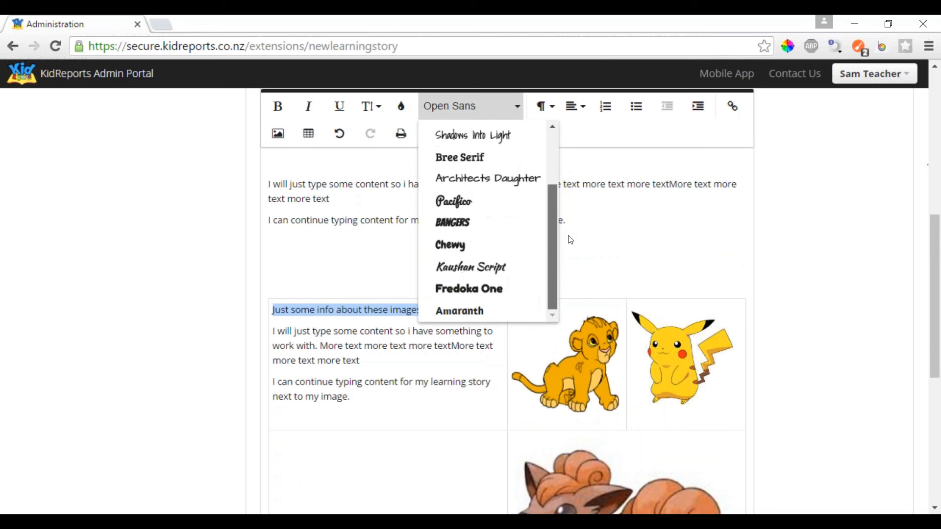
{"action": "left_click", "coordinate": [458, 314]}
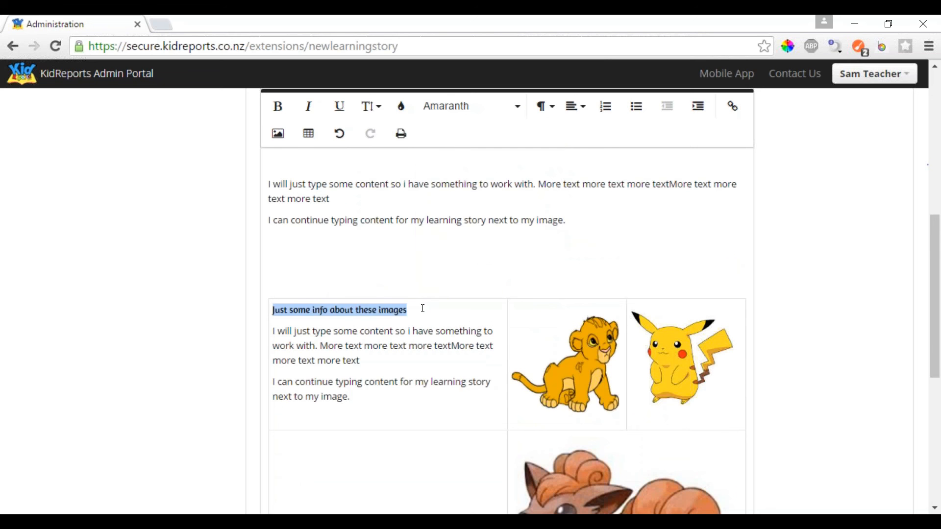
- Set the "Just some info about these images" line to size 18 and colour its text dark red
{"action": "left_click", "coordinate": [370, 106]}
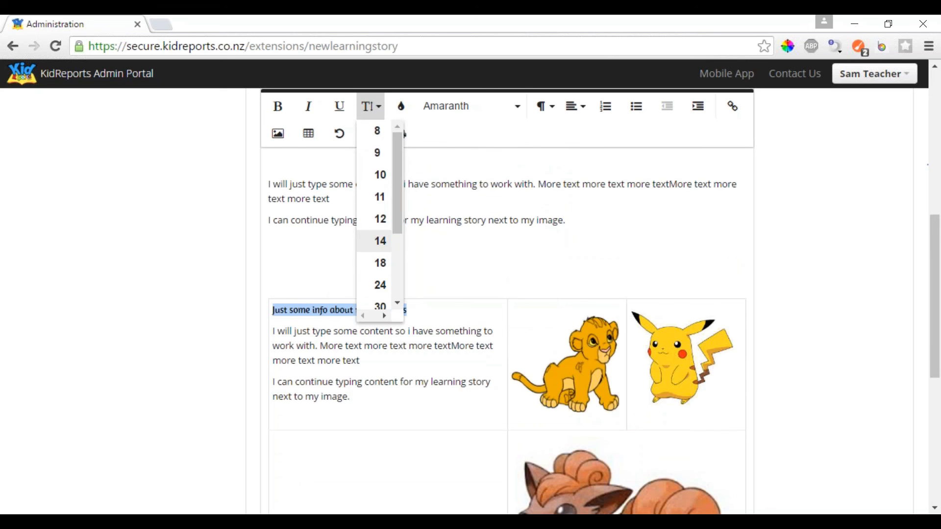
{"action": "left_click", "coordinate": [380, 263]}
{"action": "left_click", "coordinate": [401, 106]}
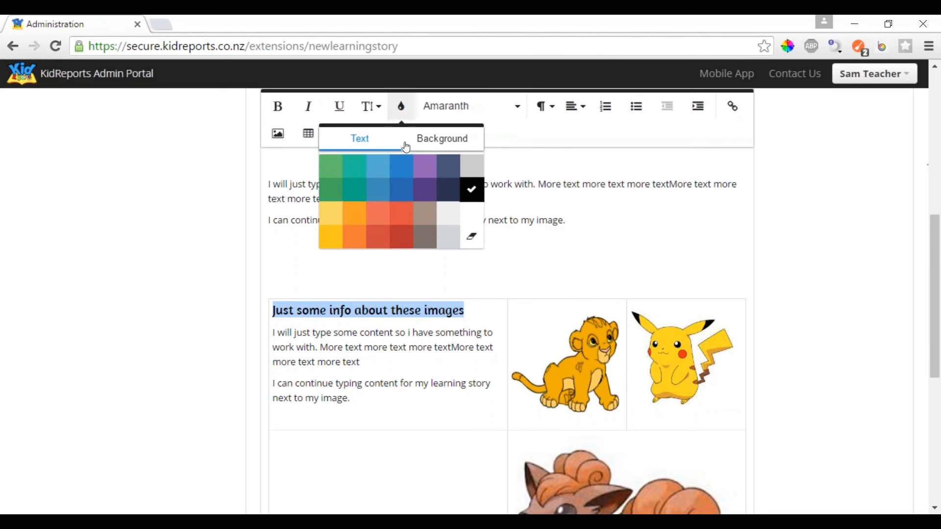
{"action": "left_click", "coordinate": [400, 238]}
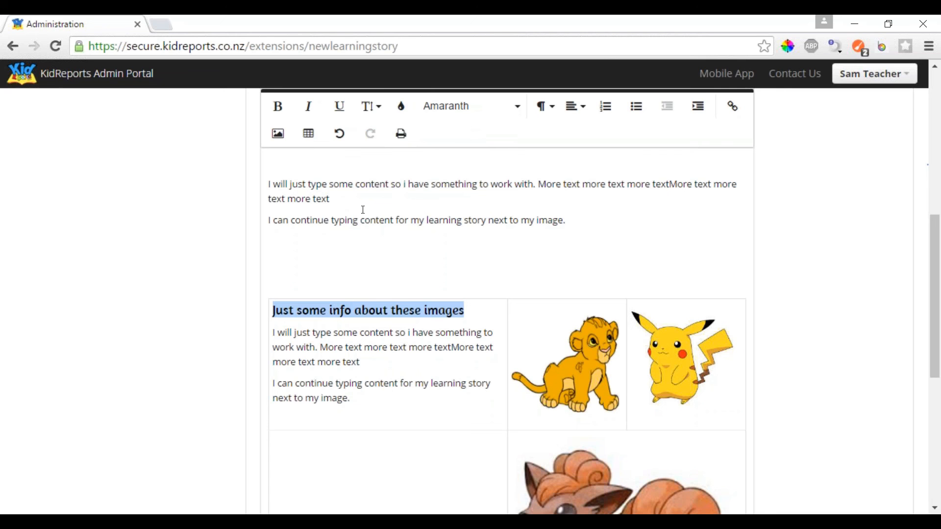
- Try font size 24 on the "Just some info about these images" line, return it to 18 and deselect the text
{"action": "left_click", "coordinate": [368, 106]}
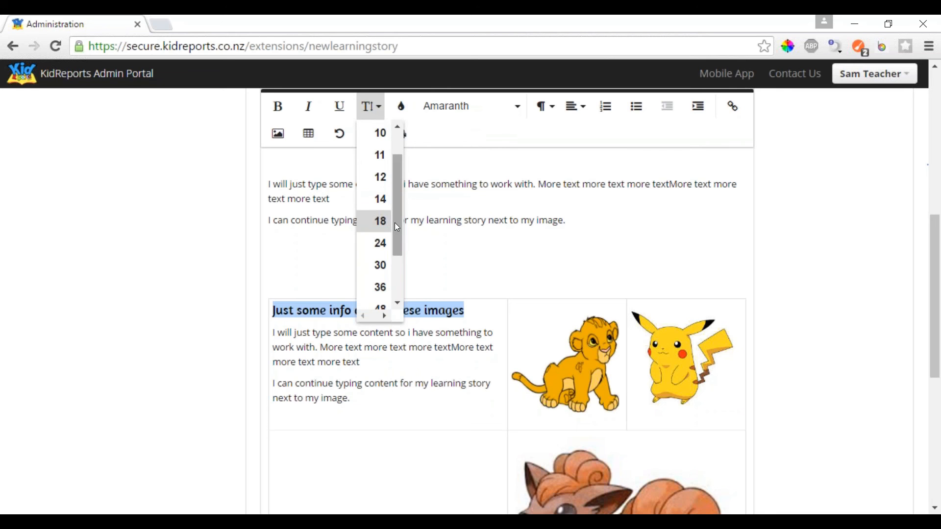
{"action": "left_click_drag", "start_coordinate": [393, 241], "coordinate": [396, 265]}
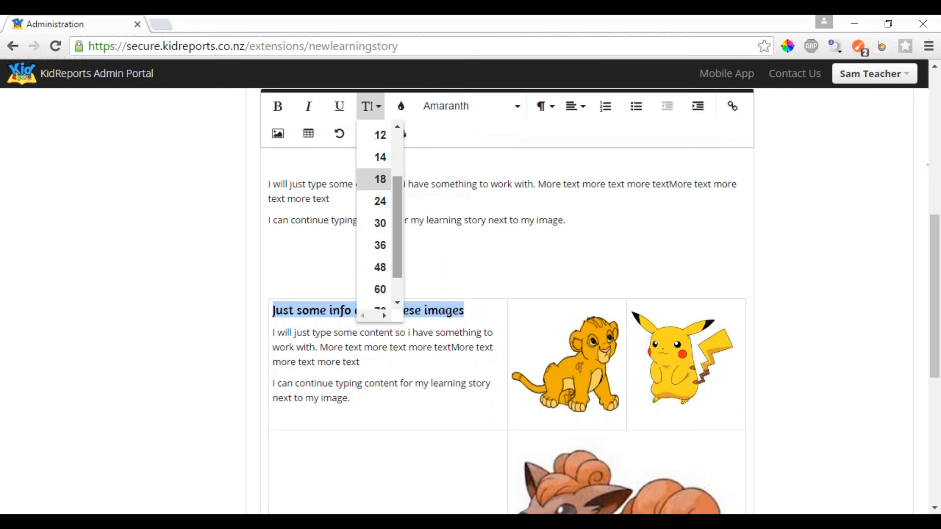
{"action": "left_click", "coordinate": [379, 202]}
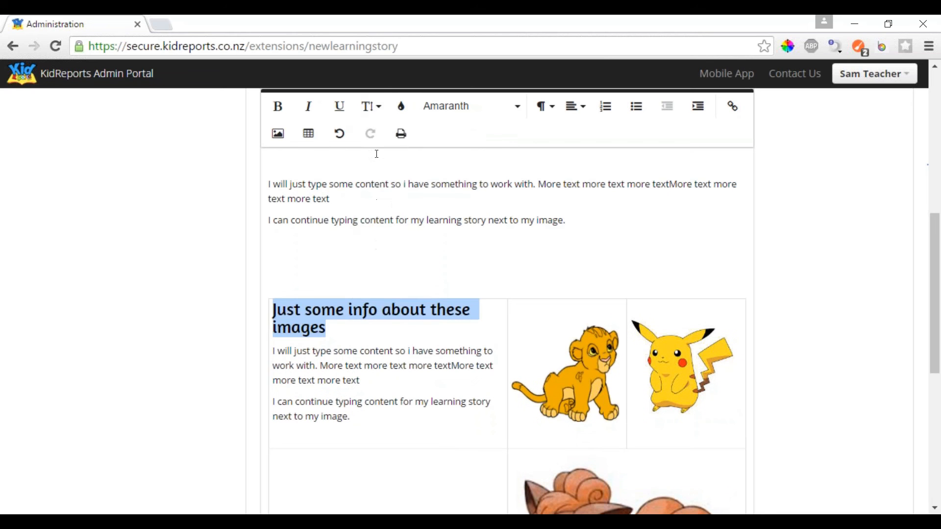
{"action": "left_click", "coordinate": [369, 106]}
{"action": "left_click", "coordinate": [386, 202]}
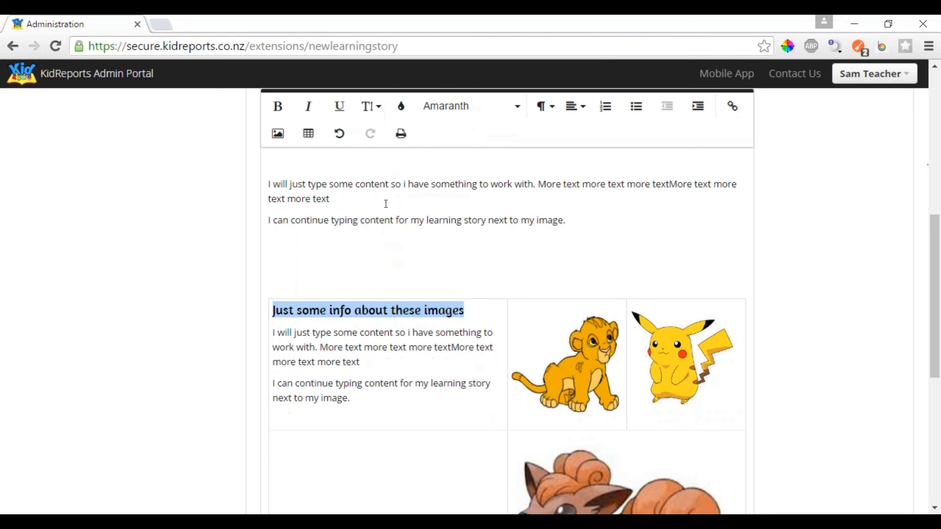
{"action": "left_click", "coordinate": [482, 315]}
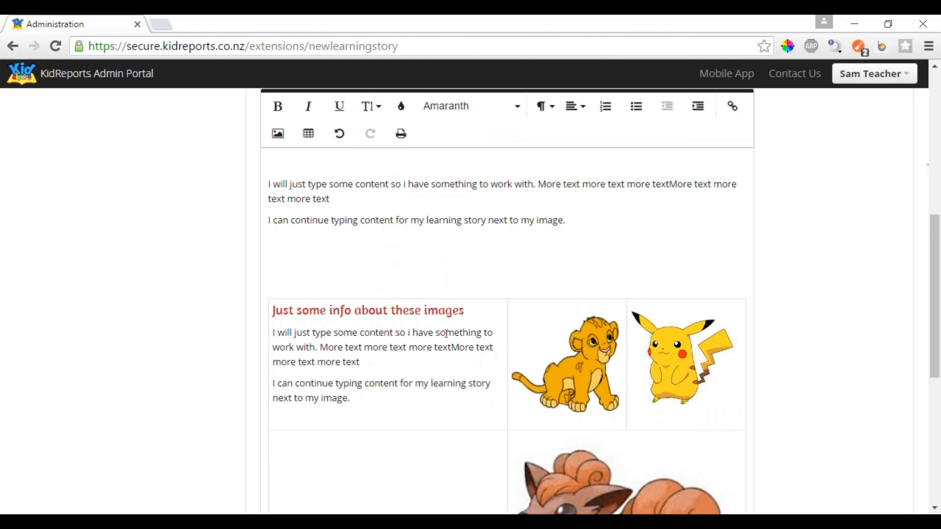
- Split the empty table cell below the text horizontally into two stacked cells
{"action": "scroll", "coordinate": [452, 343], "scroll_direction": "down", "scroll_amount": 3}
{"action": "left_click", "coordinate": [459, 308]}
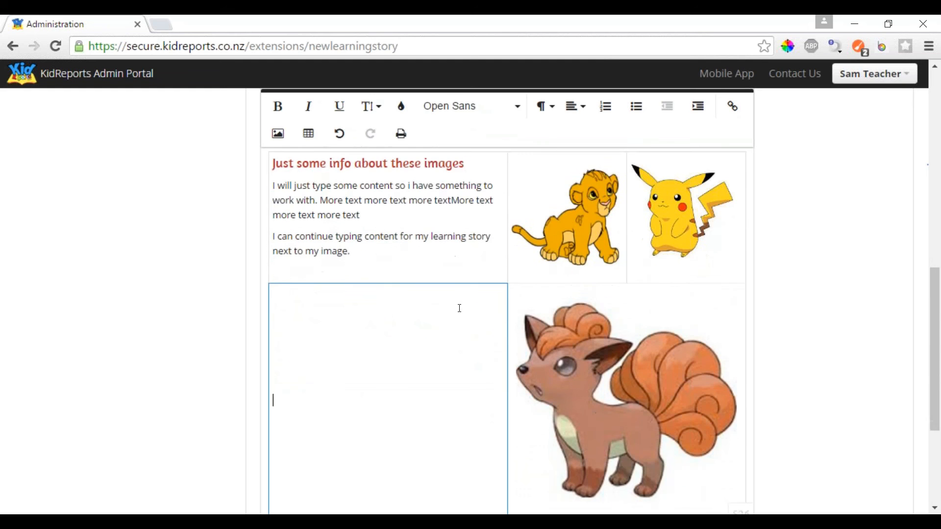
{"action": "scroll", "coordinate": [458, 309], "scroll_direction": "down", "scroll_amount": 2}
{"action": "scroll", "coordinate": [458, 309], "scroll_direction": "up", "scroll_amount": 2}
{"action": "left_click", "coordinate": [277, 137]}
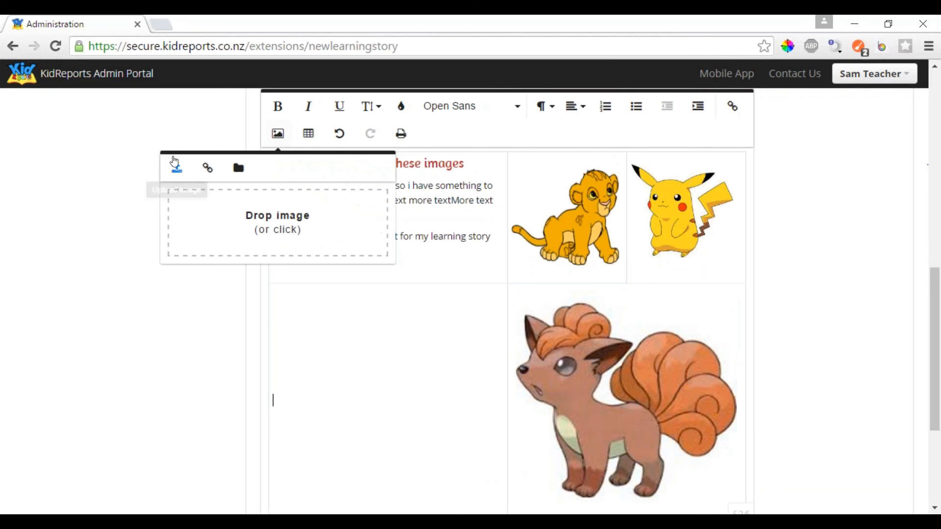
{"action": "left_click", "coordinate": [196, 141]}
{"action": "left_click", "coordinate": [370, 385]}
{"action": "scroll", "coordinate": [343, 353], "scroll_direction": "down", "scroll_amount": 2}
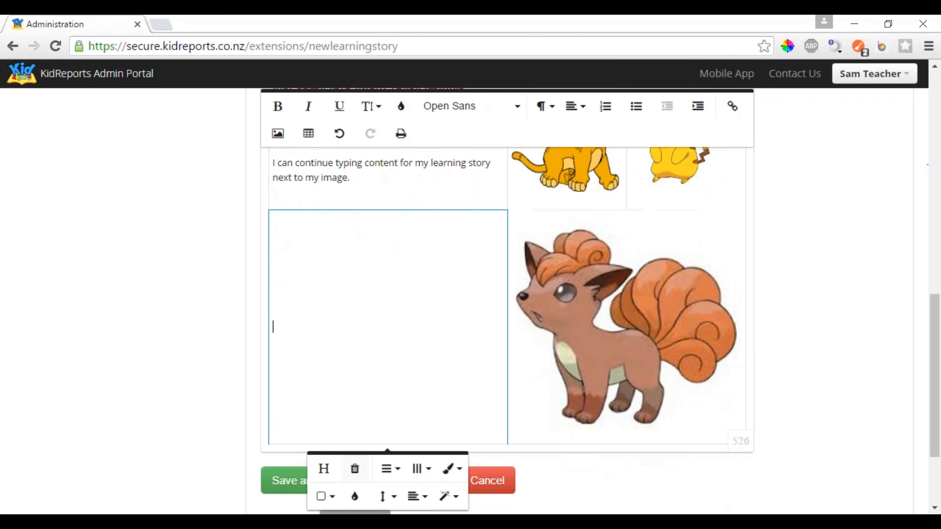
{"action": "left_click", "coordinate": [324, 496]}
{"action": "scroll", "coordinate": [258, 361], "scroll_direction": "down", "scroll_amount": 3}
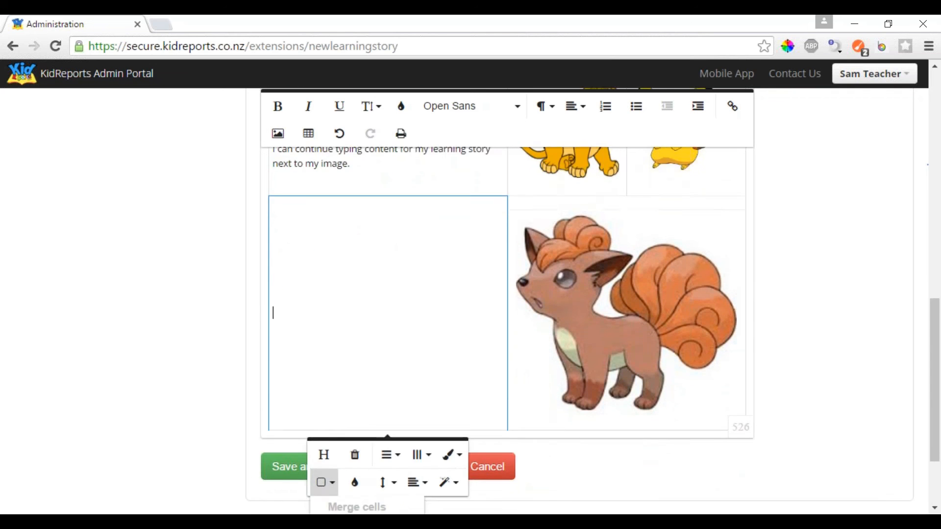
{"action": "left_click", "coordinate": [362, 450]}
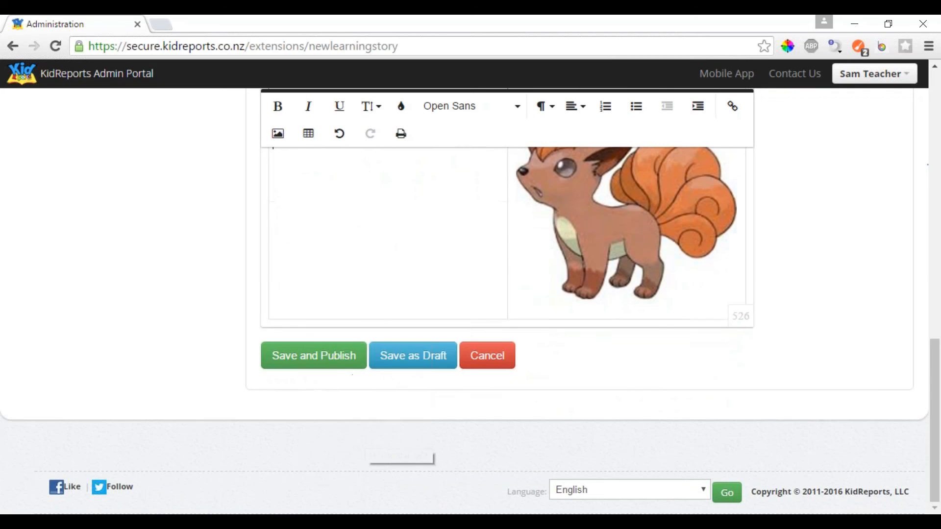
{"action": "scroll", "coordinate": [401, 275], "scroll_direction": "up", "scroll_amount": 3}
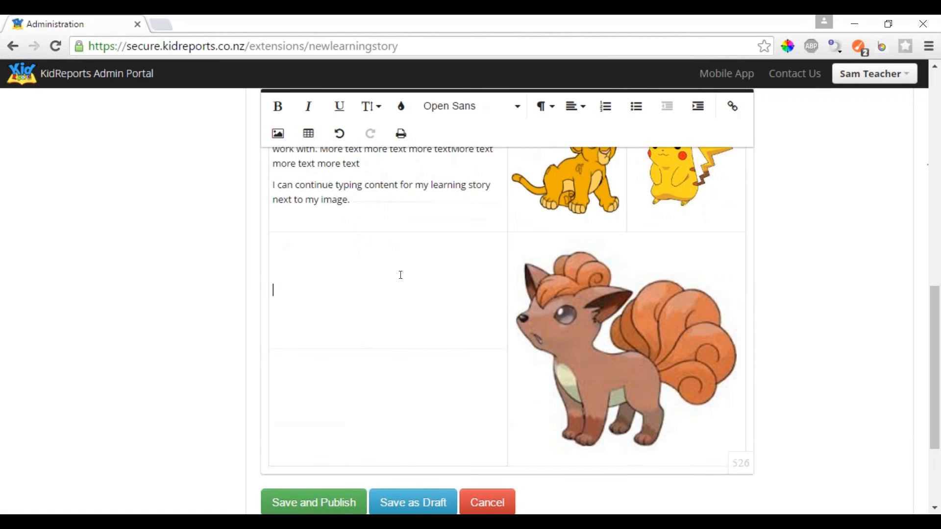
- Insert the T. rex picture from the Dinosours folder into the upper empty cell and shrink it to a little over half its width
{"action": "left_click", "coordinate": [278, 133]}
{"action": "left_click", "coordinate": [279, 212]}
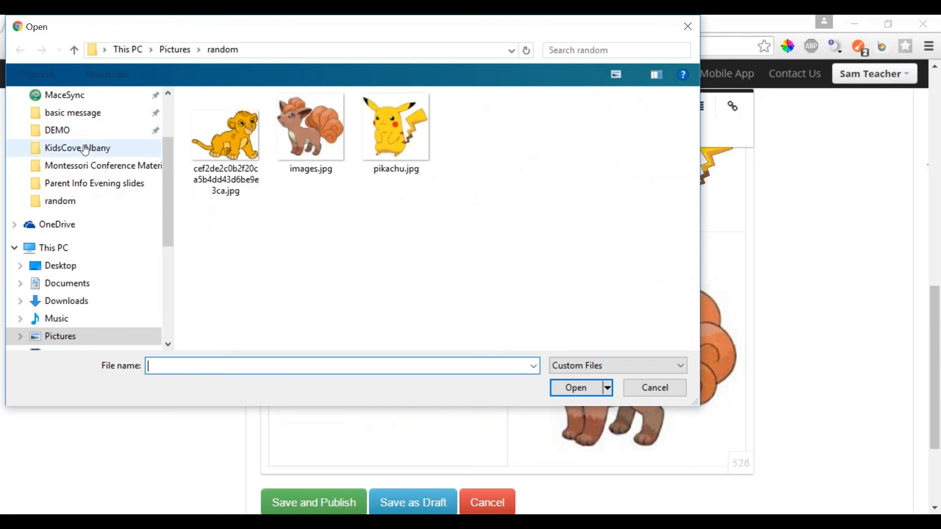
{"action": "scroll", "coordinate": [91, 196], "scroll_direction": "down", "scroll_amount": 1}
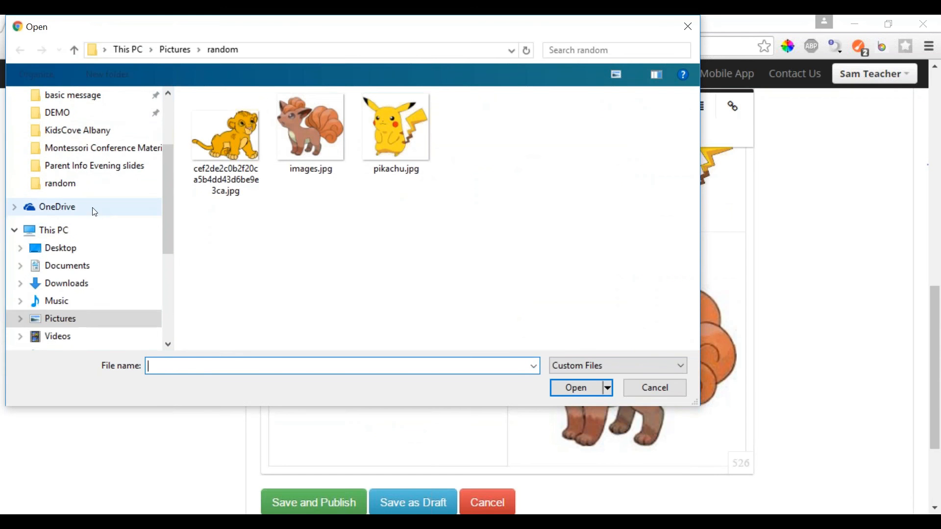
{"action": "left_click", "coordinate": [77, 322]}
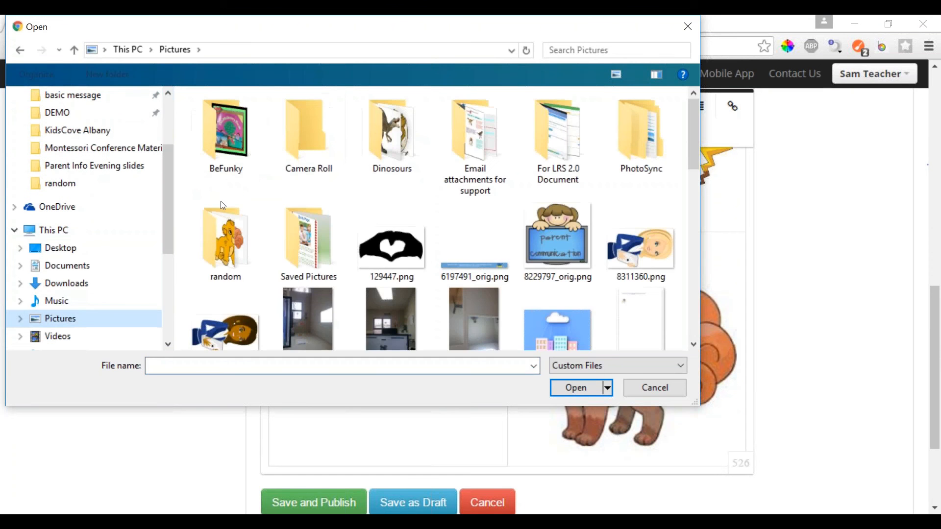
{"action": "double_click", "coordinate": [399, 128]}
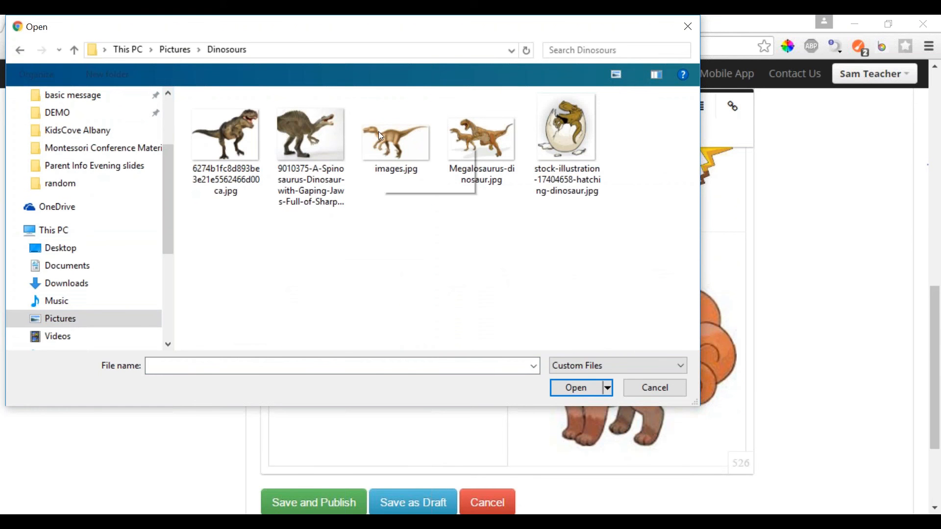
{"action": "double_click", "coordinate": [223, 128]}
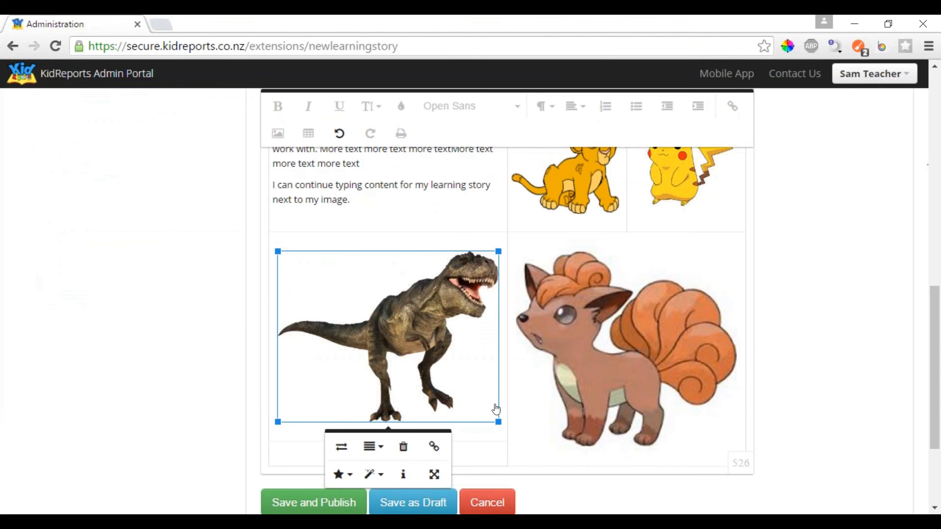
{"action": "left_click_drag", "start_coordinate": [499, 424], "coordinate": [394, 328]}
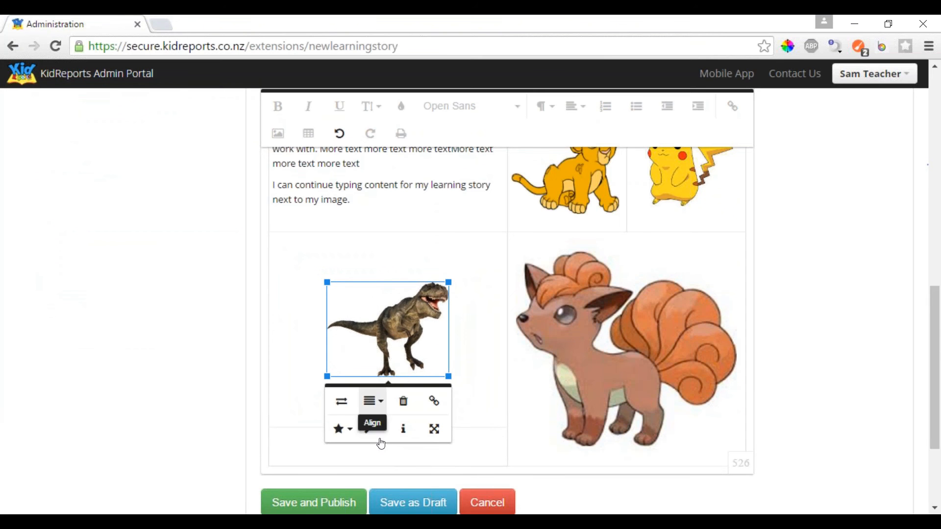
- Insert the hatching dinosaur picture from the Dinosours folder into the empty cell below the T. rex
{"action": "left_click", "coordinate": [349, 456]}
{"action": "left_click", "coordinate": [276, 133]}
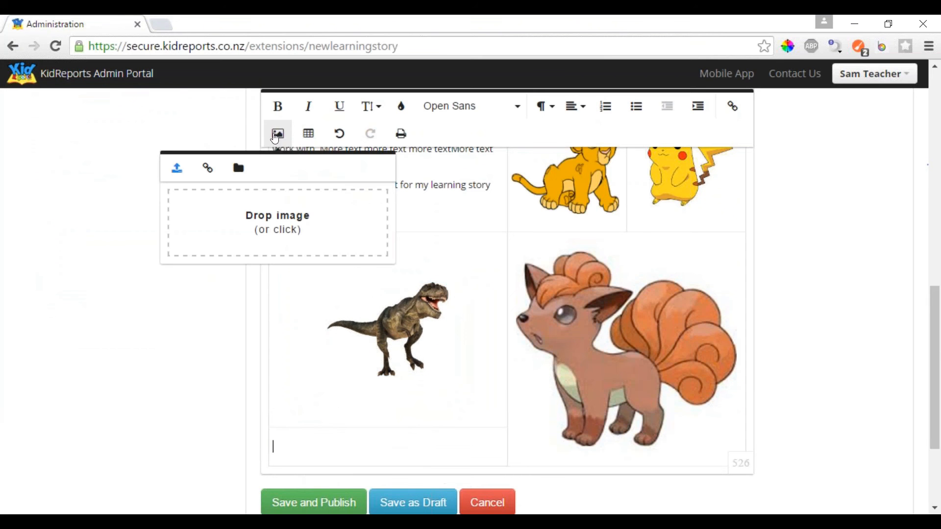
{"action": "left_click", "coordinate": [266, 210]}
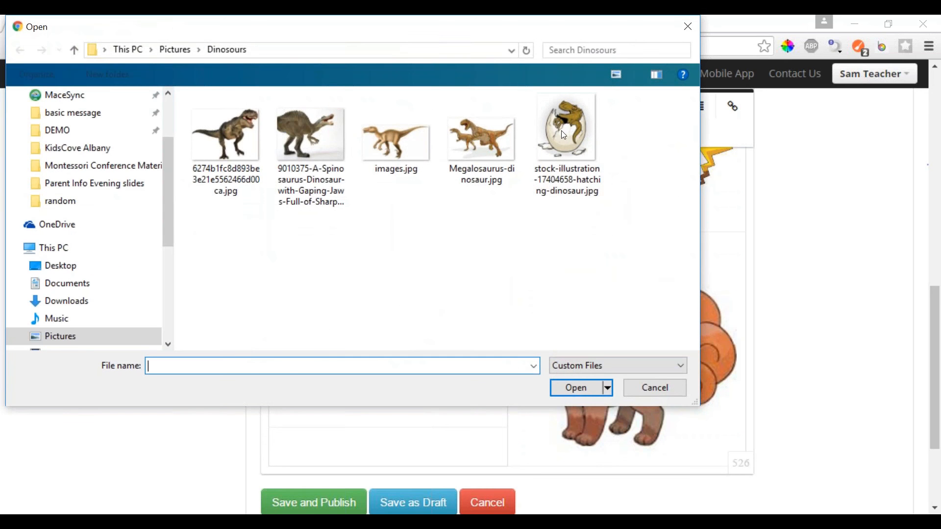
{"action": "left_click", "coordinate": [561, 132]}
{"action": "double_click", "coordinate": [562, 131]}
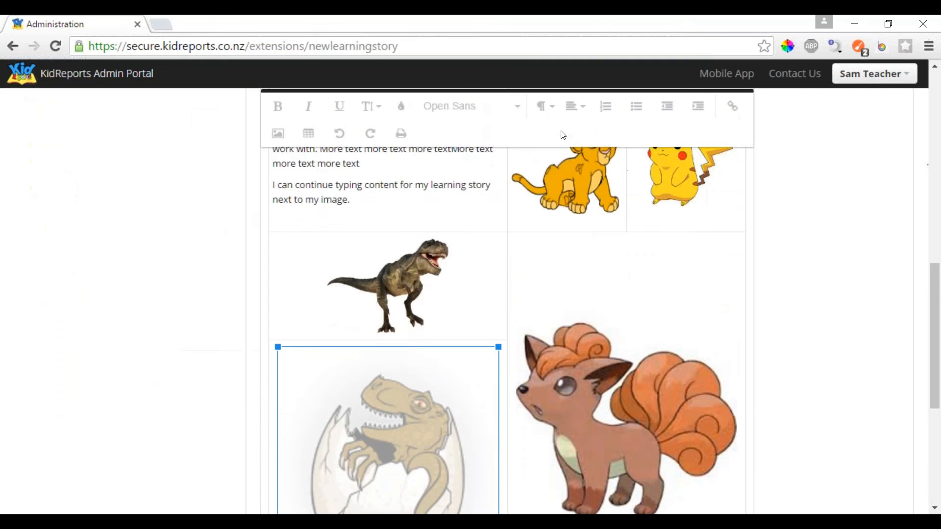
- Shrink the hatching dinosaur picture to about half the width of its cell, deselect it and review the table
{"action": "scroll", "coordinate": [421, 315], "scroll_direction": "down", "scroll_amount": 2}
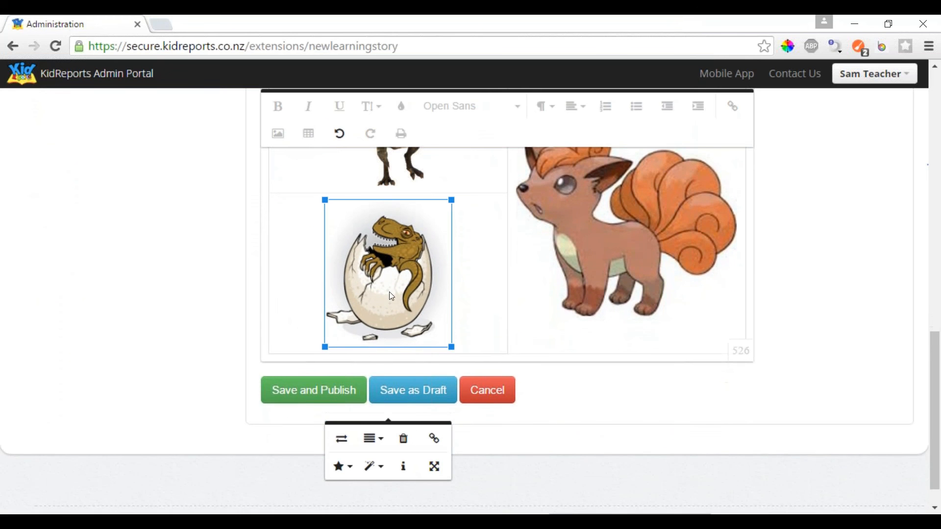
{"action": "left_click", "coordinate": [156, 241]}
{"action": "scroll", "coordinate": [199, 281], "scroll_direction": "up", "scroll_amount": 6}
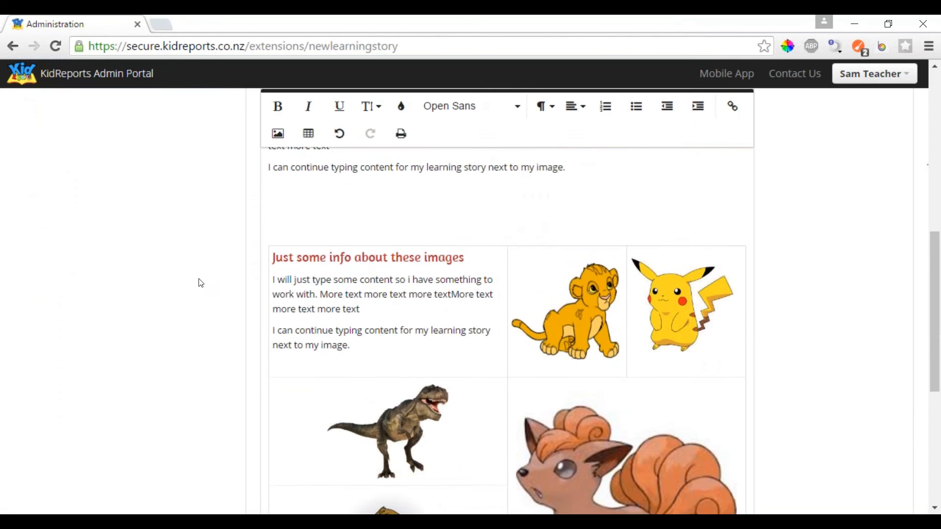
{"action": "scroll", "coordinate": [201, 283], "scroll_direction": "down", "scroll_amount": 2}
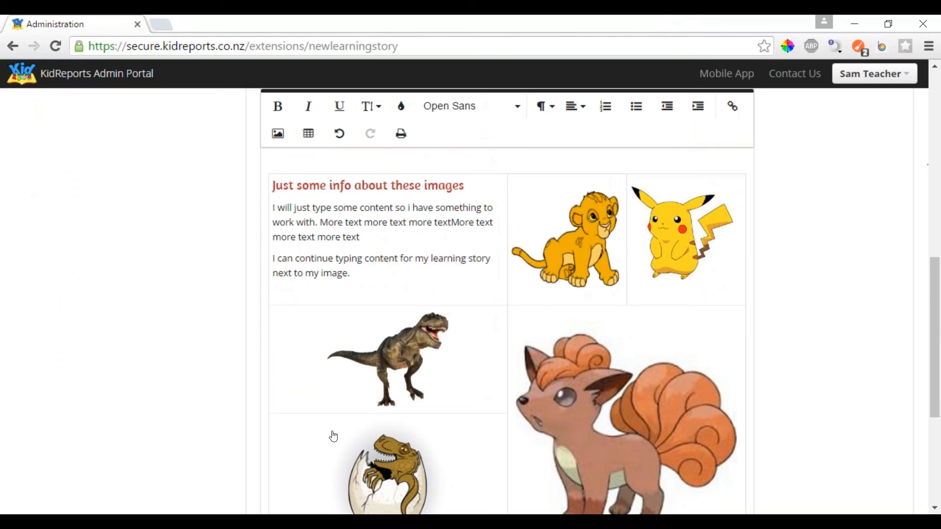
- Give the table cell containing the T. rex a teal background
{"action": "left_click", "coordinate": [291, 331]}
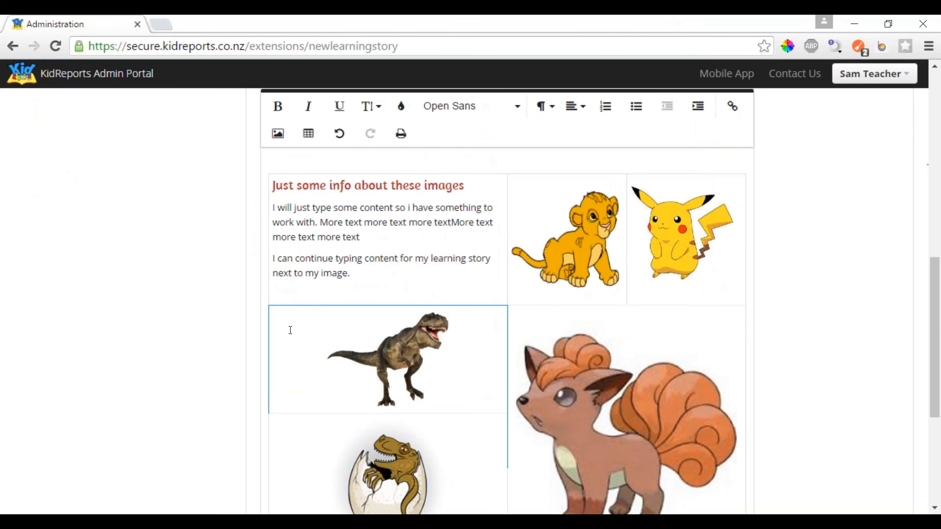
{"action": "scroll", "coordinate": [302, 318], "scroll_direction": "down", "scroll_amount": 2}
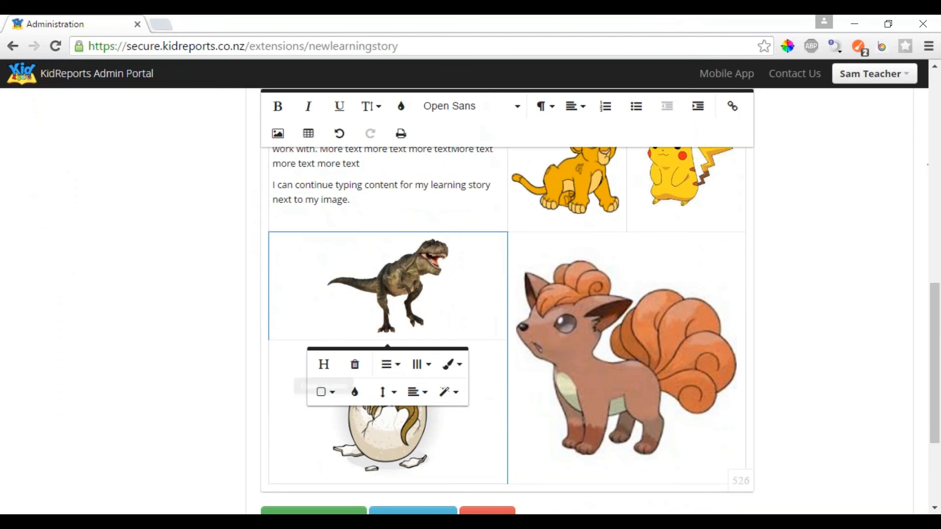
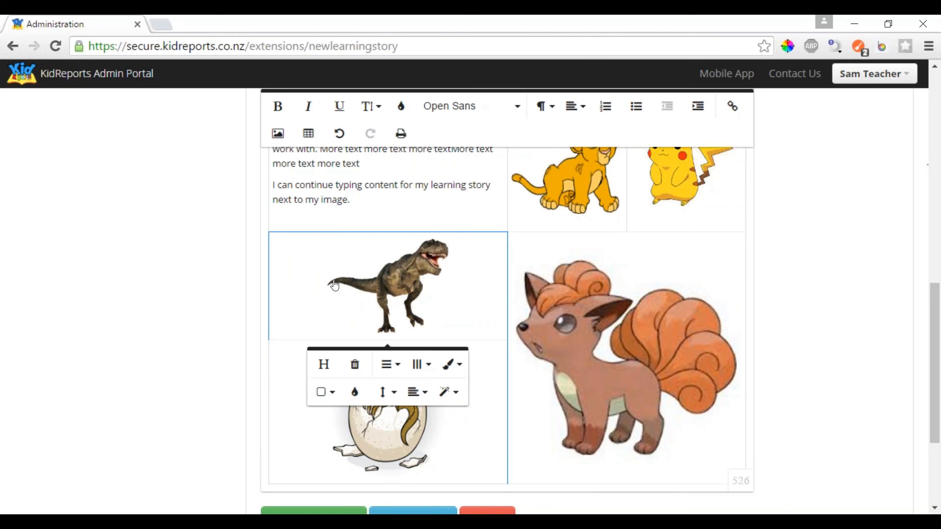
{"action": "scroll", "coordinate": [334, 284], "scroll_direction": "up", "scroll_amount": 2}
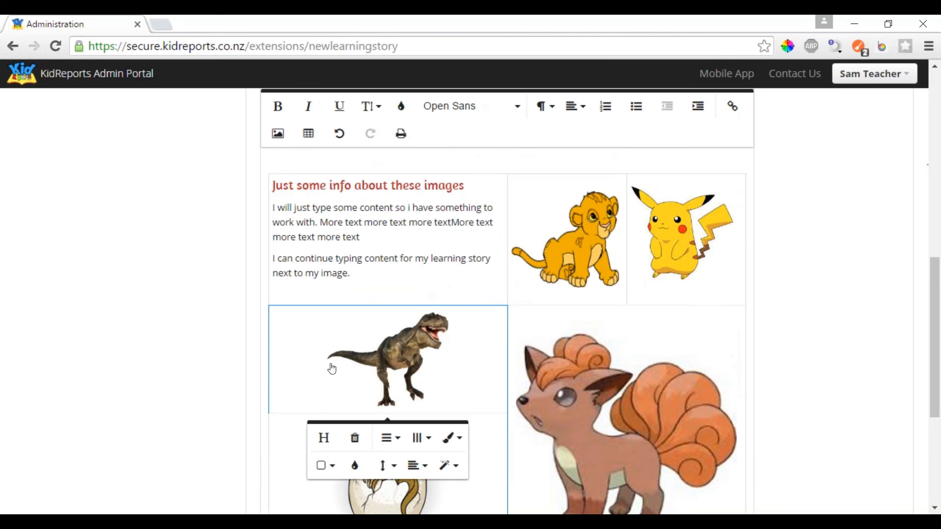
{"action": "left_click", "coordinate": [360, 468]}
{"action": "scroll", "coordinate": [364, 418], "scroll_direction": "down", "scroll_amount": 2}
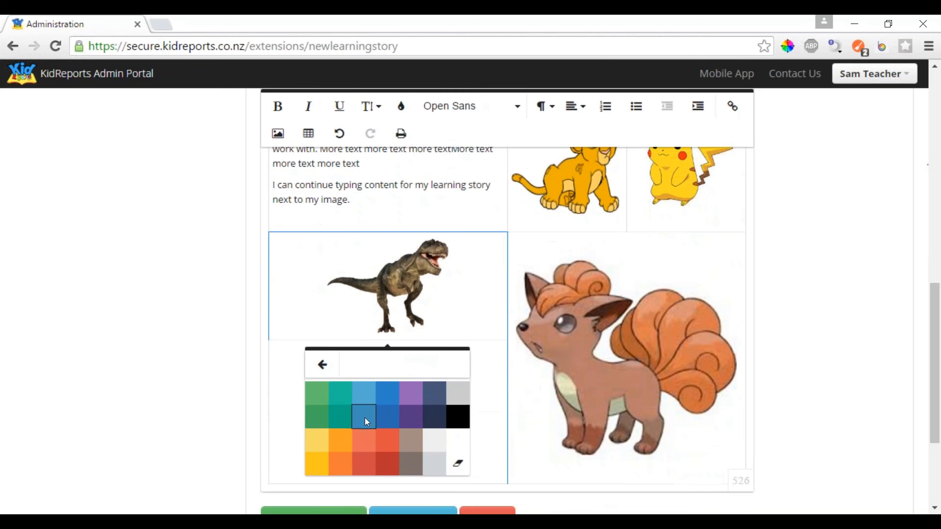
{"action": "left_click", "coordinate": [334, 395]}
- Give the table cell containing the hatching dinosaur a light blue background
{"action": "left_click", "coordinate": [283, 368]}
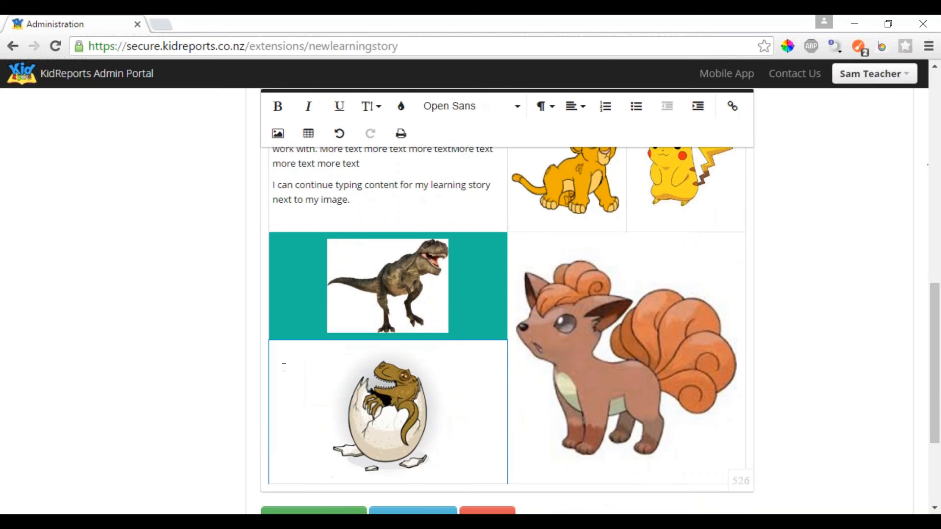
{"action": "scroll", "coordinate": [363, 441], "scroll_direction": "down", "scroll_amount": 2}
{"action": "left_click", "coordinate": [358, 464]}
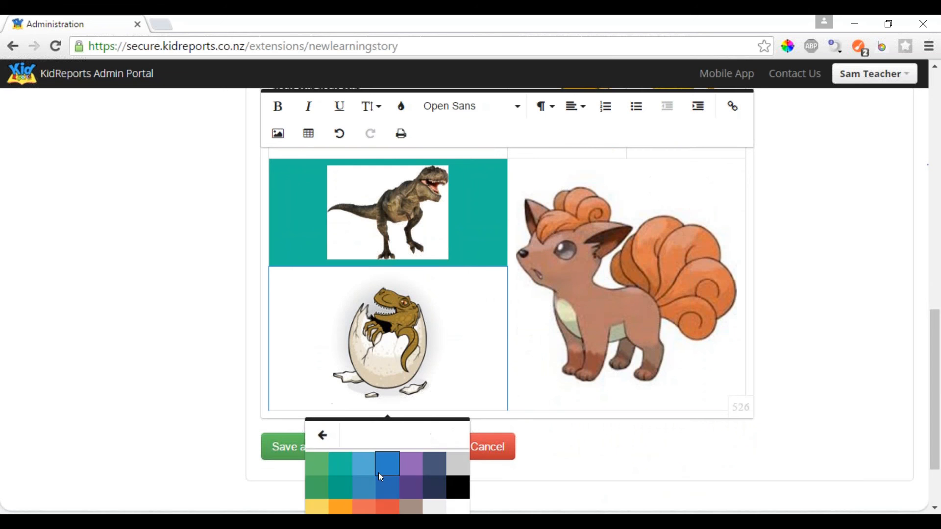
{"action": "left_click", "coordinate": [369, 463]}
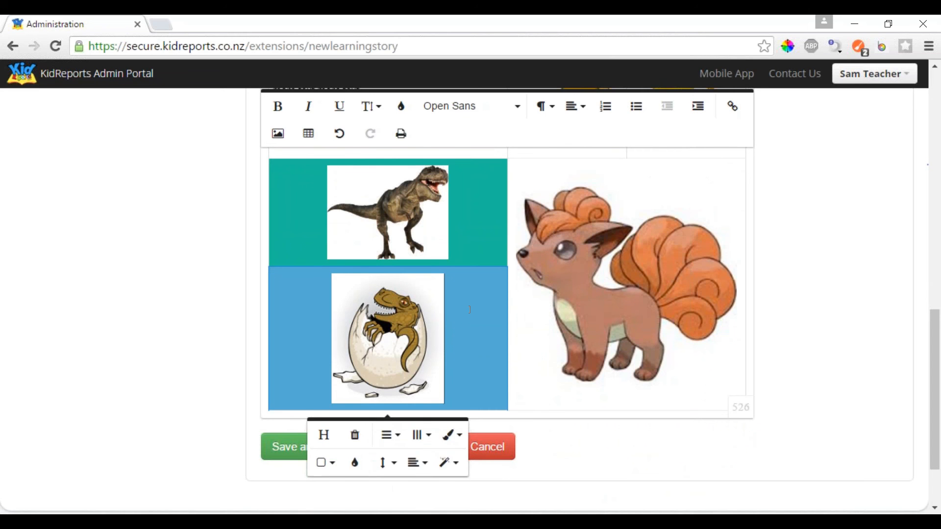
- Look through the options for inserting and deleting table rows and columns without applying any
{"action": "scroll", "coordinate": [487, 302], "scroll_direction": "up", "scroll_amount": 2}
{"action": "scroll", "coordinate": [486, 303], "scroll_direction": "down", "scroll_amount": 2}
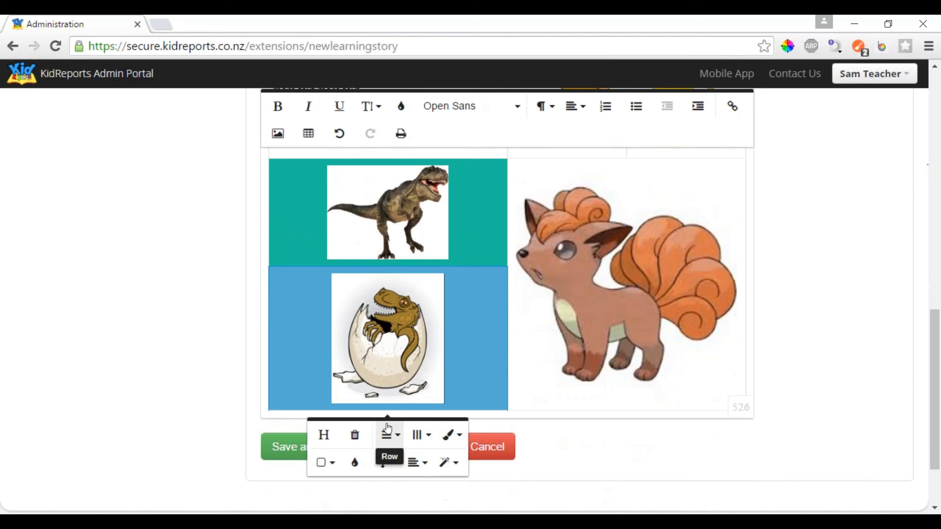
{"action": "left_click", "coordinate": [390, 435]}
{"action": "scroll", "coordinate": [389, 438], "scroll_direction": "down", "scroll_amount": 2}
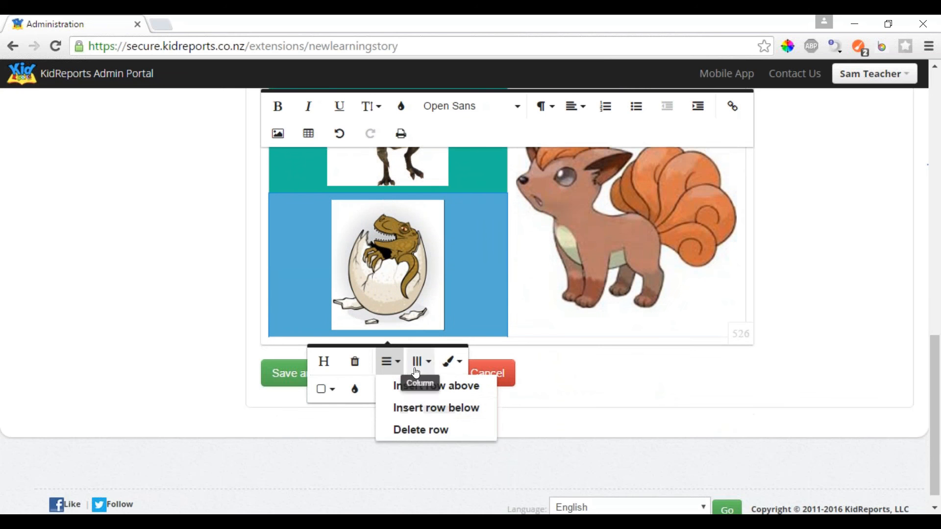
{"action": "left_click", "coordinate": [390, 362]}
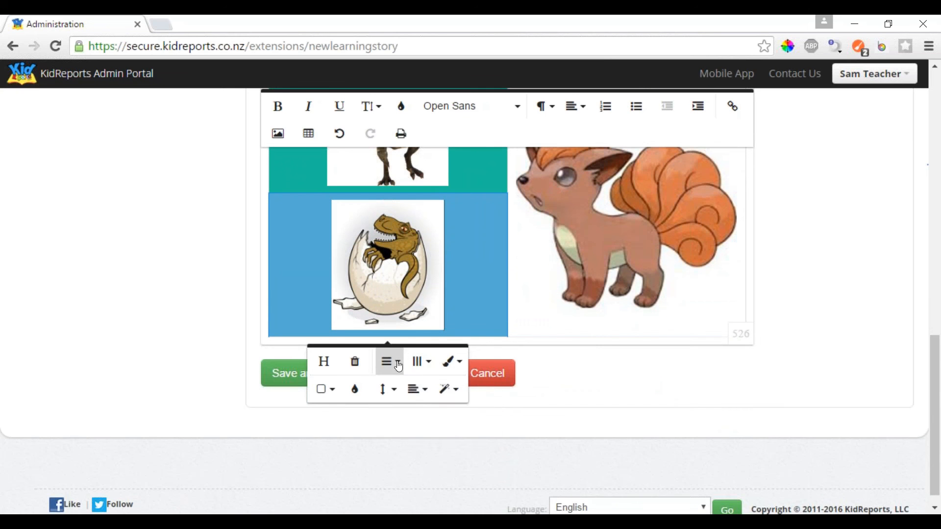
{"action": "left_click", "coordinate": [421, 362]}
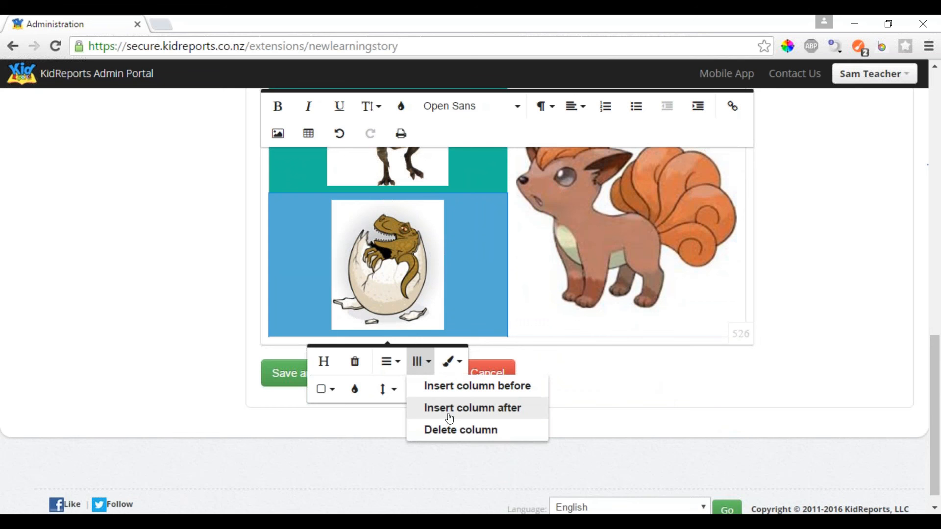
{"action": "left_click", "coordinate": [420, 361]}
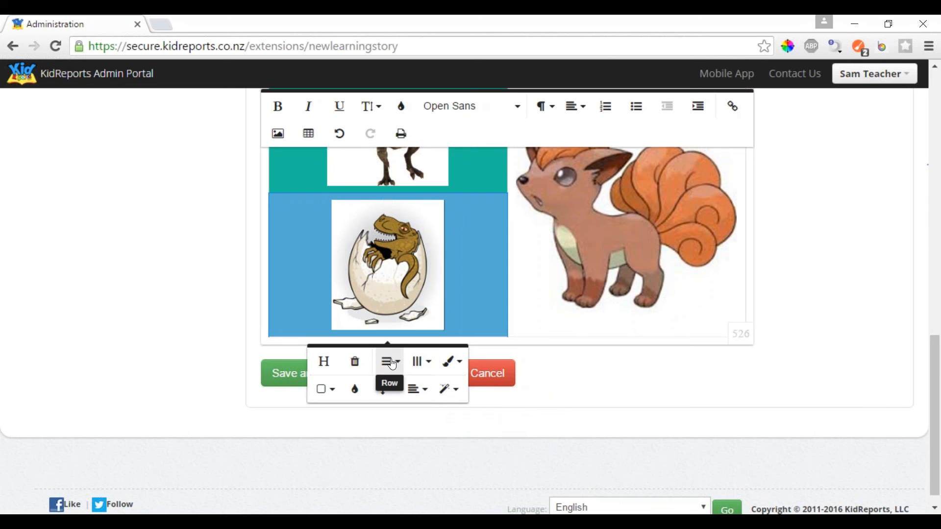
{"action": "left_click", "coordinate": [392, 362]}
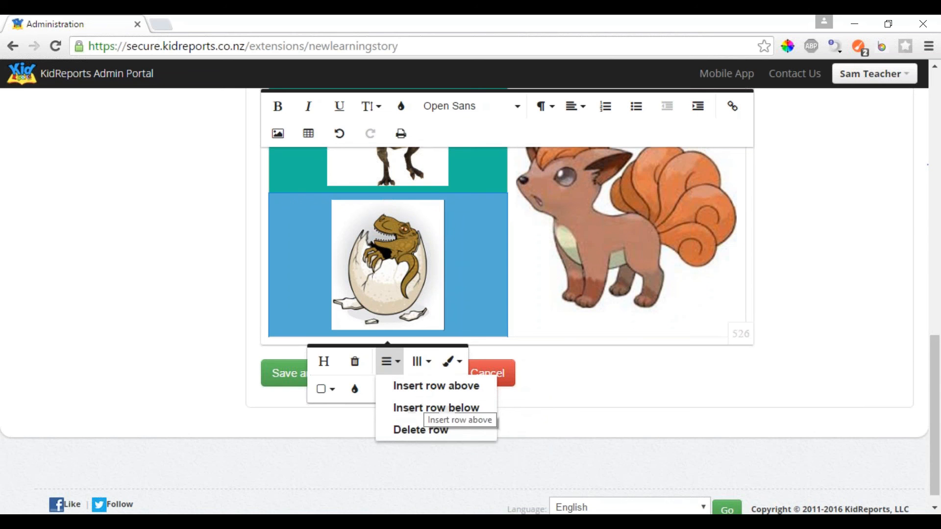
{"action": "left_click", "coordinate": [456, 238]}
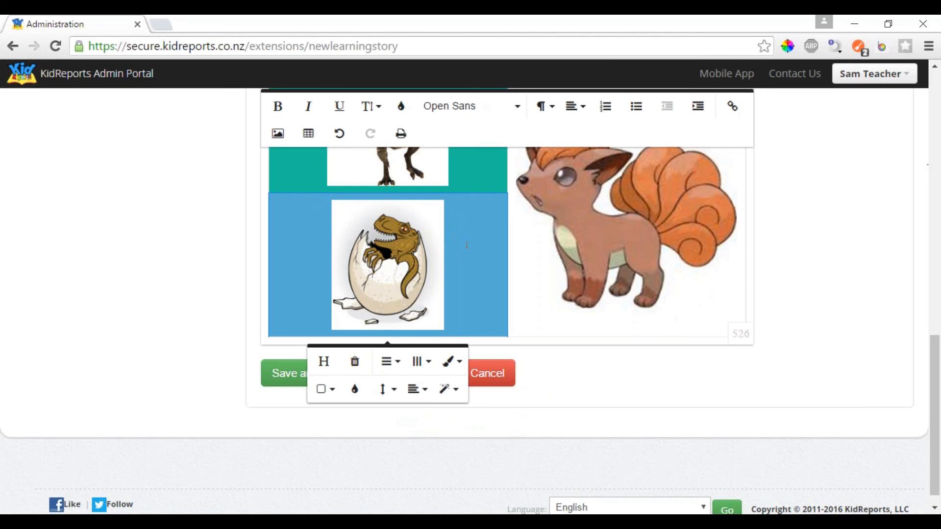
- Apply the Dashed Borders style to the table
{"action": "scroll", "coordinate": [460, 282], "scroll_direction": "up", "scroll_amount": 2}
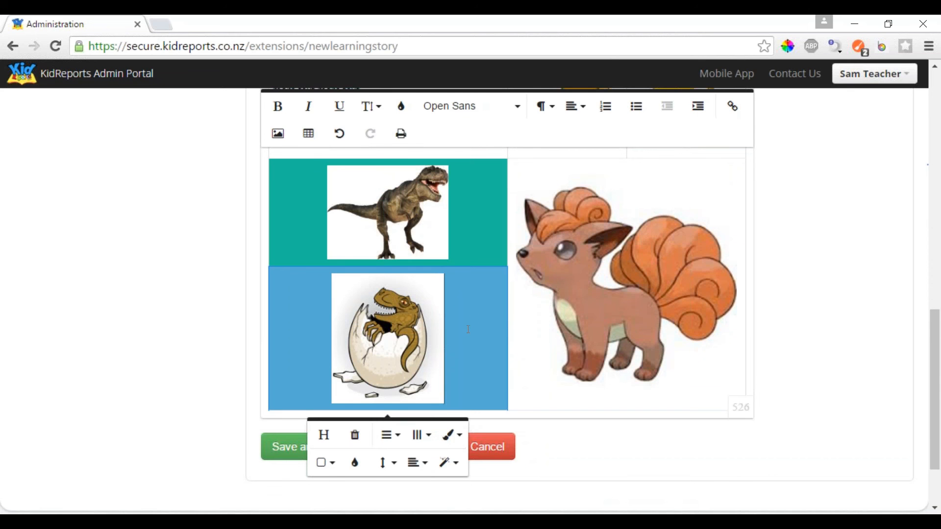
{"action": "scroll", "coordinate": [472, 290], "scroll_direction": "down", "scroll_amount": 2}
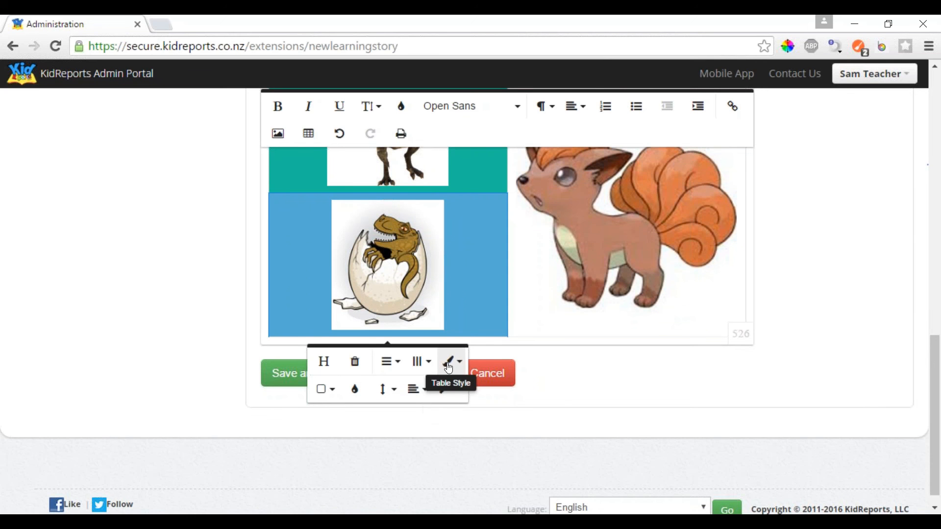
{"action": "left_click", "coordinate": [450, 363]}
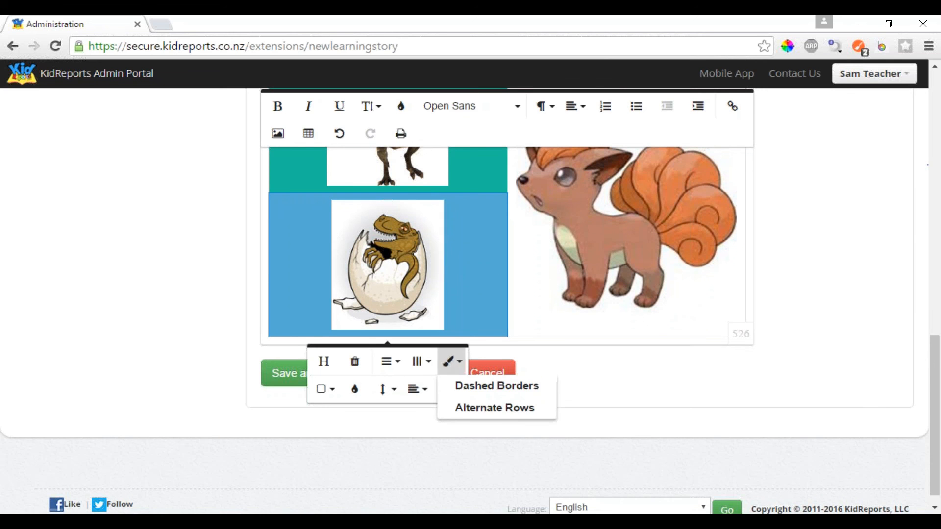
{"action": "left_click", "coordinate": [481, 387]}
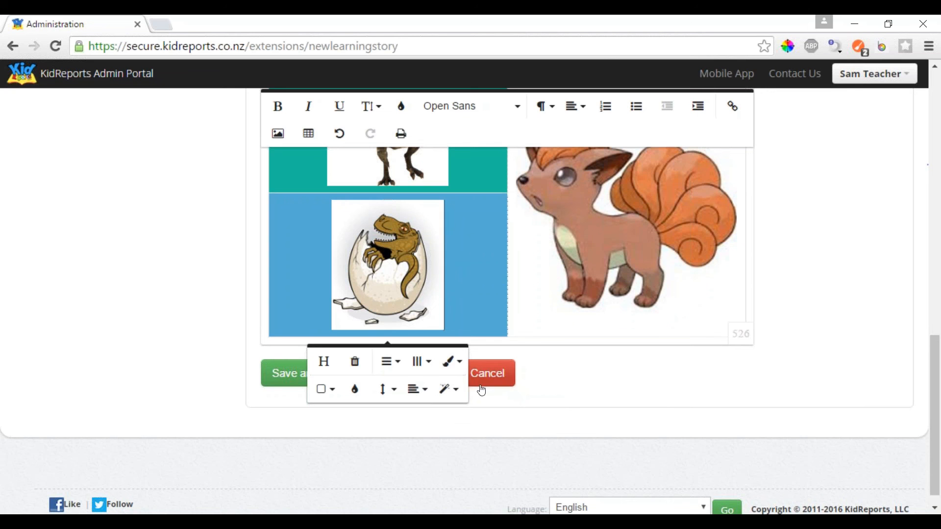
- Apply the Alternate Rows style to the table
{"action": "left_click", "coordinate": [492, 265]}
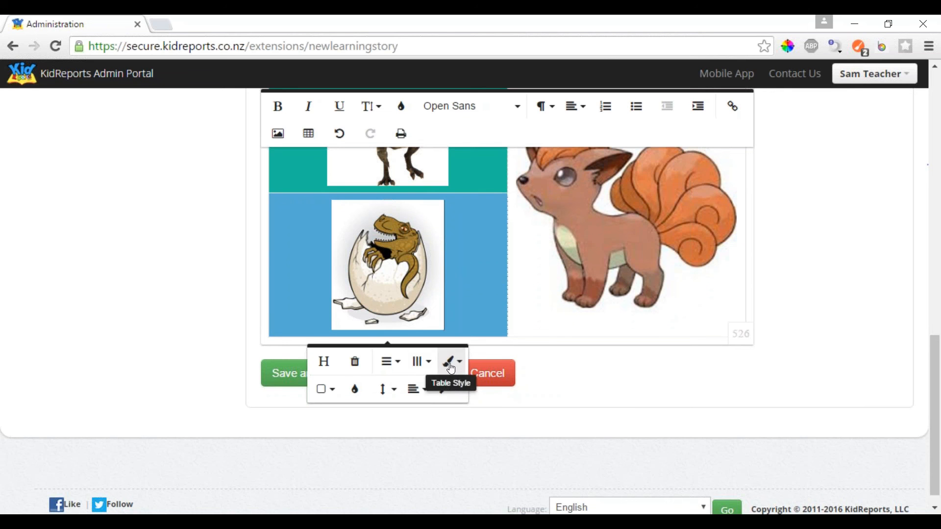
{"action": "left_click", "coordinate": [449, 363]}
{"action": "left_click", "coordinate": [486, 409]}
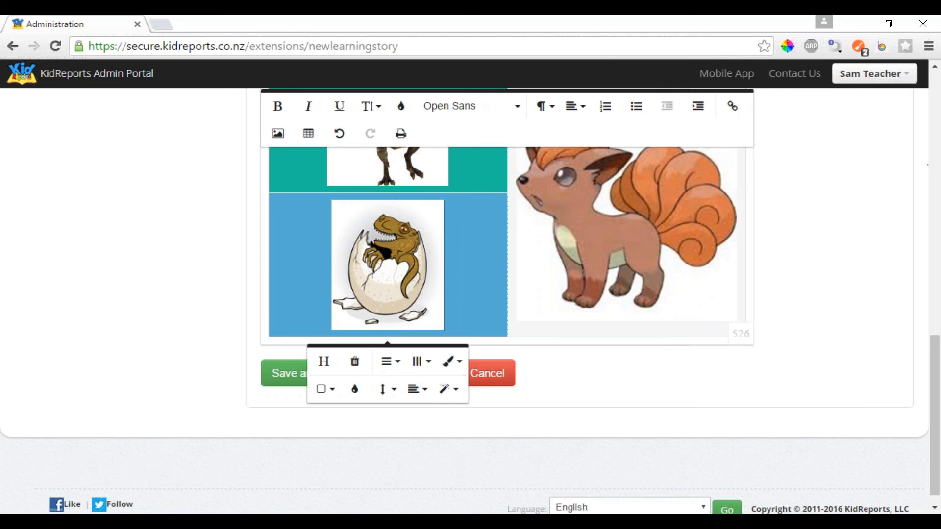
- Remove the Dashed Borders style from the table
{"action": "scroll", "coordinate": [487, 381], "scroll_direction": "up", "scroll_amount": 2}
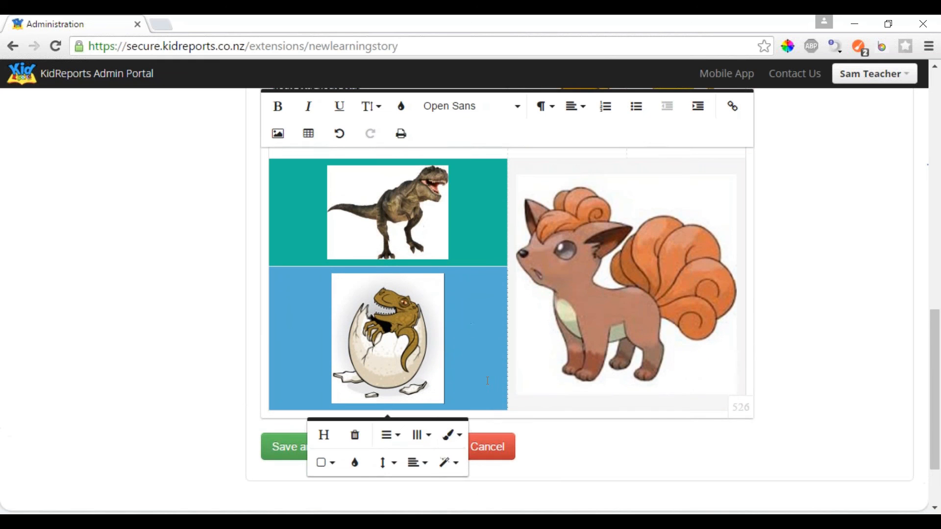
{"action": "left_click", "coordinate": [449, 434]}
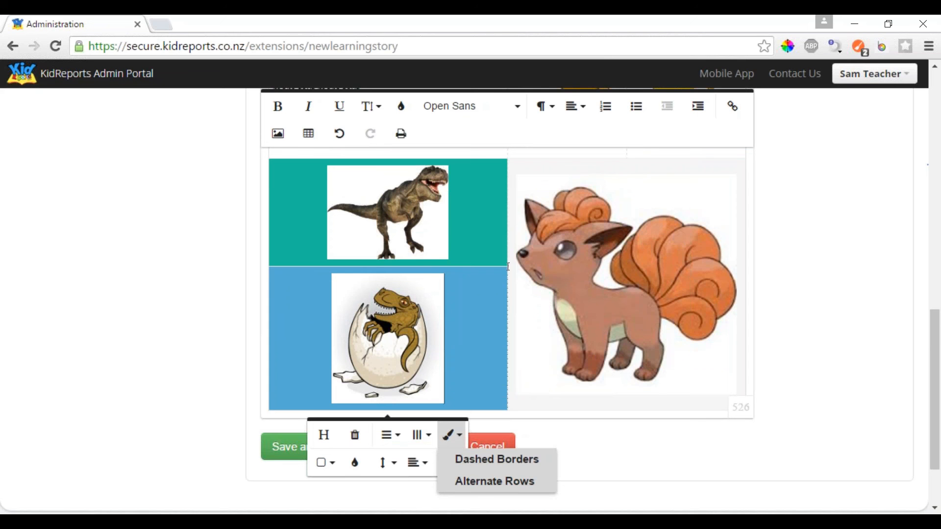
{"action": "left_click", "coordinate": [474, 463]}
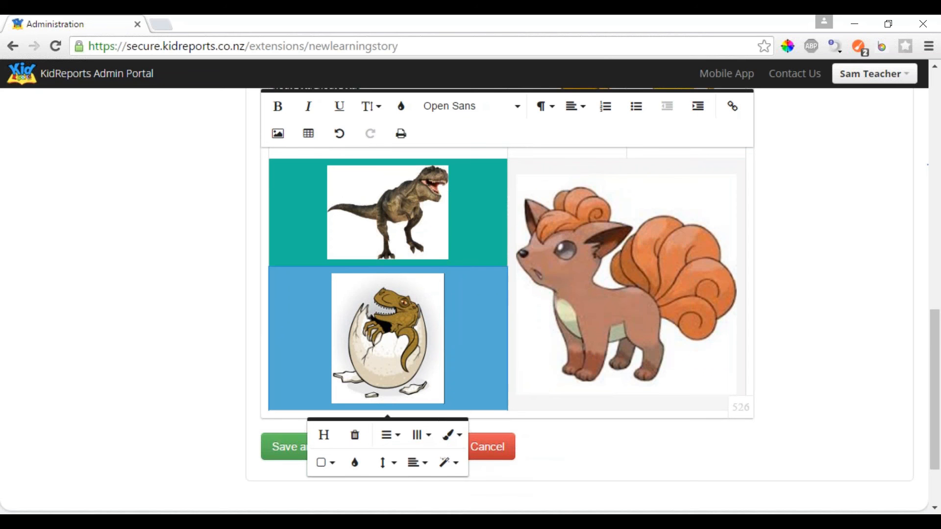
- Review the table's style options and examine the alternate-row shading around the fox picture
{"action": "left_click", "coordinate": [457, 444]}
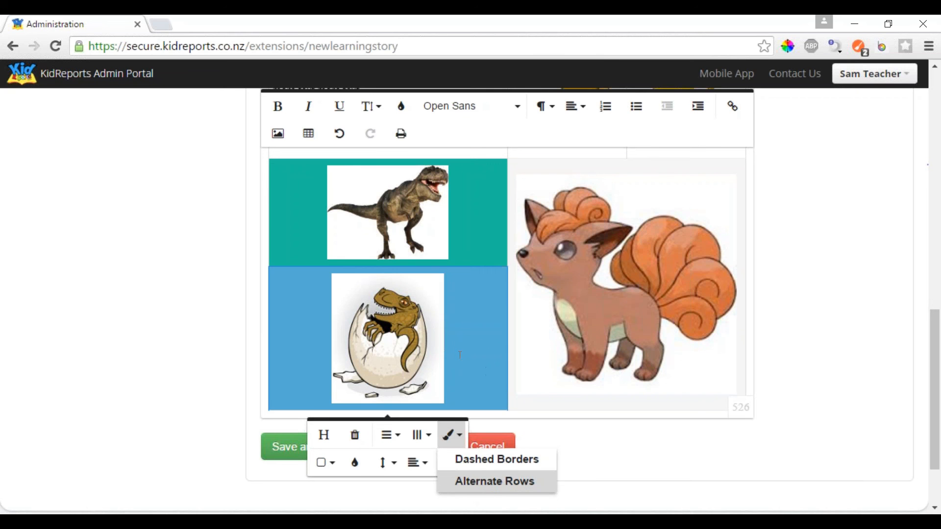
{"action": "scroll", "coordinate": [456, 326], "scroll_direction": "up", "scroll_amount": 5}
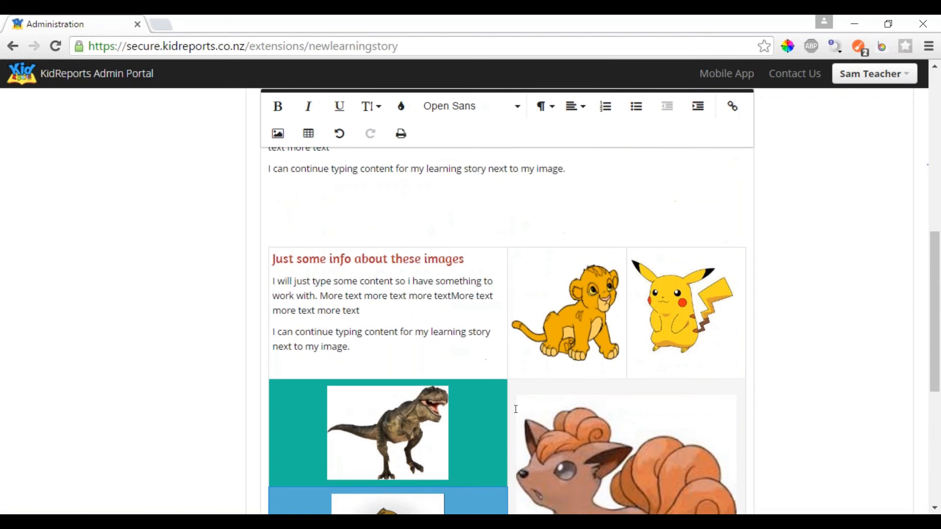
{"action": "left_click", "coordinate": [528, 393]}
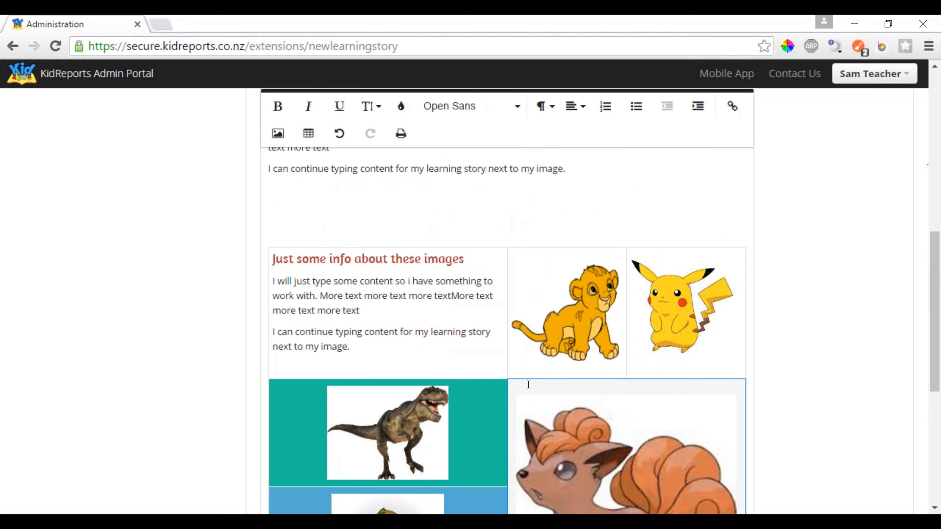
{"action": "scroll", "coordinate": [417, 346], "scroll_direction": "down", "scroll_amount": 3}
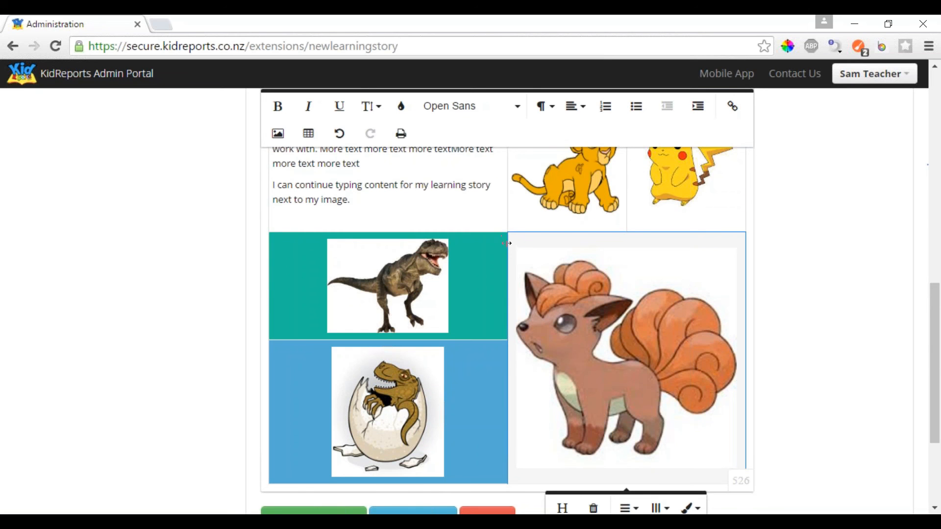
- Set the vertical alignment of the blue table cell with the hatching dinosaur to Top
{"action": "left_click", "coordinate": [452, 378]}
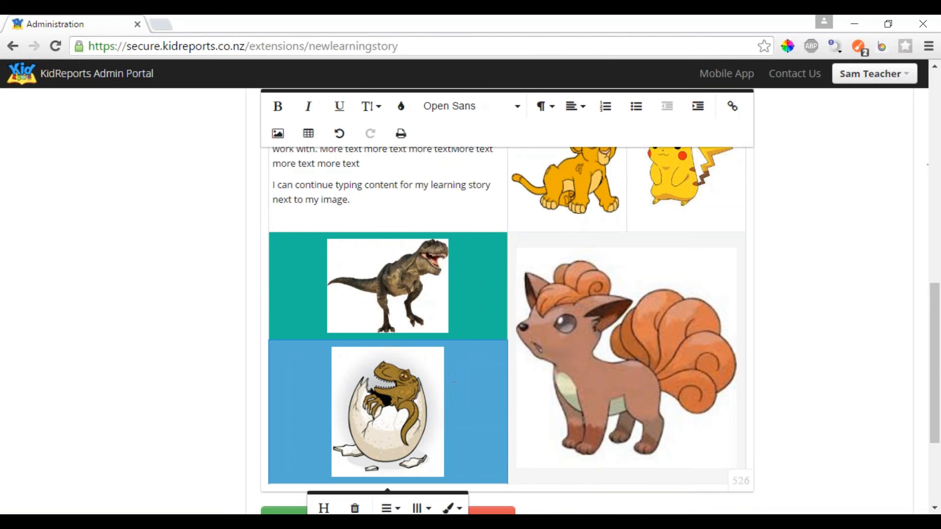
{"action": "scroll", "coordinate": [452, 378], "scroll_direction": "down", "scroll_amount": 2}
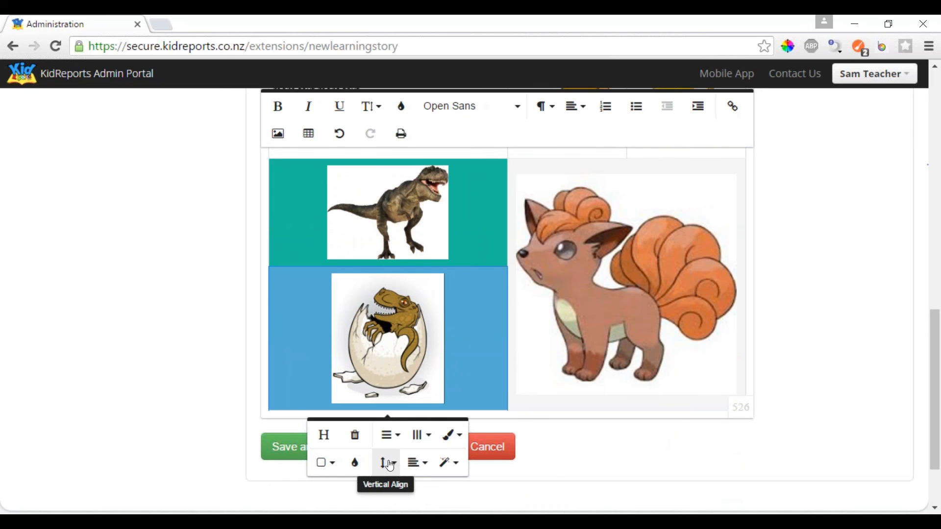
{"action": "left_click", "coordinate": [403, 319]}
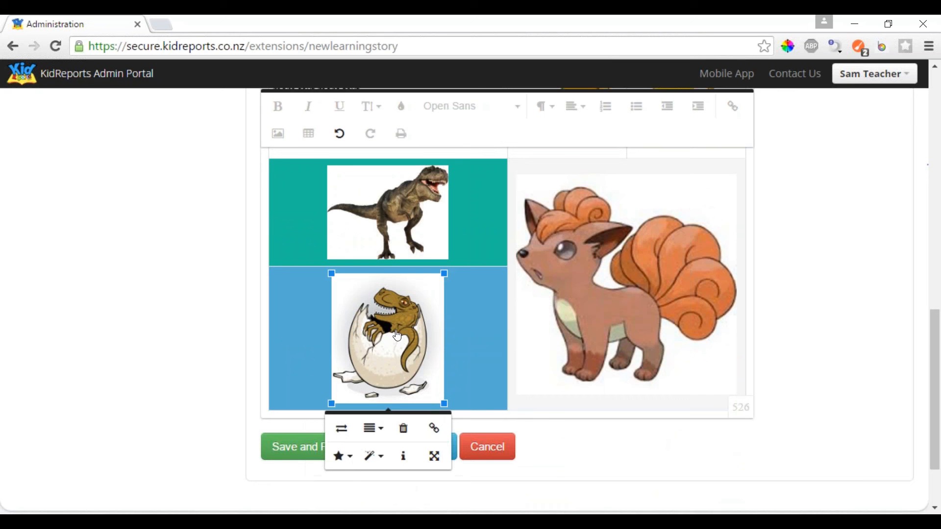
{"action": "left_click", "coordinate": [484, 356]}
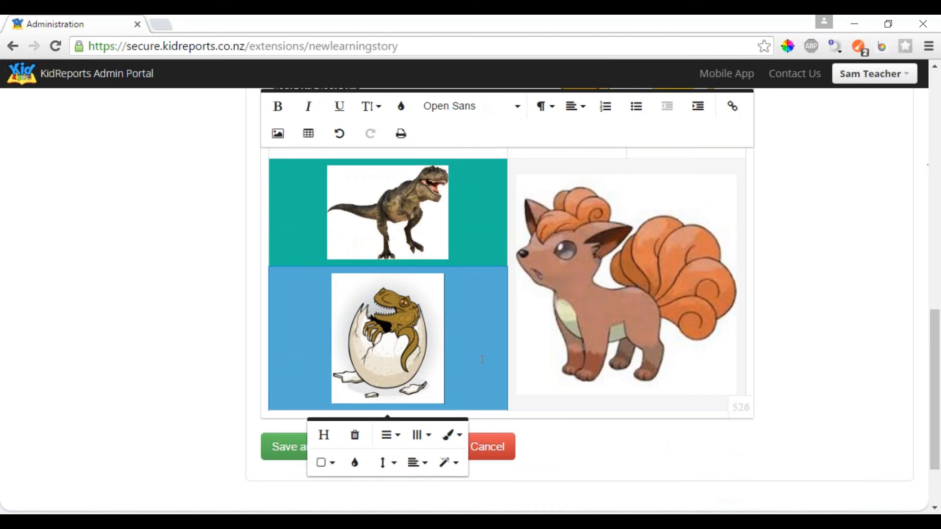
{"action": "left_click", "coordinate": [387, 463]}
{"action": "scroll", "coordinate": [387, 464], "scroll_direction": "down", "scroll_amount": 2}
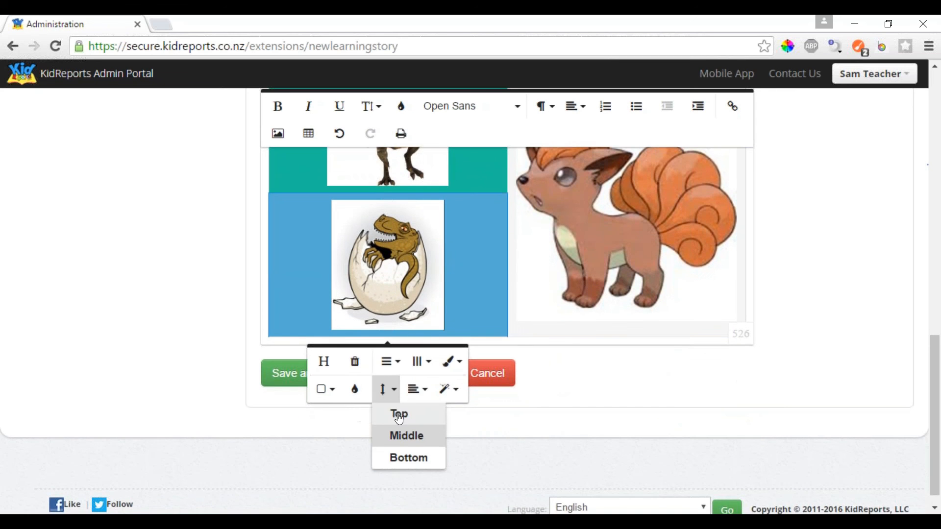
{"action": "left_click", "coordinate": [392, 414]}
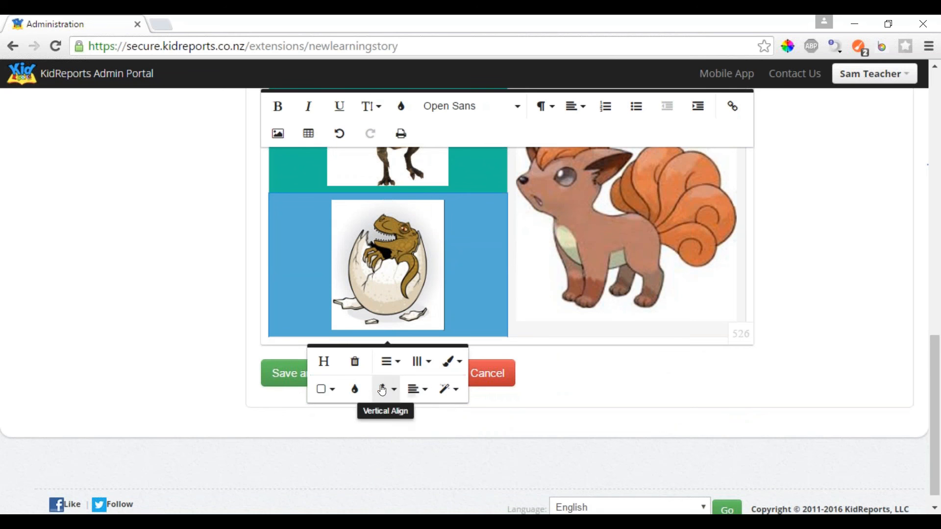
- Review the table layout and examine the horizontal alignment options for the hatching dinosaur's cell
{"action": "scroll", "coordinate": [473, 286], "scroll_direction": "up", "scroll_amount": 4}
{"action": "scroll", "coordinate": [471, 283], "scroll_direction": "up", "scroll_amount": 3}
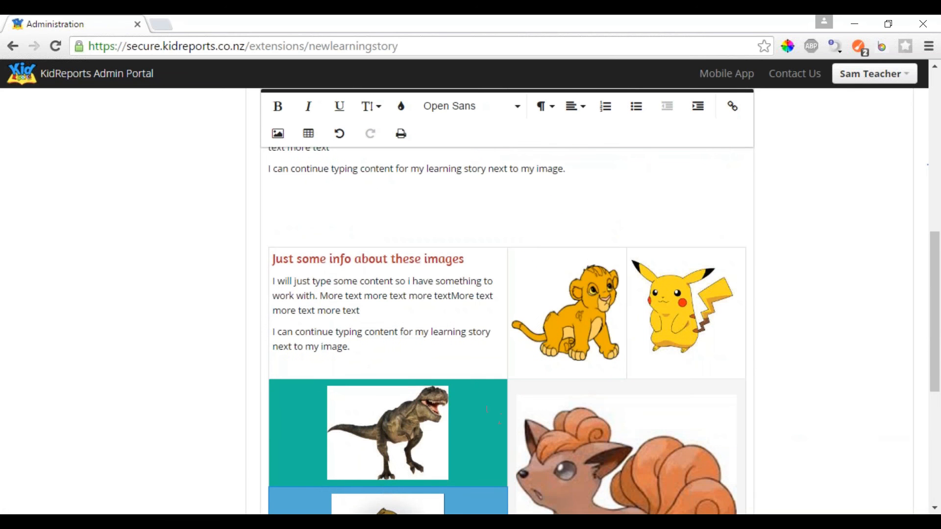
{"action": "scroll", "coordinate": [487, 410], "scroll_direction": "down", "scroll_amount": 5}
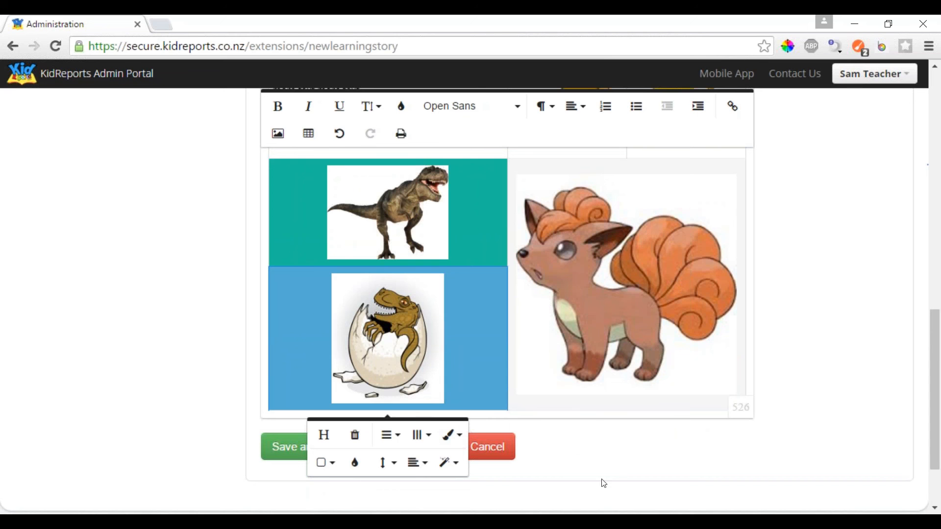
{"action": "left_click", "coordinate": [415, 463]}
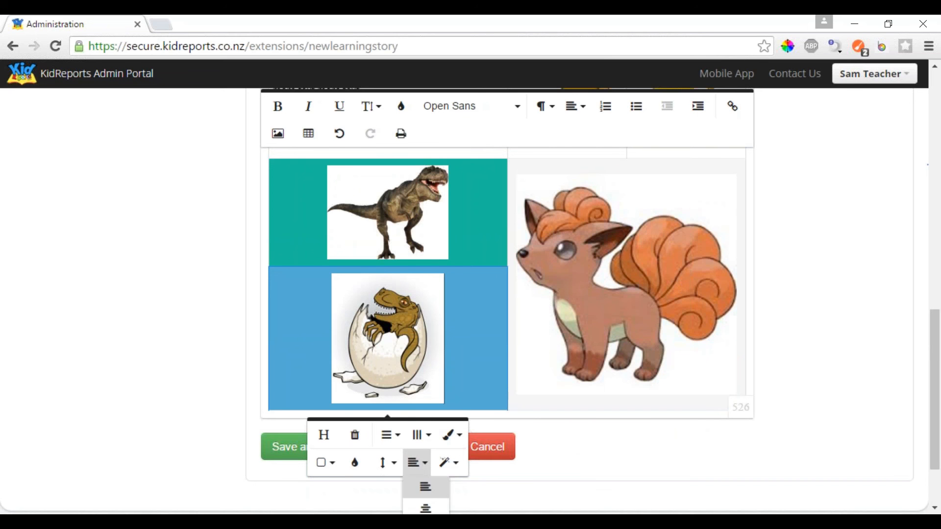
{"action": "scroll", "coordinate": [422, 479], "scroll_direction": "down", "scroll_amount": 3}
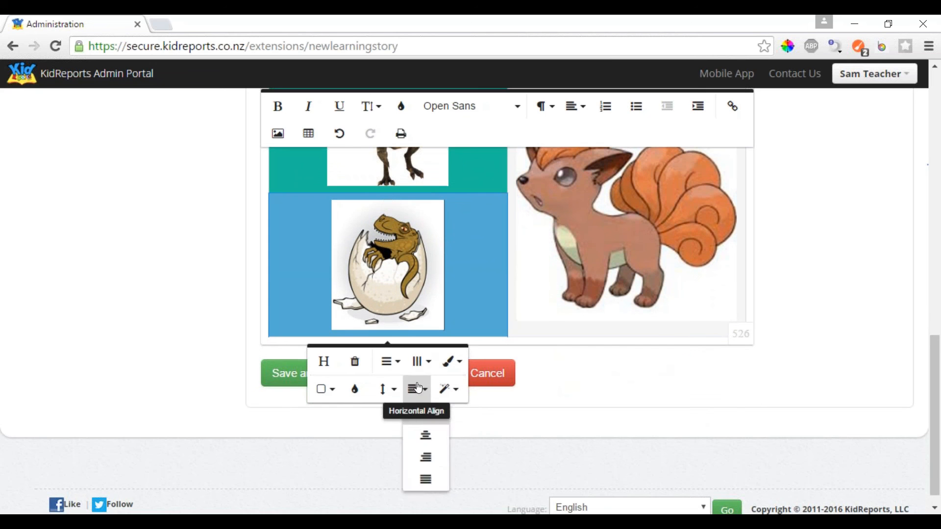
{"action": "left_click", "coordinate": [417, 389]}
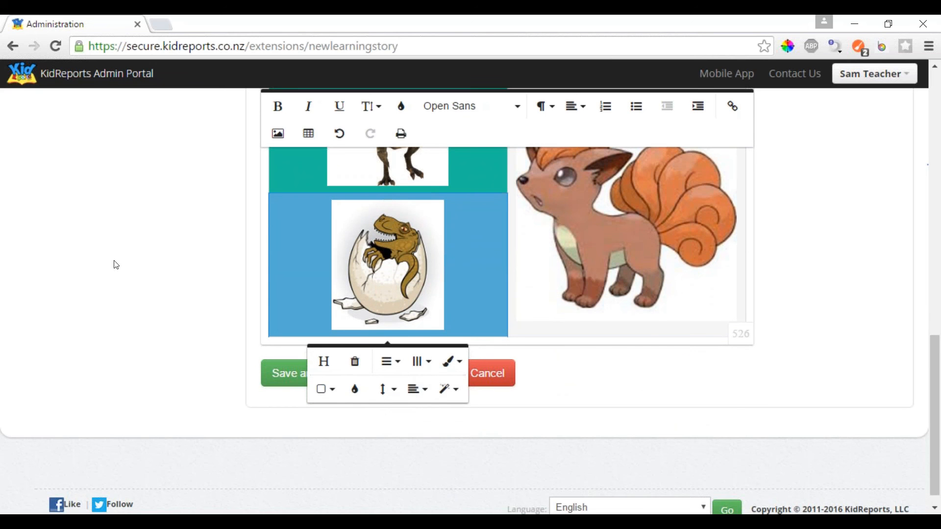
{"action": "left_click", "coordinate": [146, 264]}
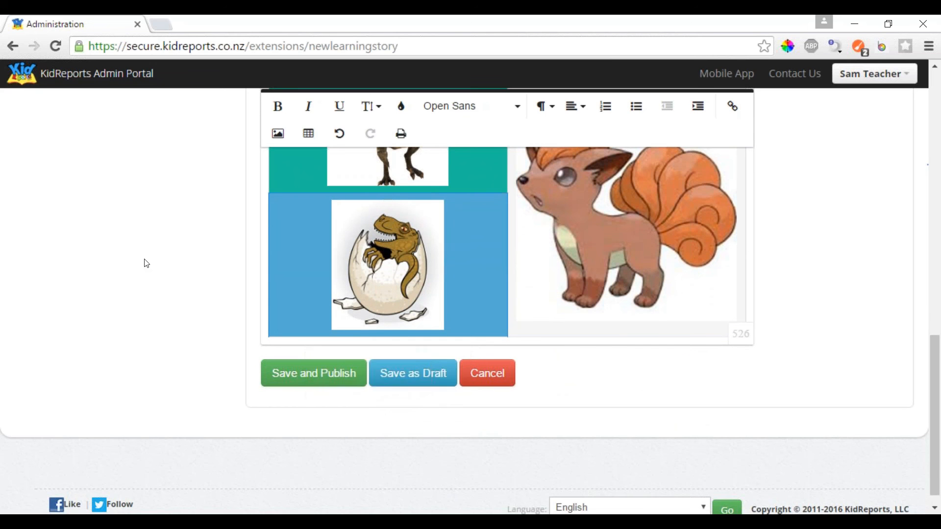
- Delete the extra blank lines between the paragraph text and the table
{"action": "scroll", "coordinate": [181, 305], "scroll_direction": "up", "scroll_amount": 7}
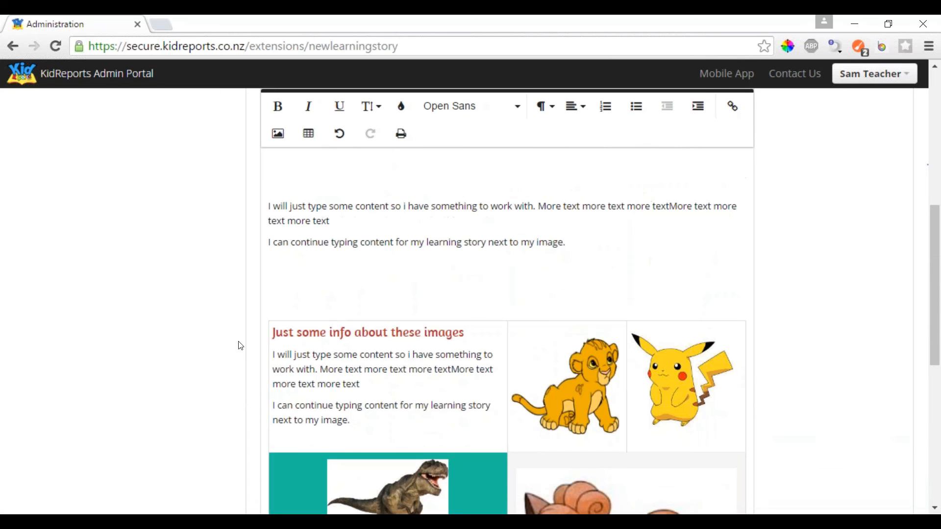
{"action": "left_click", "coordinate": [298, 293]}
{"action": "key", "text": "BackSpace"}
{"action": "key", "text": "BackSpace"}
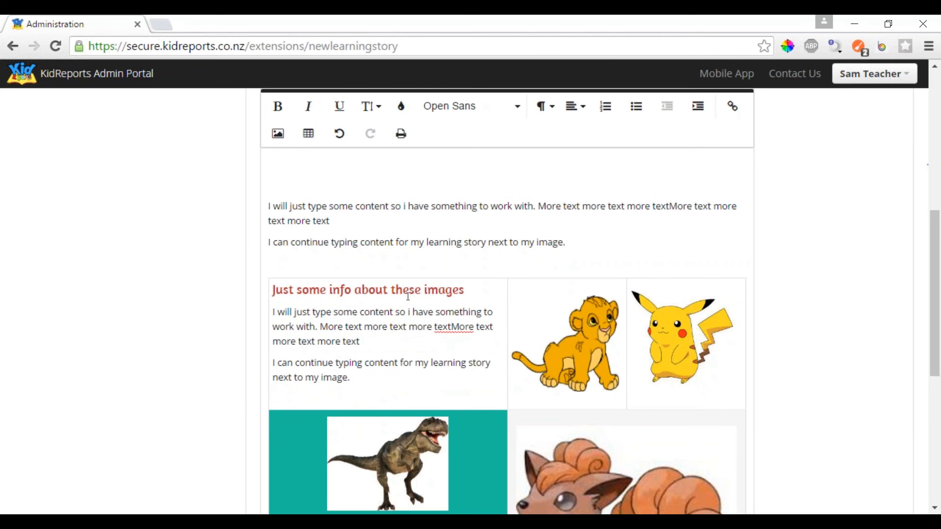
- Change the two paragraphs below the table's red heading to the Architects Daughter font in light purple
{"action": "left_click_drag", "start_coordinate": [351, 380], "coordinate": [316, 262]}
{"action": "scroll", "coordinate": [345, 171], "scroll_direction": "up", "scroll_amount": 3}
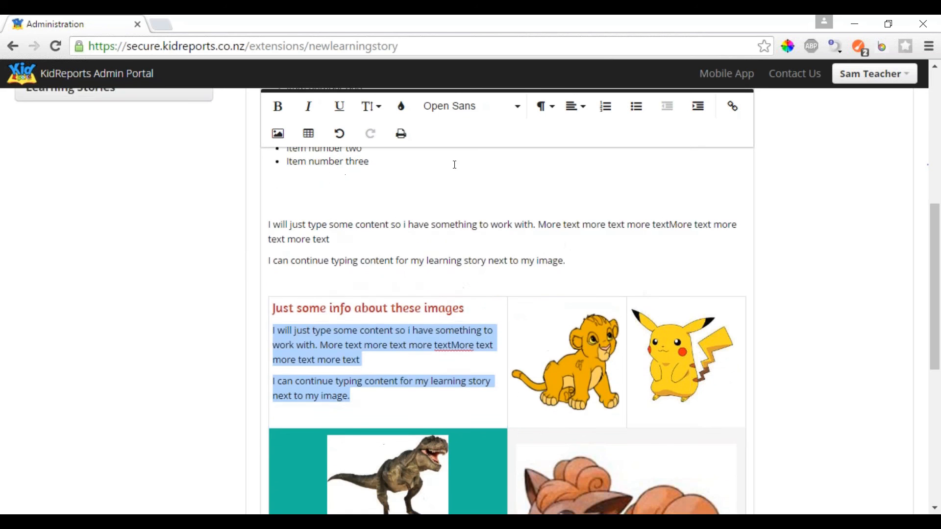
{"action": "left_click", "coordinate": [470, 106]}
{"action": "left_click", "coordinate": [479, 263]}
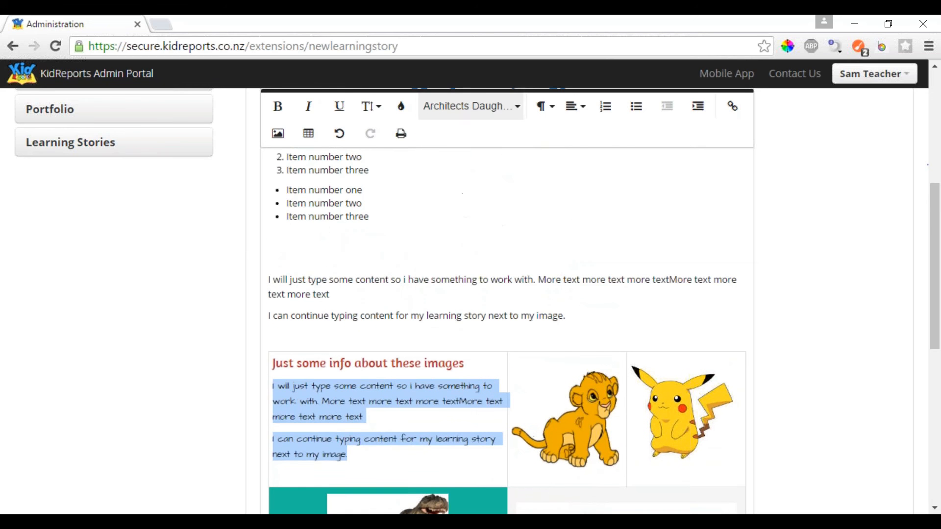
{"action": "left_click", "coordinate": [401, 106]}
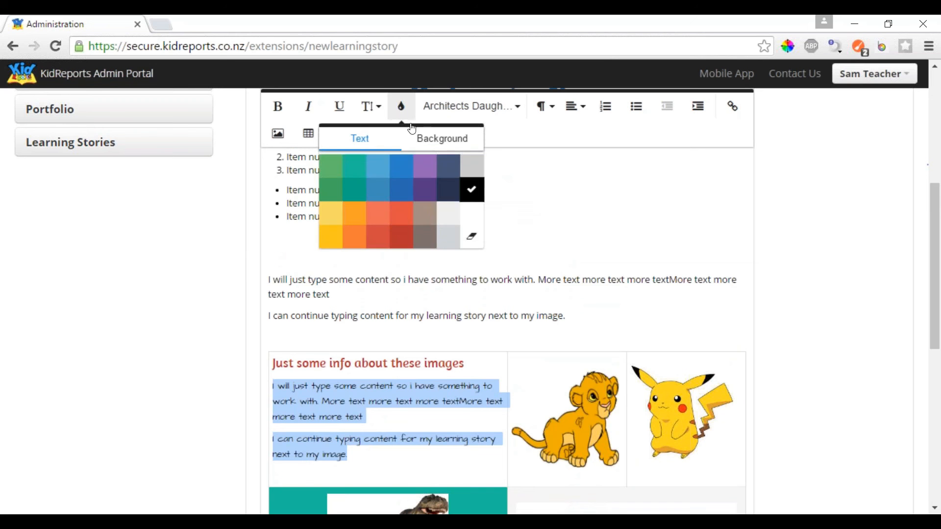
{"action": "left_click", "coordinate": [425, 167]}
{"action": "left_click", "coordinate": [369, 454]}
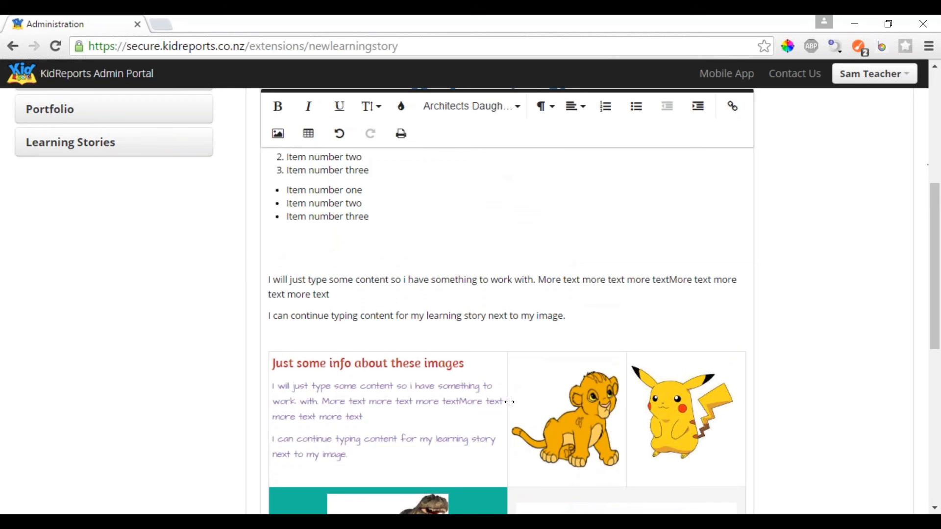
- Widen the text column slightly and shift the lion–Pikachu border to widen the lion's column
{"action": "left_click_drag", "start_coordinate": [507, 400], "coordinate": [523, 397]}
{"action": "scroll", "coordinate": [525, 389], "scroll_direction": "down", "scroll_amount": 3}
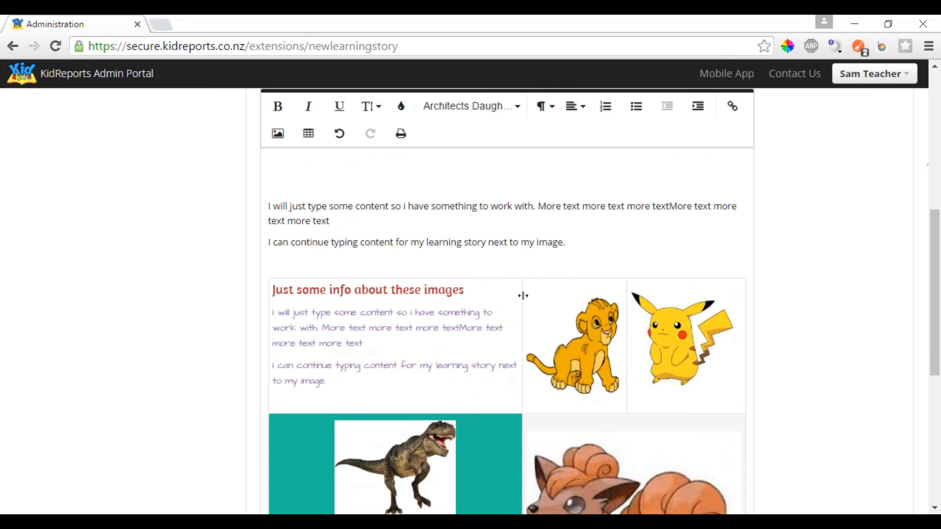
{"action": "mouse_move", "coordinate": [522, 296]}
{"action": "left_mouse_down"}
{"action": "mouse_move", "coordinate": [498, 303]}
{"action": "mouse_move", "coordinate": [516, 305]}
{"action": "left_mouse_up"}
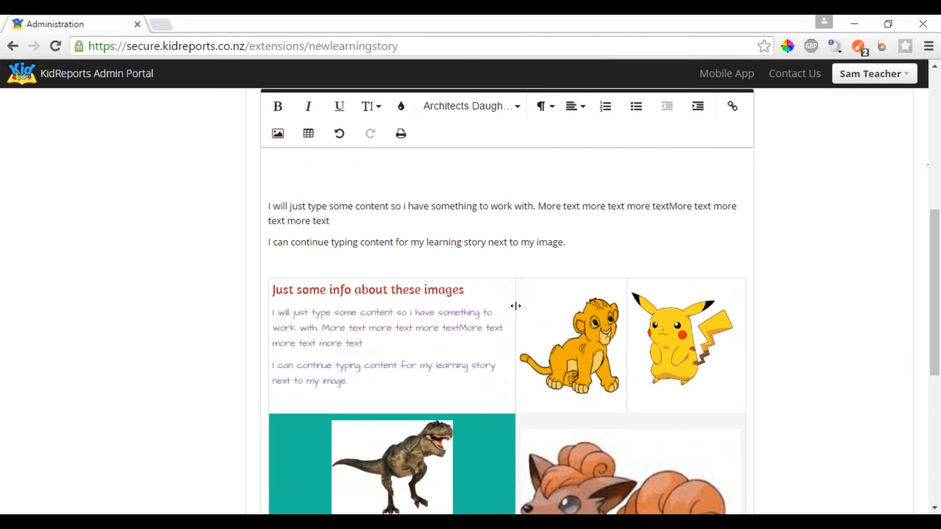
{"action": "left_click_drag", "start_coordinate": [629, 316], "coordinate": [654, 393]}
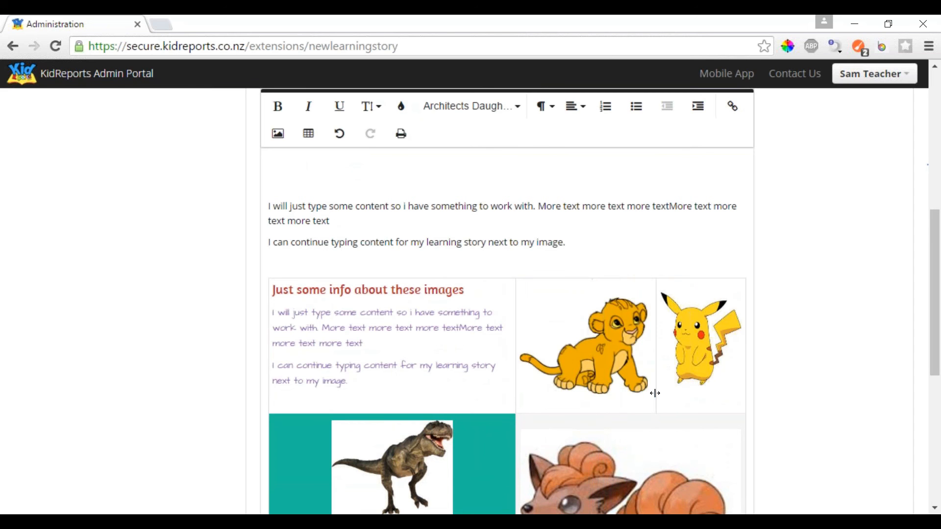
{"action": "left_click_drag", "start_coordinate": [653, 355], "coordinate": [643, 357]}
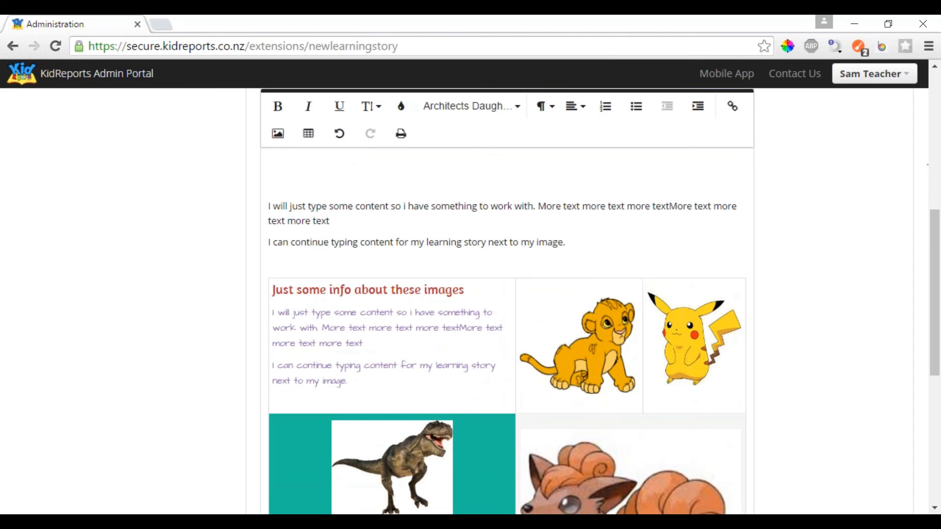
{"action": "mouse_move", "coordinate": [643, 263]}
- Widen the text column to about two thirds of the table and narrow the Pikachu column
{"action": "left_click", "coordinate": [557, 409]}
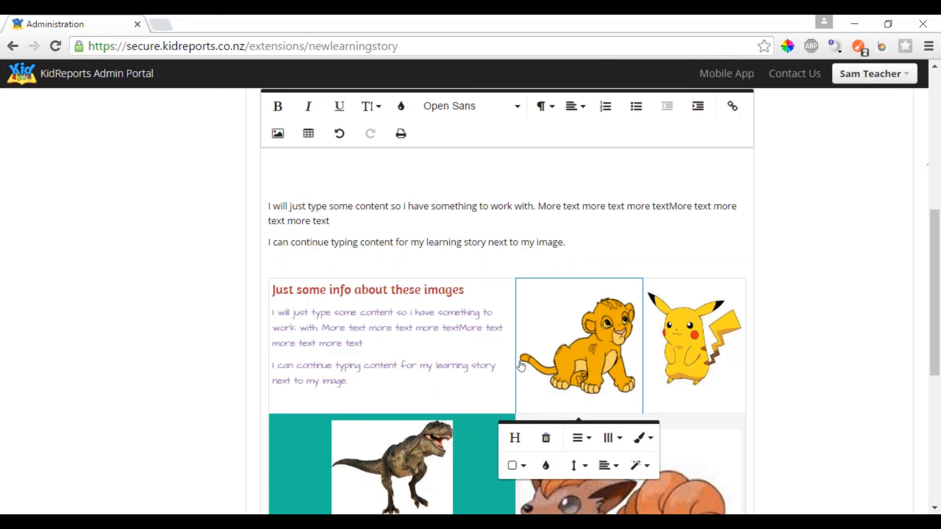
{"action": "mouse_move", "coordinate": [517, 365]}
{"action": "left_mouse_down"}
{"action": "mouse_move", "coordinate": [548, 363]}
{"action": "mouse_move", "coordinate": [501, 362]}
{"action": "left_mouse_up"}
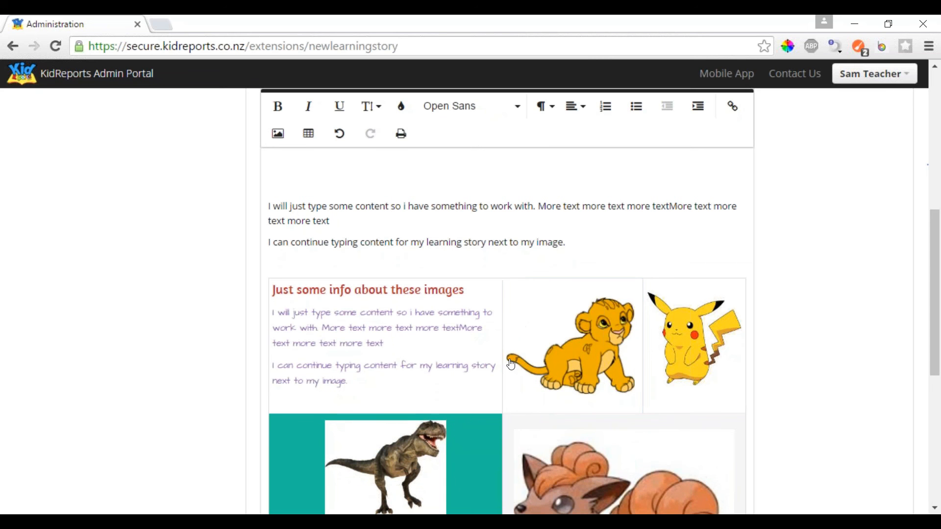
{"action": "left_click_drag", "start_coordinate": [503, 314], "coordinate": [597, 322]}
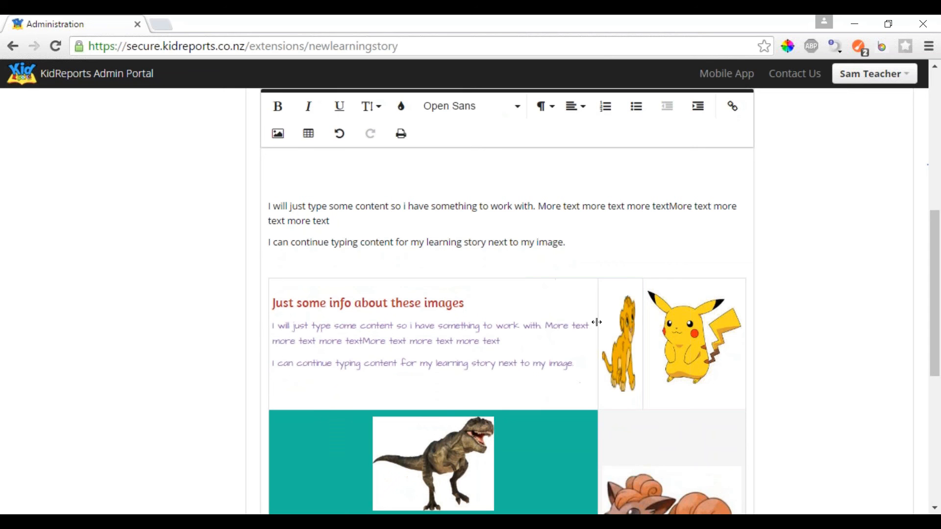
{"action": "left_click_drag", "start_coordinate": [702, 334], "coordinate": [701, 333]}
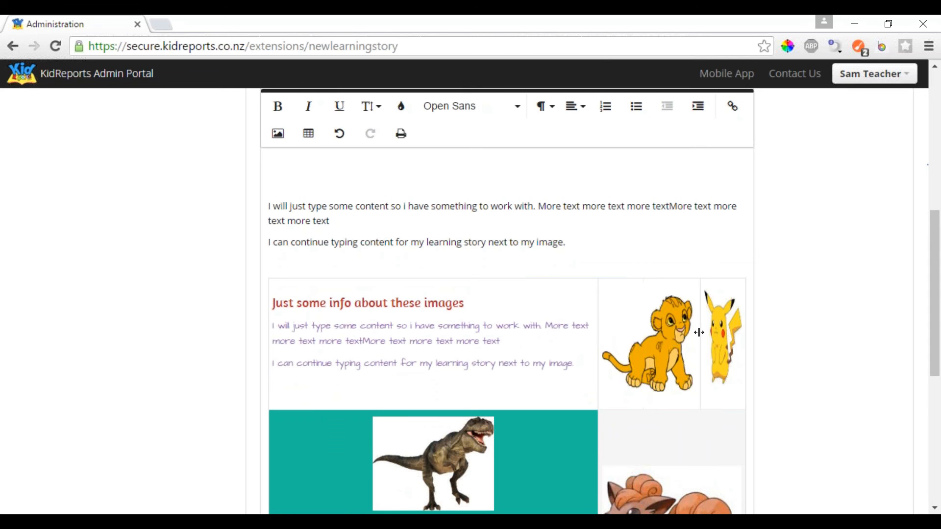
- Resize the Pikachu and lion images to suit their table cells
{"action": "left_click", "coordinate": [629, 351]}
{"action": "left_click", "coordinate": [728, 367]}
{"action": "left_click_drag", "start_coordinate": [705, 388], "coordinate": [721, 368]}
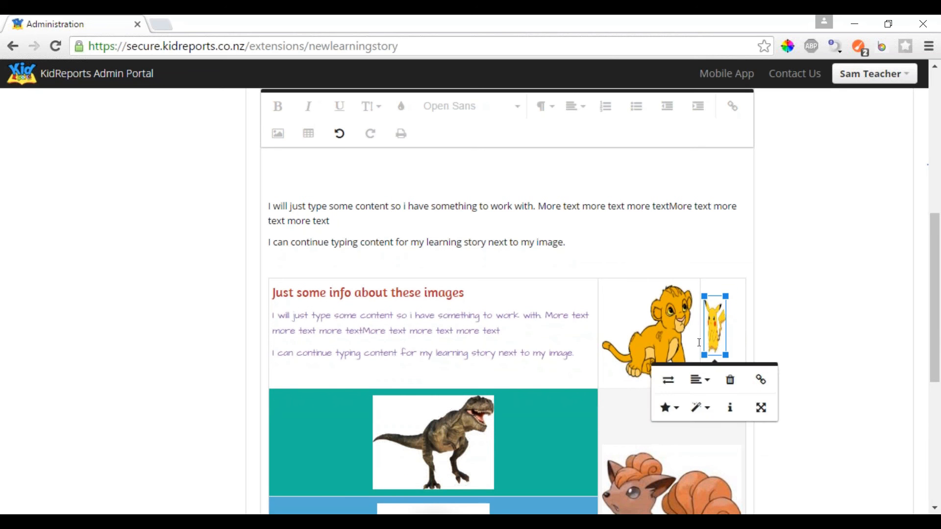
{"action": "left_click", "coordinate": [639, 342]}
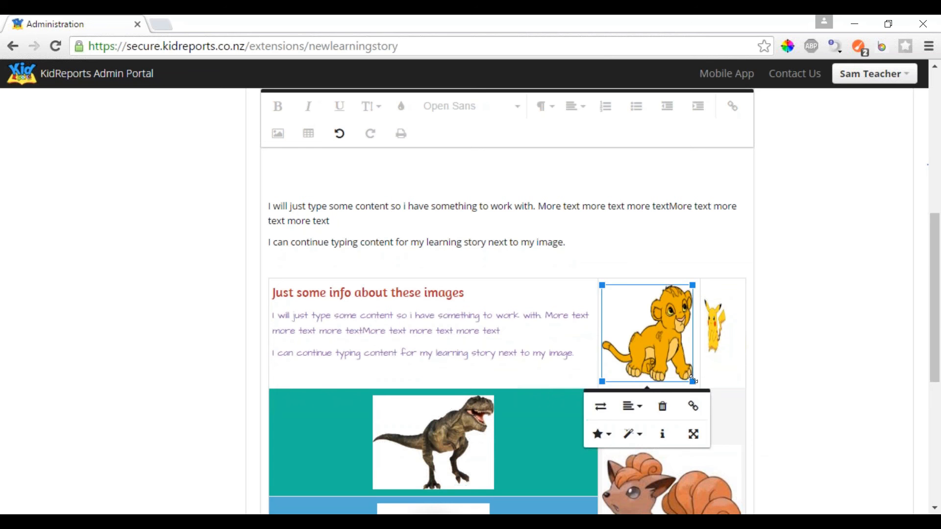
{"action": "left_click_drag", "start_coordinate": [693, 380], "coordinate": [740, 387]}
- Shift the border between the lion and Pikachu cells to narrow the lion's column around its image
{"action": "left_click", "coordinate": [695, 354]}
{"action": "left_click", "coordinate": [700, 347]}
{"action": "left_click", "coordinate": [683, 378]}
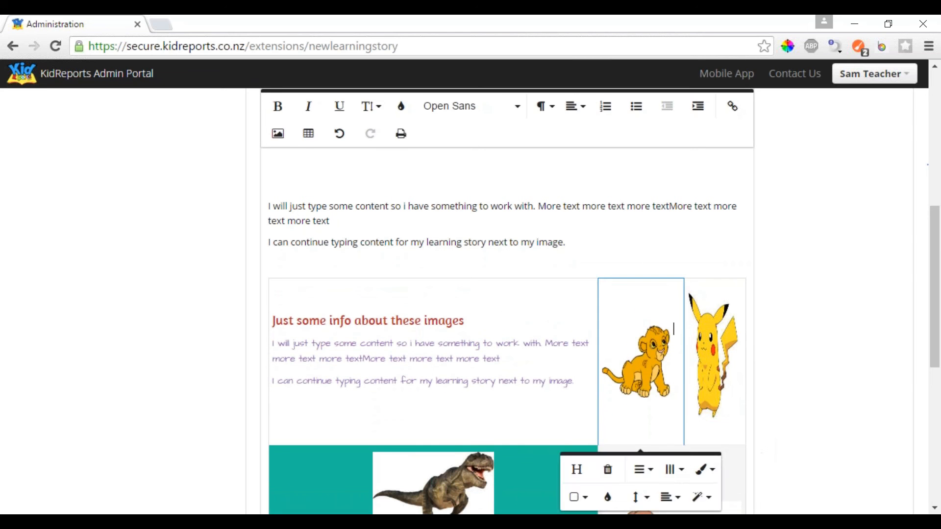
{"action": "left_click_drag", "start_coordinate": [684, 379], "coordinate": [675, 380]}
- Shrink the Pikachu image and centre it in its table cell
{"action": "left_click", "coordinate": [702, 380]}
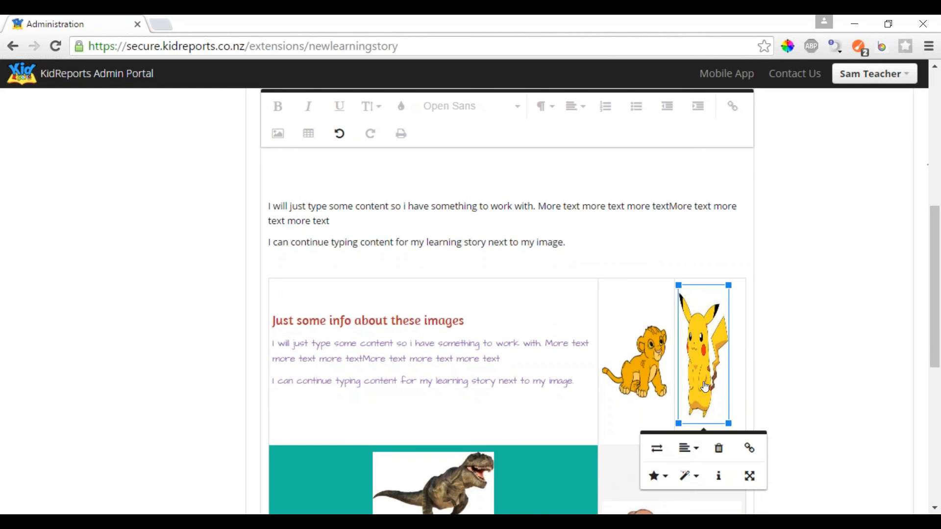
{"action": "left_click_drag", "start_coordinate": [678, 426], "coordinate": [701, 371]}
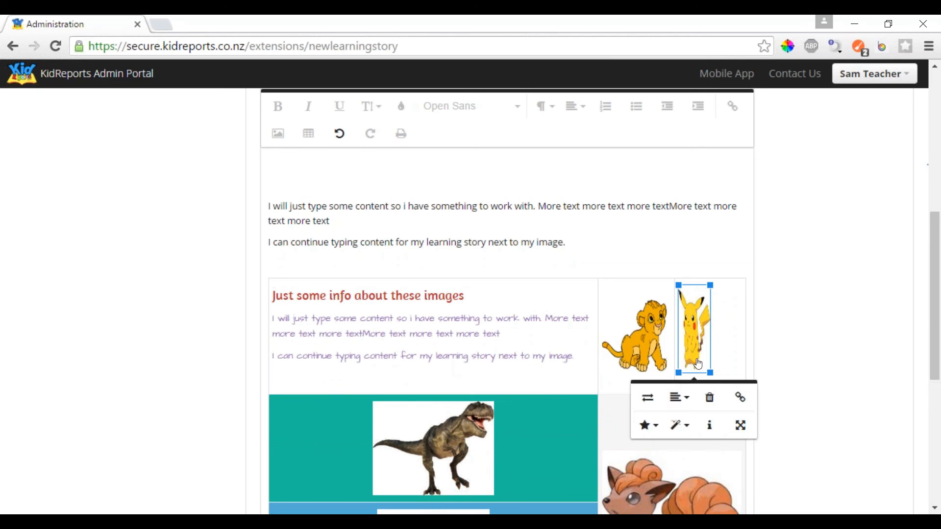
{"action": "left_click", "coordinate": [679, 397]}
{"action": "left_click", "coordinate": [689, 443]}
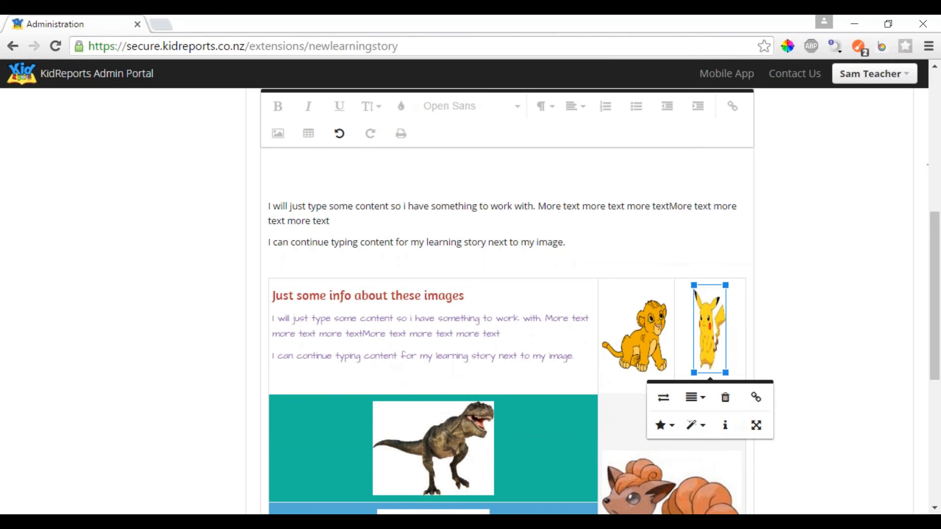
- Centre the lion image within its table cell
{"action": "left_click", "coordinate": [668, 364]}
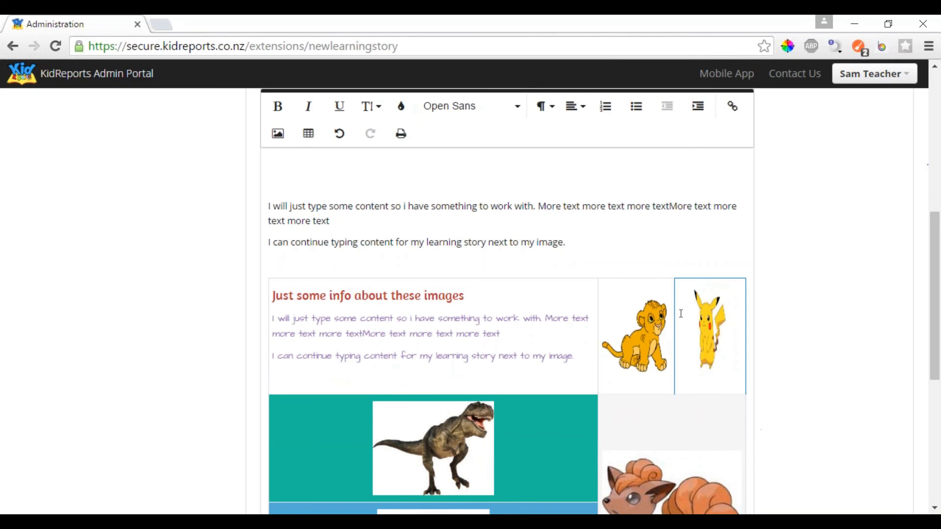
{"action": "left_click", "coordinate": [645, 339]}
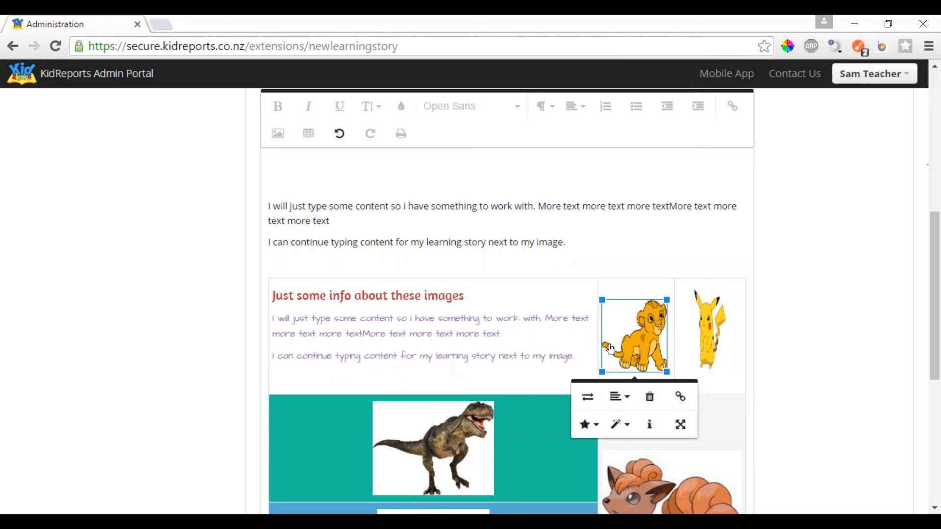
{"action": "left_click", "coordinate": [617, 400]}
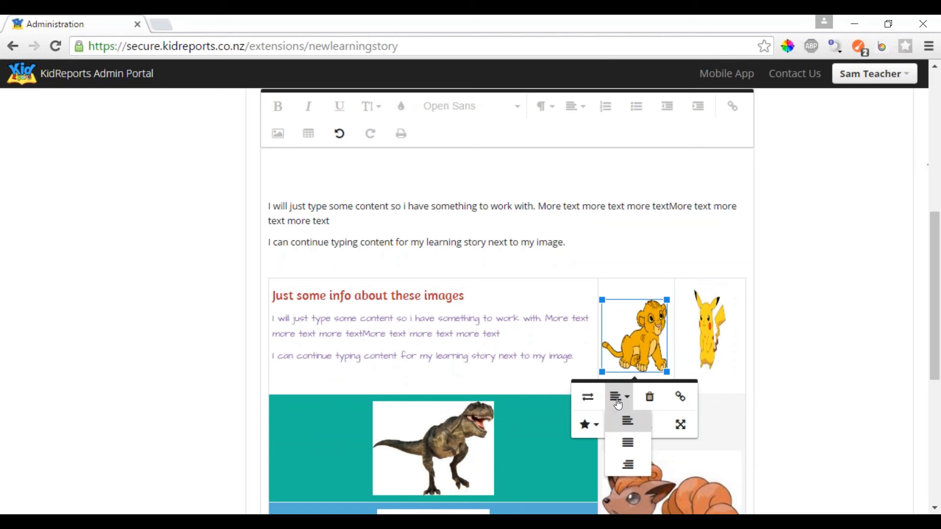
{"action": "left_click", "coordinate": [628, 443]}
{"action": "left_click", "coordinate": [667, 248]}
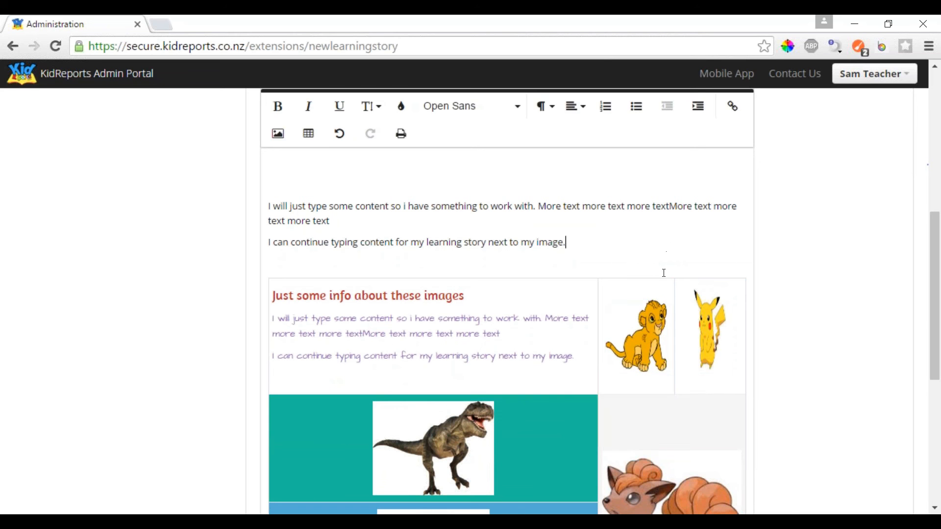
- Review the layout of the whole learning story, from the title down to the final image row
{"action": "scroll", "coordinate": [583, 230], "scroll_direction": "down", "scroll_amount": 2}
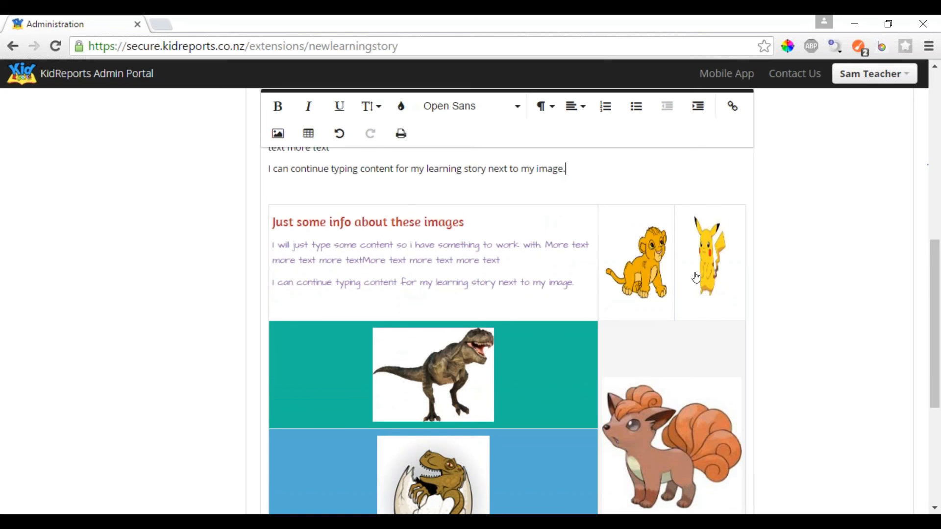
{"action": "left_click_drag", "start_coordinate": [935, 283], "coordinate": [939, 170]}
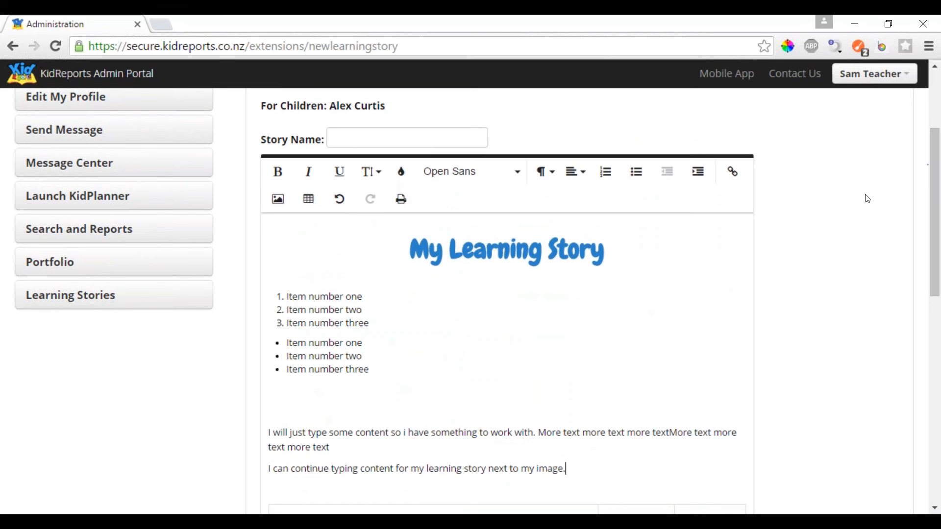
{"action": "left_click_drag", "start_coordinate": [938, 226], "coordinate": [937, 246]}
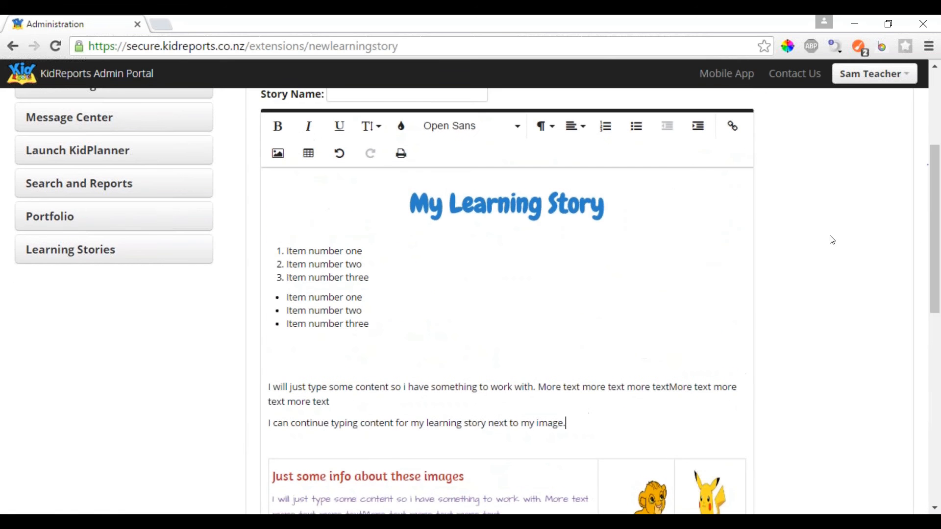
{"action": "left_click", "coordinate": [403, 196]}
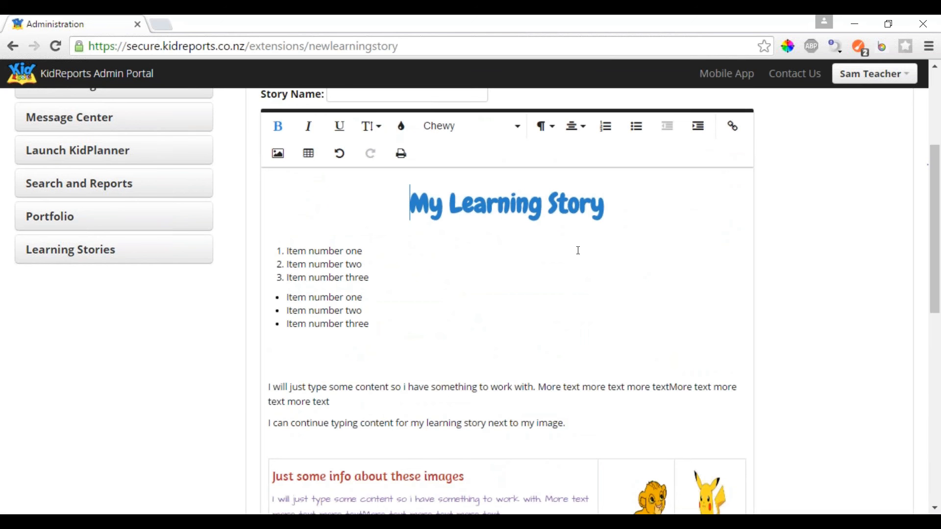
{"action": "scroll", "coordinate": [491, 283], "scroll_direction": "down", "scroll_amount": 7}
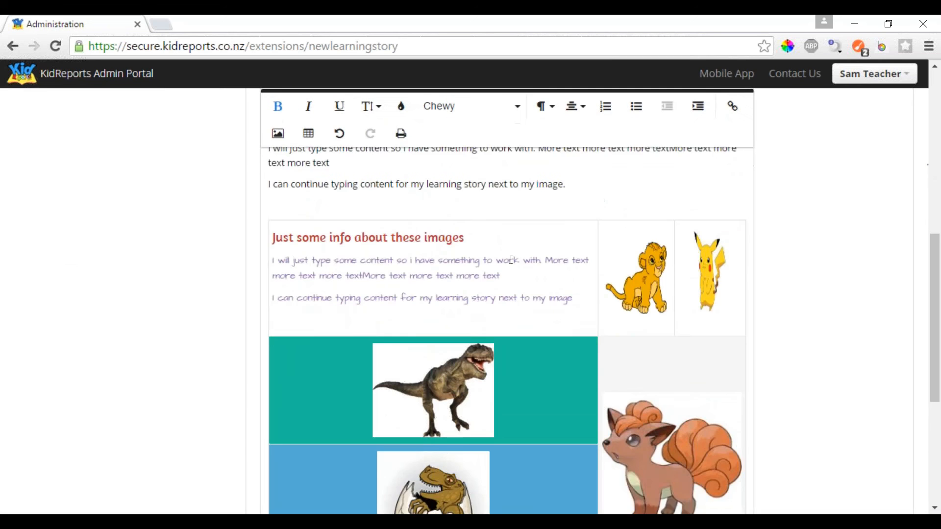
{"action": "scroll", "coordinate": [511, 257], "scroll_direction": "down", "scroll_amount": 2}
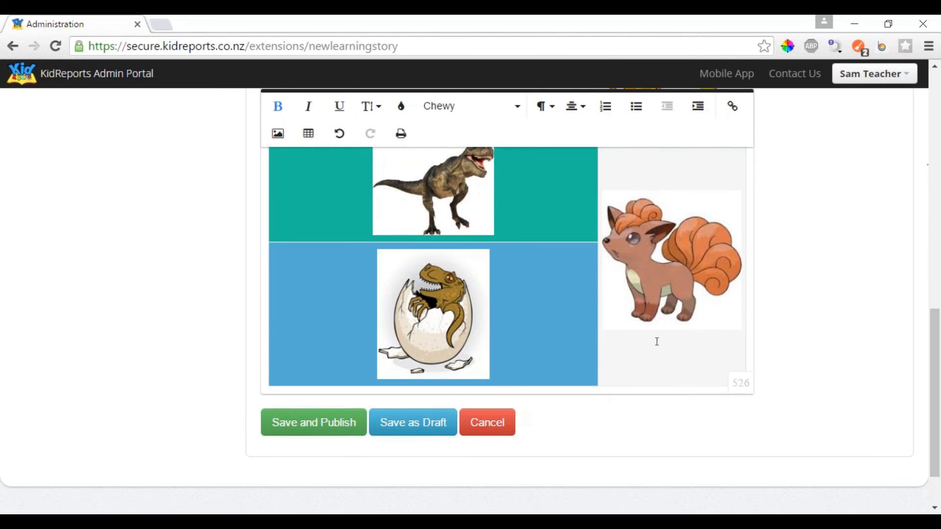
{"action": "left_click", "coordinate": [286, 389]}
{"action": "left_click", "coordinate": [513, 392]}
{"action": "scroll", "coordinate": [282, 316], "scroll_direction": "up", "scroll_amount": 6}
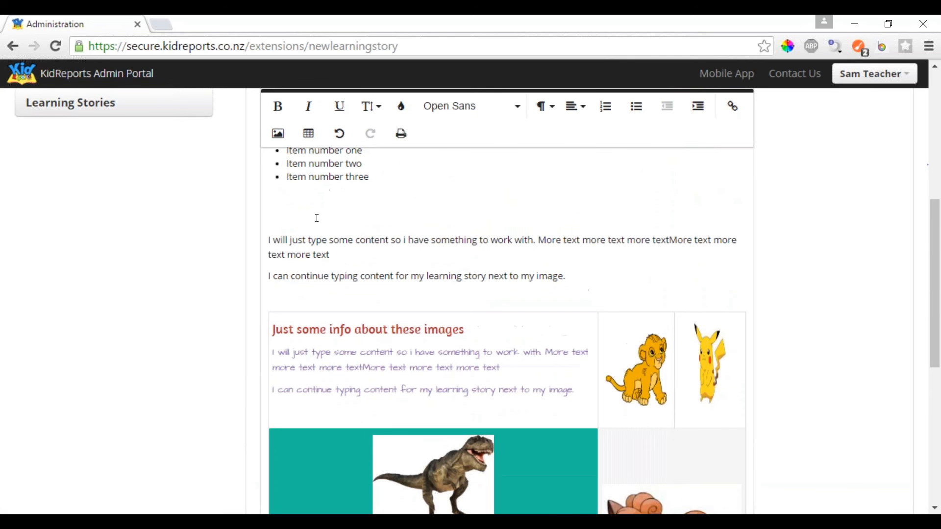
- Insert a 1 × 1 table above the body paragraphs and add several blank lines inside its cell
{"action": "left_click", "coordinate": [315, 210]}
{"action": "left_click", "coordinate": [308, 134]}
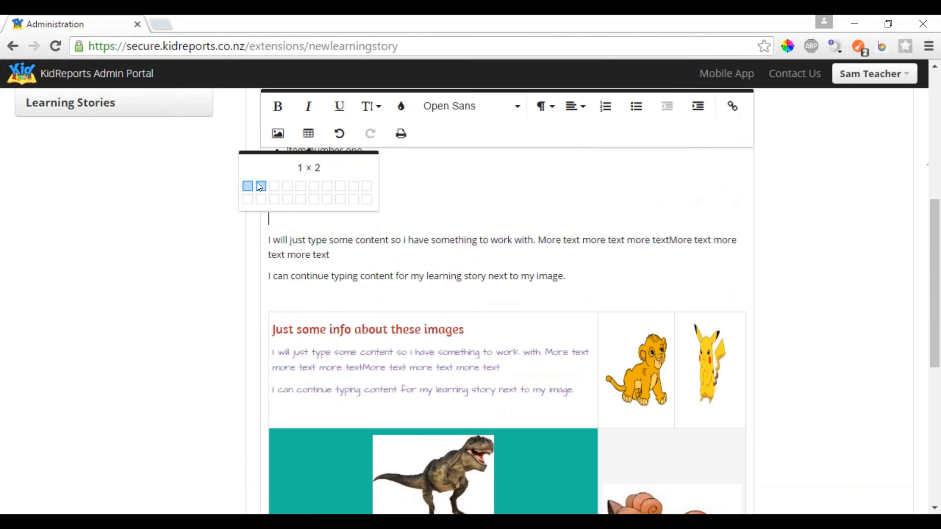
{"action": "left_click", "coordinate": [247, 191]}
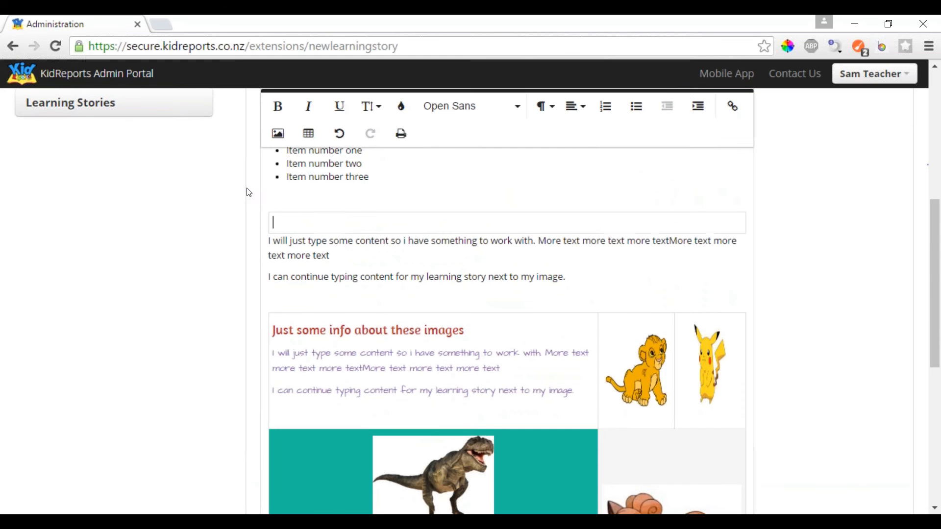
{"action": "left_click", "coordinate": [324, 224]}
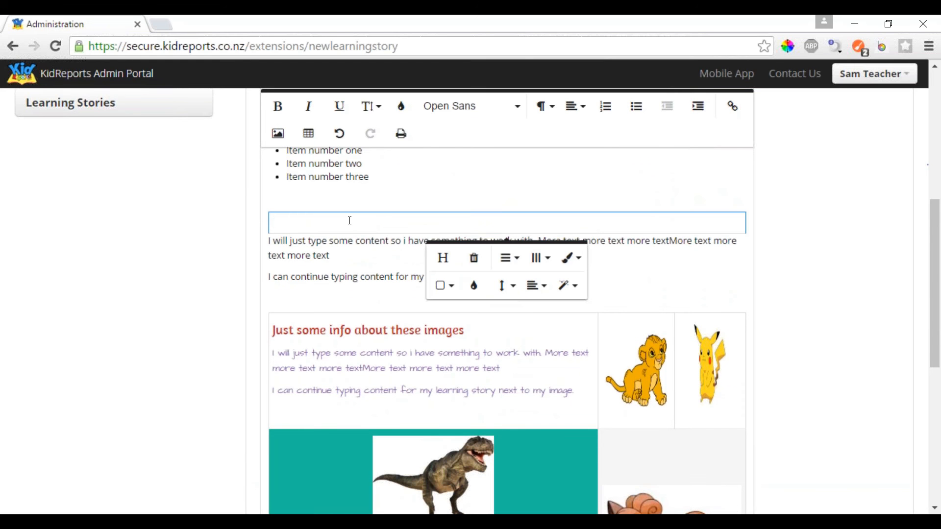
{"action": "key", "text": "Return"}
{"action": "key", "text": "Return"}
{"action": "key", "text": "Return"}
{"action": "key", "text": "Return"}
{"action": "key", "text": "Return"}
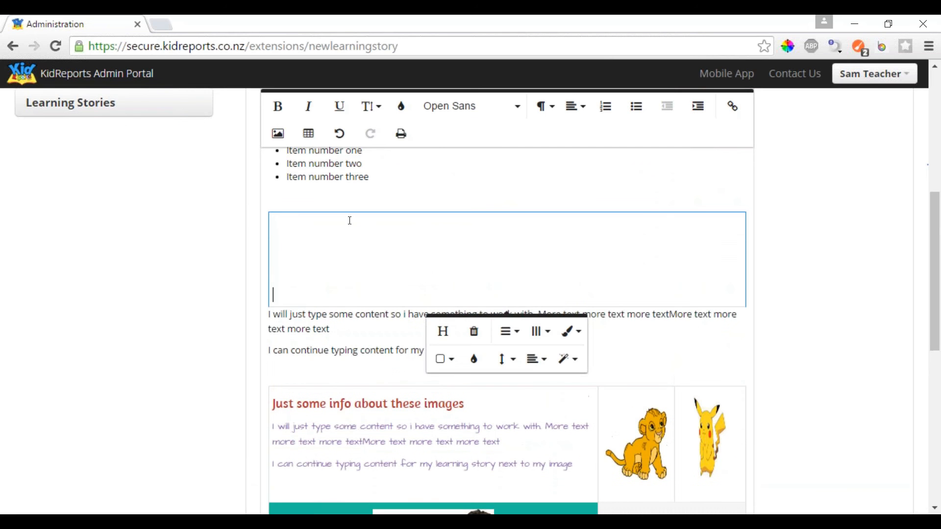
- Move the body paragraphs and the image table's content into the new single-cell table
{"action": "left_click", "coordinate": [268, 314]}
{"action": "left_click_drag", "start_coordinate": [268, 314], "coordinate": [761, 387]}
{"action": "scroll", "coordinate": [571, 384], "scroll_direction": "down", "scroll_amount": 5}
{"action": "key", "text": "Delete"}
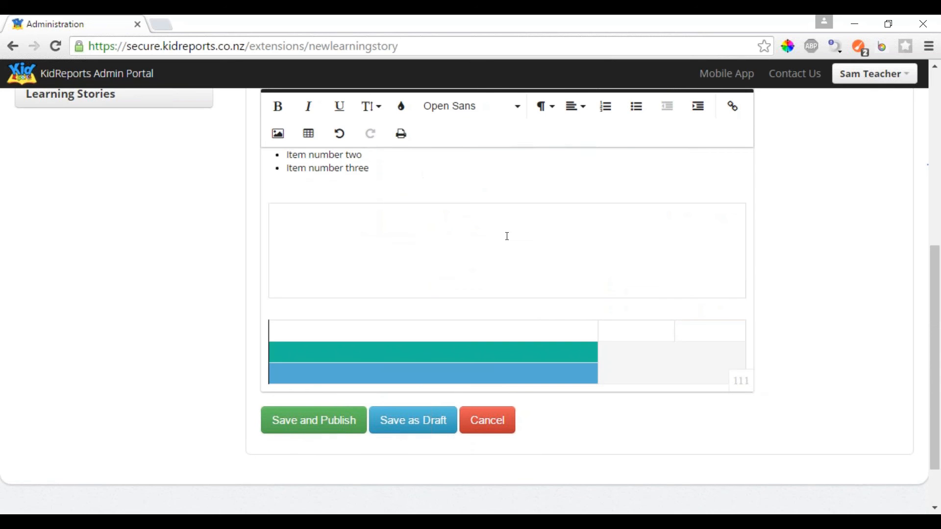
{"action": "scroll", "coordinate": [382, 257], "scroll_direction": "up", "scroll_amount": 2}
{"action": "left_click", "coordinate": [315, 326]}
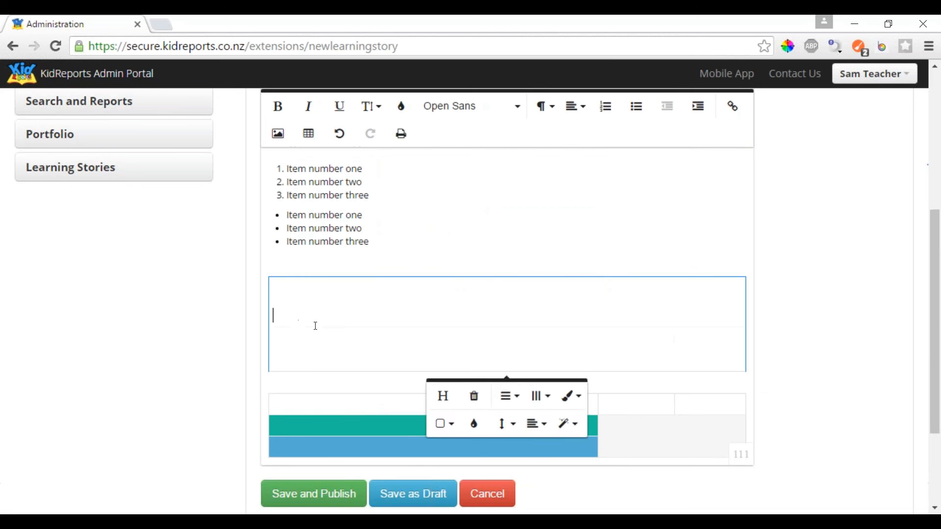
{"action": "key", "text": "ctrl+z"}
- Delete the leftover empty table below the single-cell table
{"action": "scroll", "coordinate": [357, 294], "scroll_direction": "down", "scroll_amount": 3}
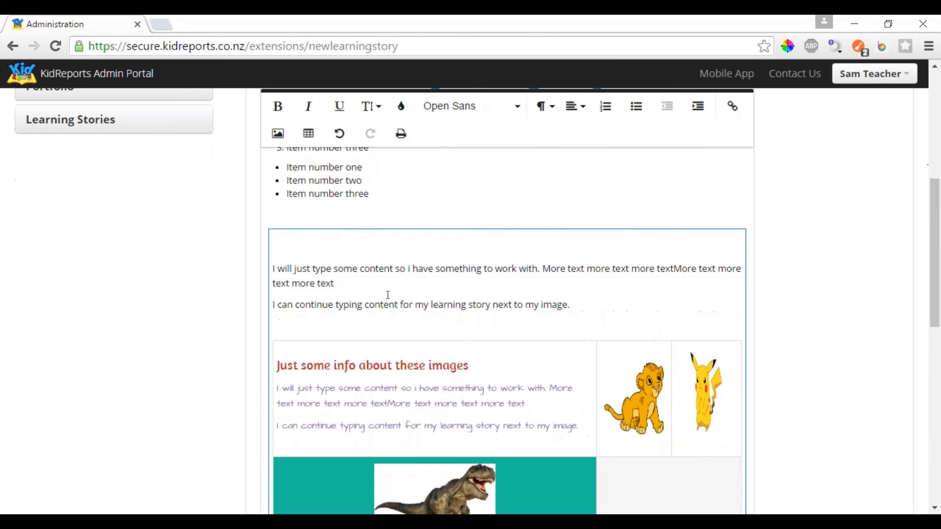
{"action": "scroll", "coordinate": [389, 457], "scroll_direction": "down", "scroll_amount": 4}
{"action": "left_click", "coordinate": [346, 408]}
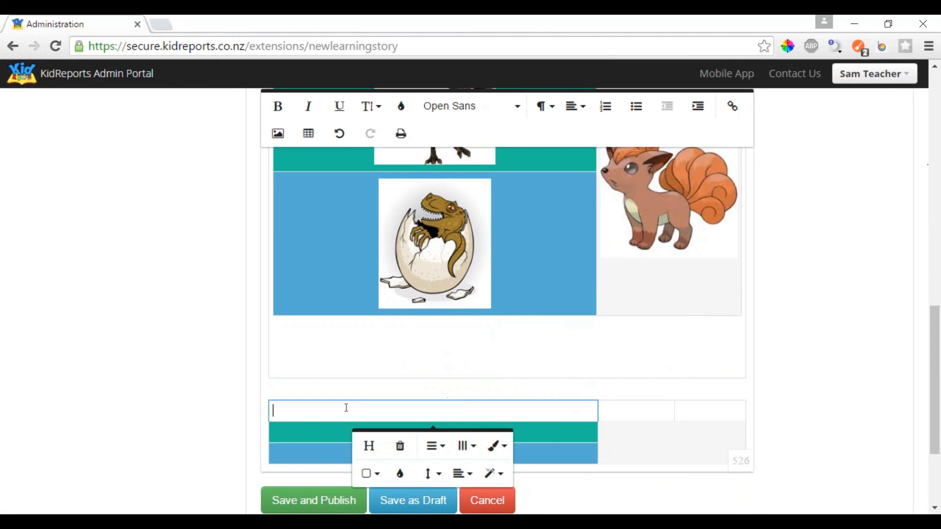
{"action": "left_click", "coordinate": [400, 447]}
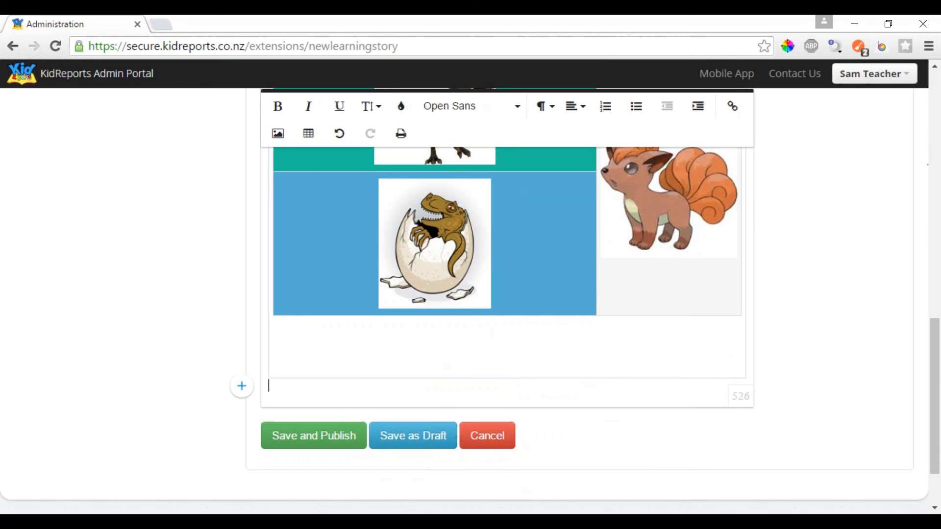
- Move the numbered and bulleted lists into the beginning of the single-cell table and remove the leftover empty list item
{"action": "scroll", "coordinate": [405, 343], "scroll_direction": "up", "scroll_amount": 4}
{"action": "scroll", "coordinate": [340, 248], "scroll_direction": "up", "scroll_amount": 1}
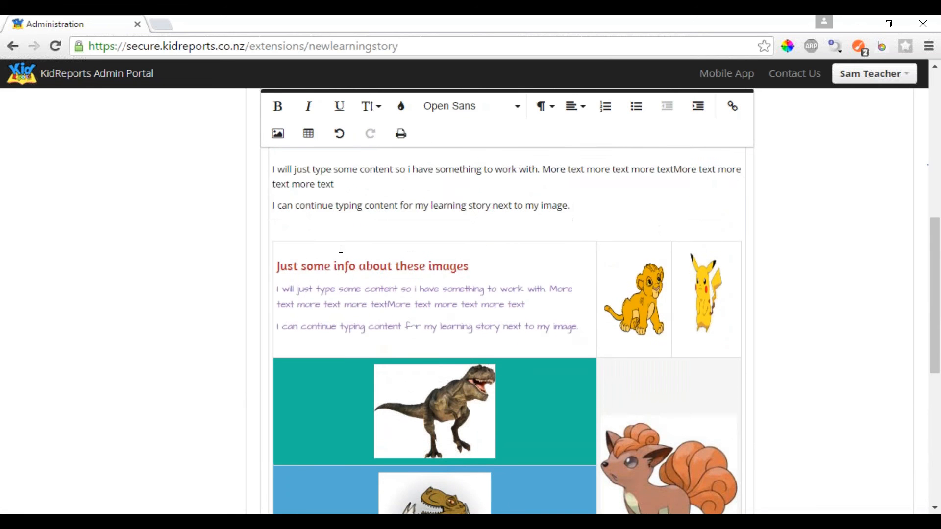
{"action": "double_click", "coordinate": [325, 234]}
{"action": "scroll", "coordinate": [323, 237], "scroll_direction": "up", "scroll_amount": 1}
{"action": "scroll", "coordinate": [323, 249], "scroll_direction": "up", "scroll_amount": 1}
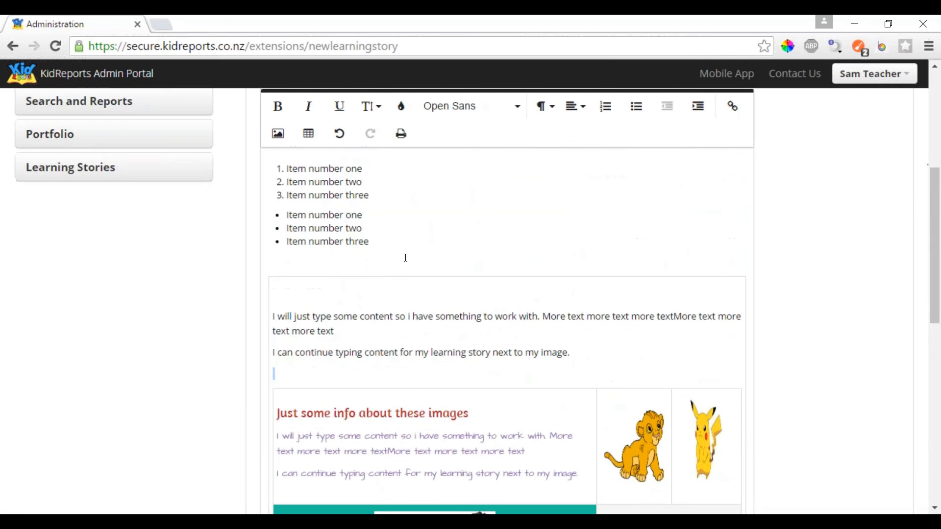
{"action": "left_click_drag", "start_coordinate": [405, 258], "coordinate": [285, 152]}
{"action": "key", "text": "ctrl+c"}
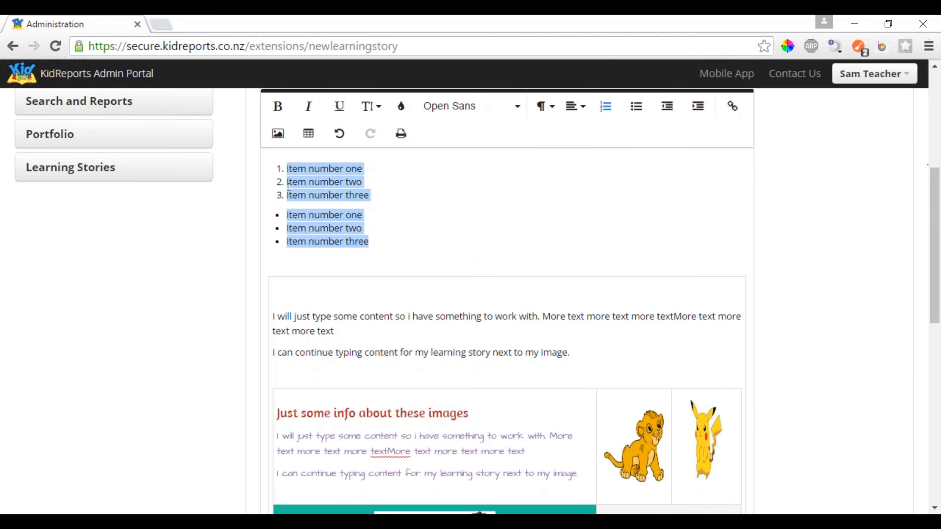
{"action": "key", "text": "BackSpace"}
{"action": "left_click", "coordinate": [291, 212]}
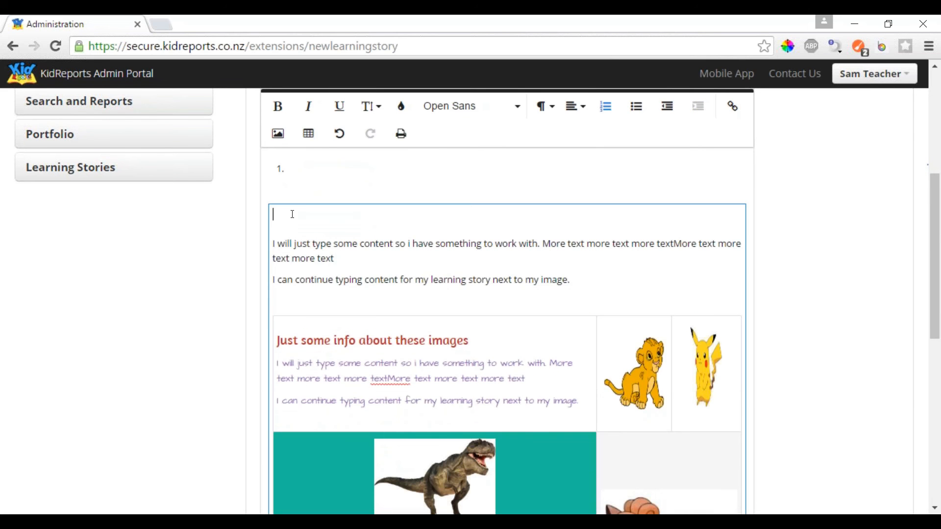
{"action": "key", "text": "ctrl+v"}
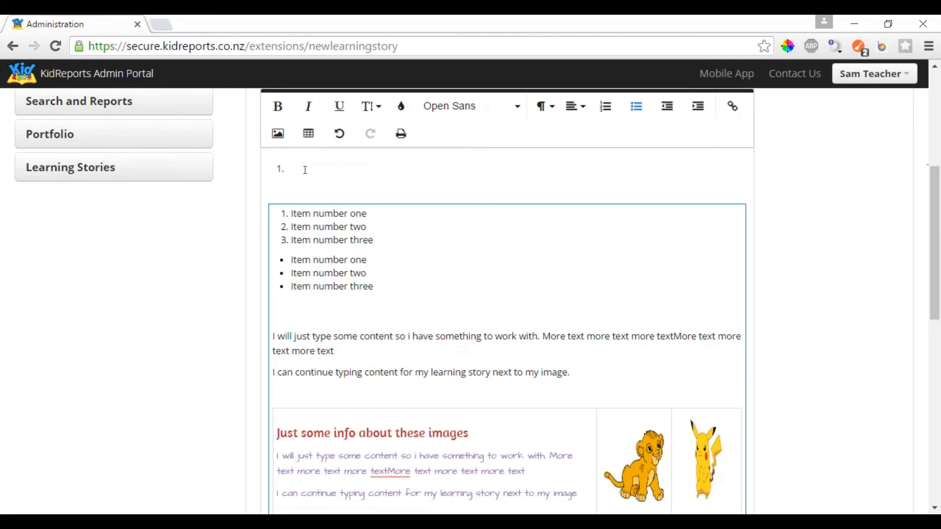
{"action": "left_click", "coordinate": [304, 170]}
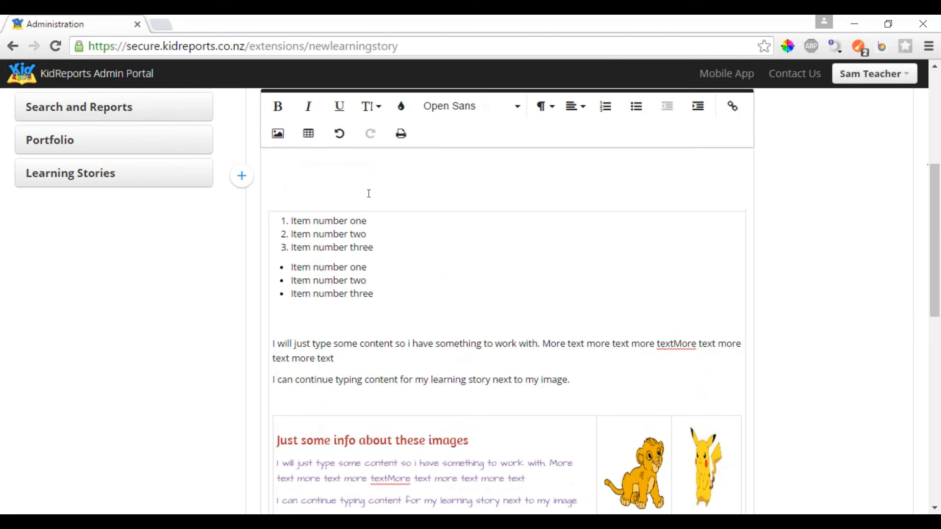
- Add a blank unnumbered line above the numbered list inside the table cell
{"action": "scroll", "coordinate": [431, 193], "scroll_direction": "up", "scroll_amount": 6}
{"action": "scroll", "coordinate": [304, 411], "scroll_direction": "down", "scroll_amount": 1}
{"action": "left_click", "coordinate": [282, 421]}
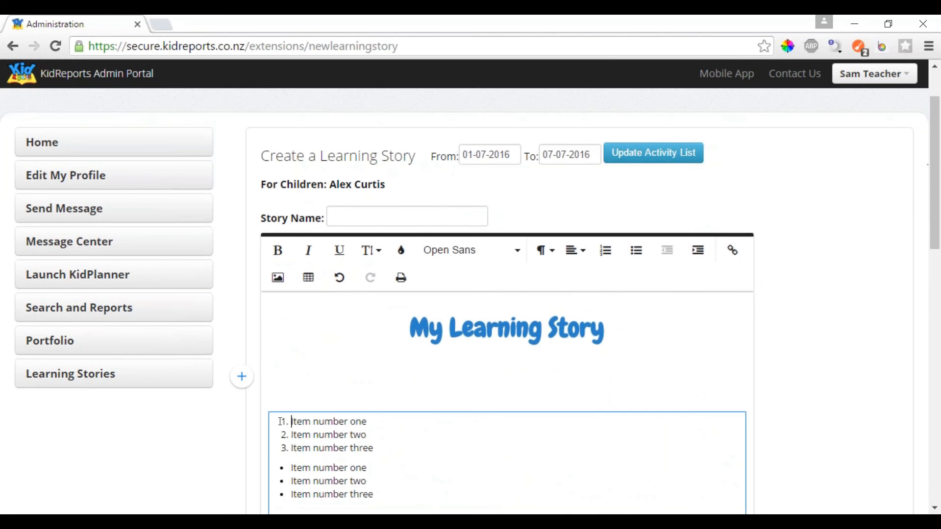
{"action": "key", "text": "Return"}
{"action": "key", "text": "Return"}
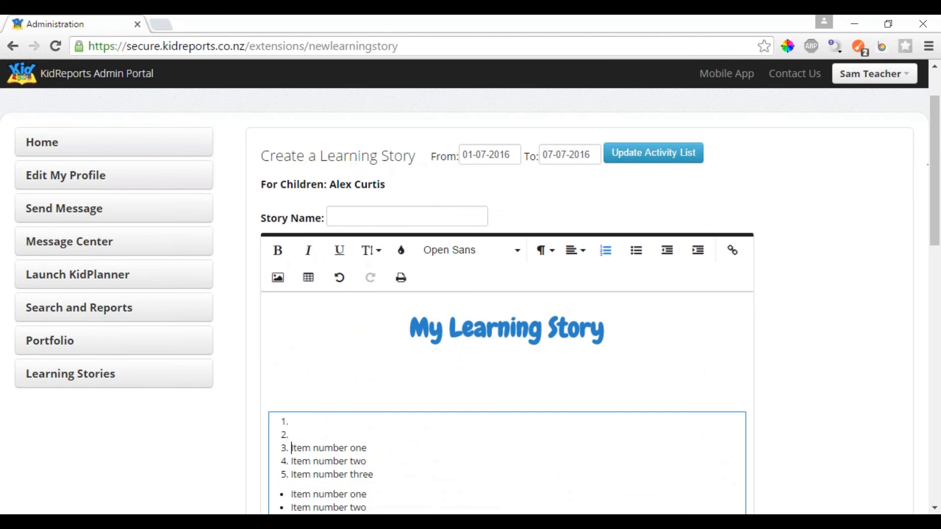
{"action": "key", "text": "Up"}
{"action": "key", "text": "BackSpace"}
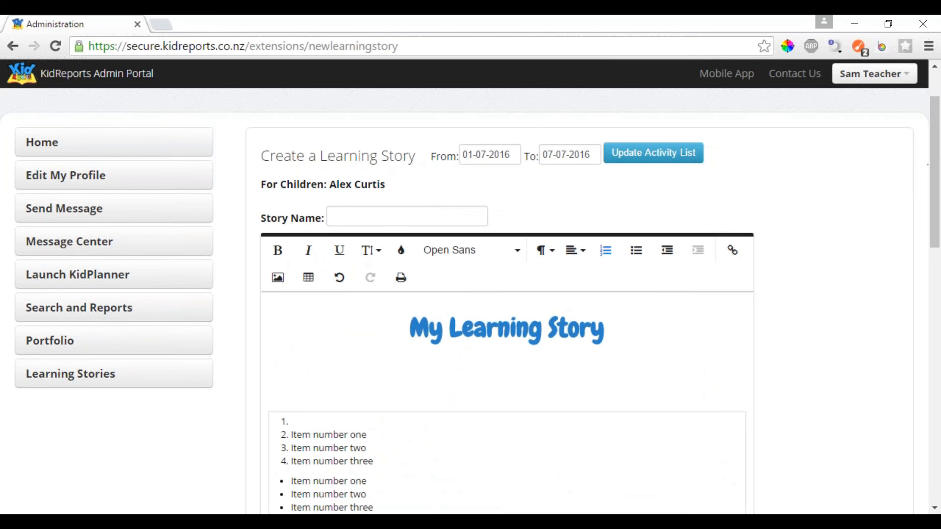
{"action": "key", "text": "BackSpace"}
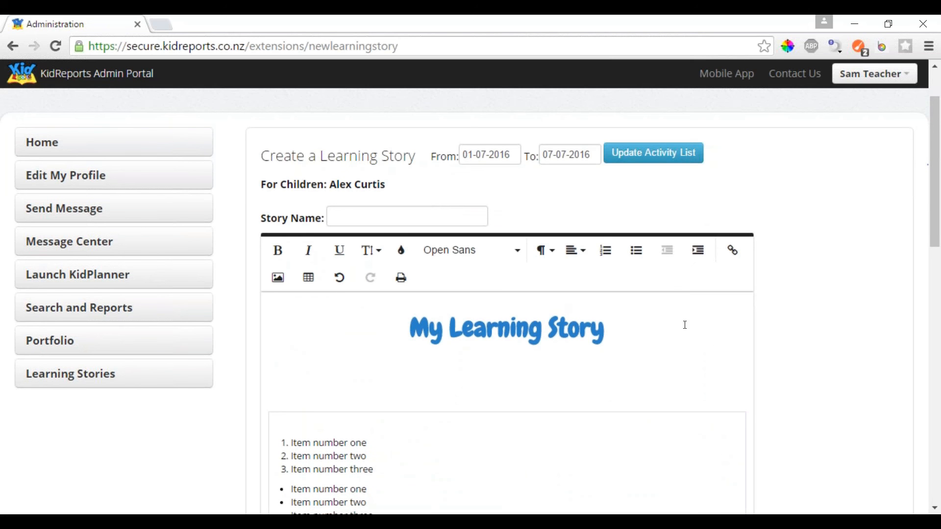
- Move the "My Learning Story" title into the table cell above the numbered list, with a blank line before it
{"action": "left_click_drag", "start_coordinate": [633, 332], "coordinate": [398, 326]}
{"action": "key", "text": "ctrl+c"}
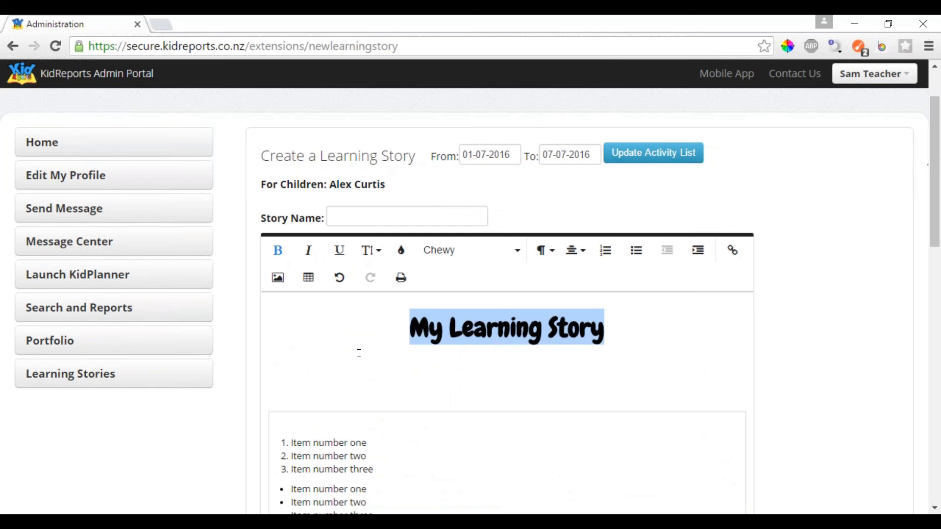
{"action": "key", "text": "BackSpace"}
{"action": "left_click", "coordinate": [384, 413]}
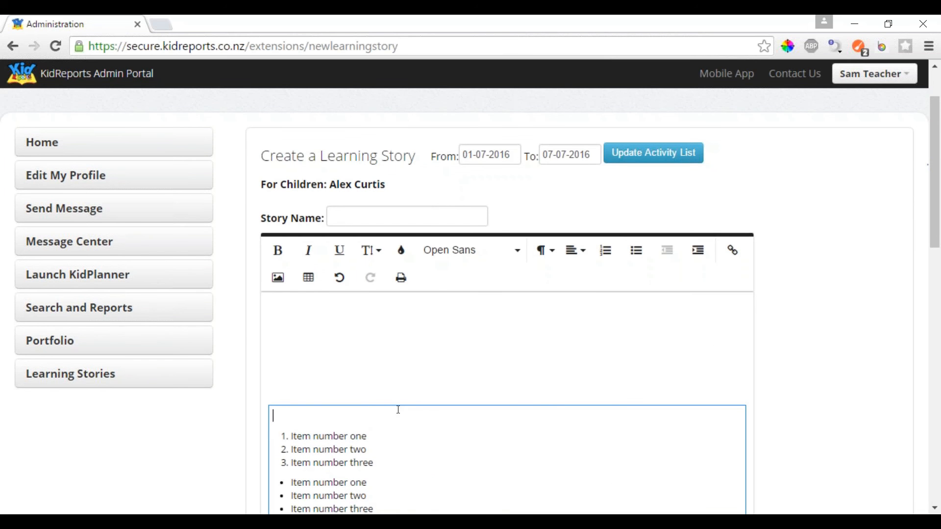
{"action": "key", "text": "ctrl+v"}
{"action": "key", "text": "Down"}
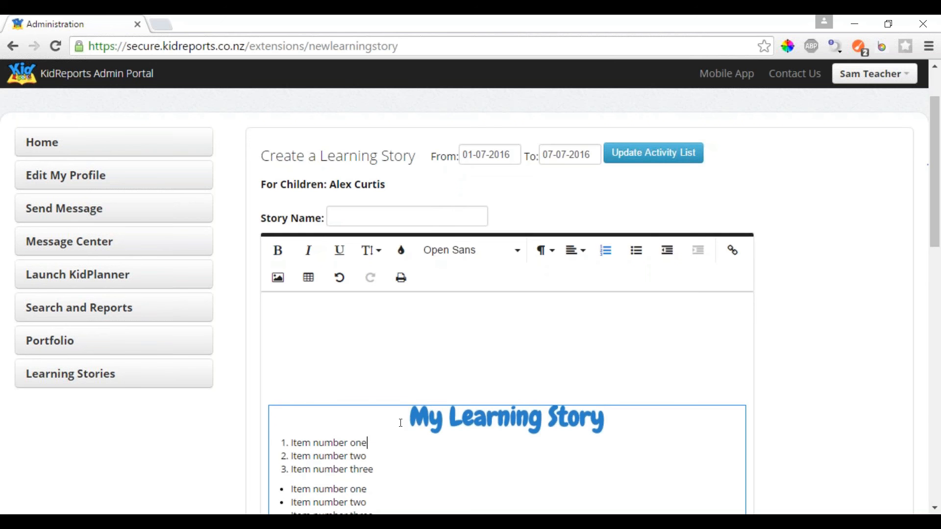
{"action": "left_click", "coordinate": [400, 422]}
{"action": "key", "text": "Return"}
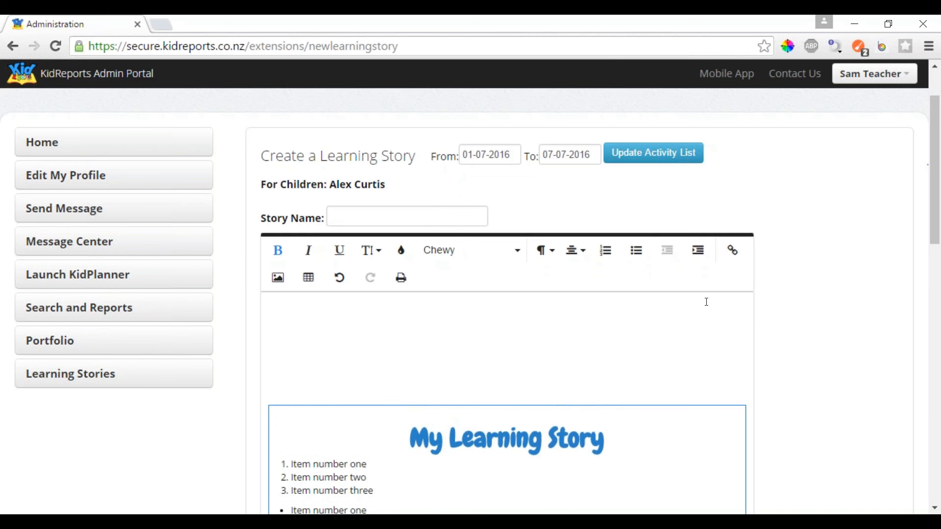
- Fill the outer single-cell table with a bright blue background
{"action": "scroll", "coordinate": [709, 291], "scroll_direction": "down", "scroll_amount": 4}
{"action": "left_click", "coordinate": [535, 235]}
{"action": "scroll", "coordinate": [542, 235], "scroll_direction": "down", "scroll_amount": 5}
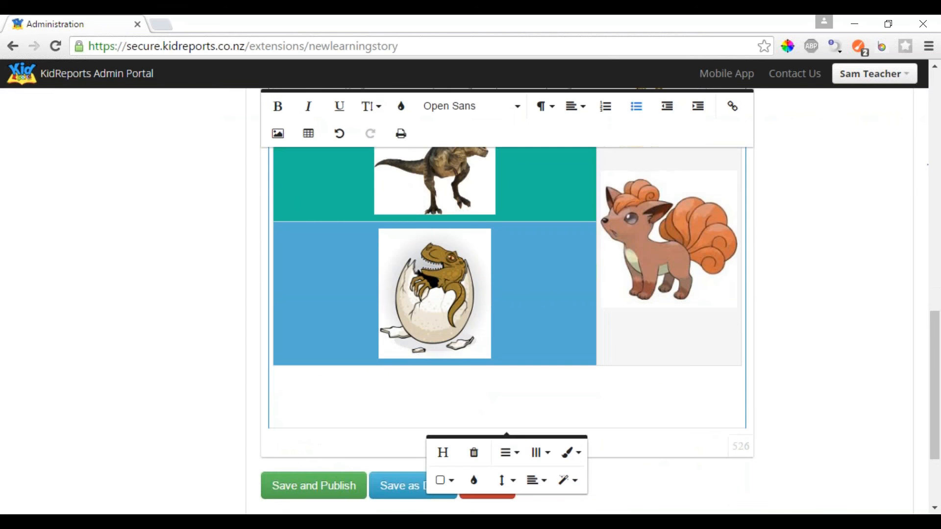
{"action": "left_click", "coordinate": [474, 481]}
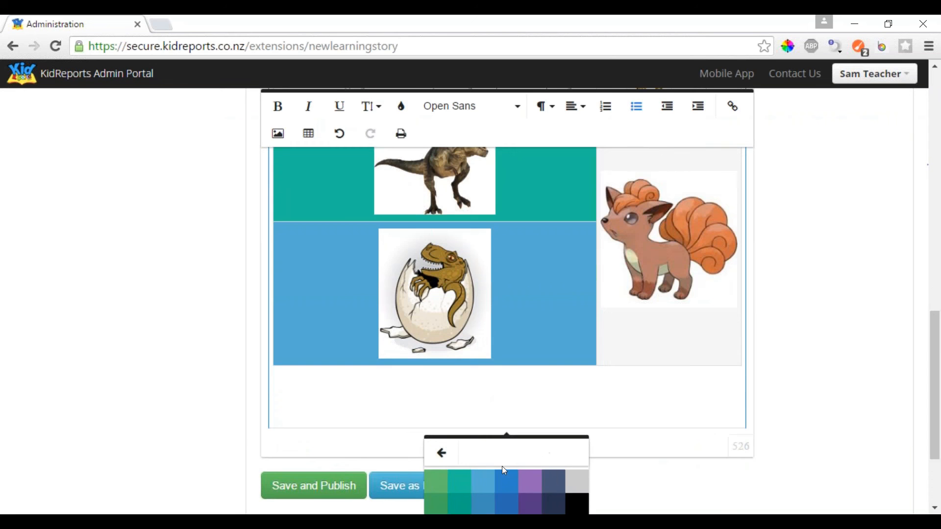
{"action": "scroll", "coordinate": [502, 466], "scroll_direction": "down", "scroll_amount": 2}
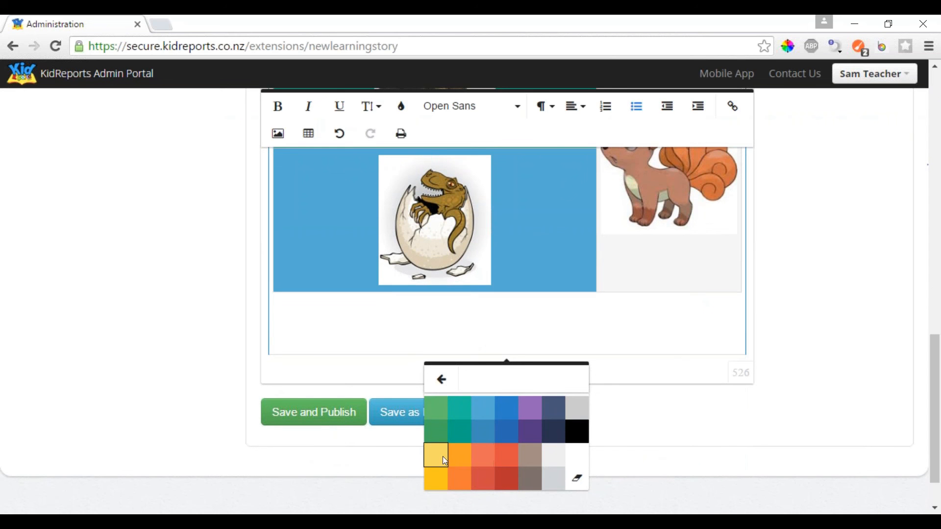
{"action": "left_click", "coordinate": [508, 408]}
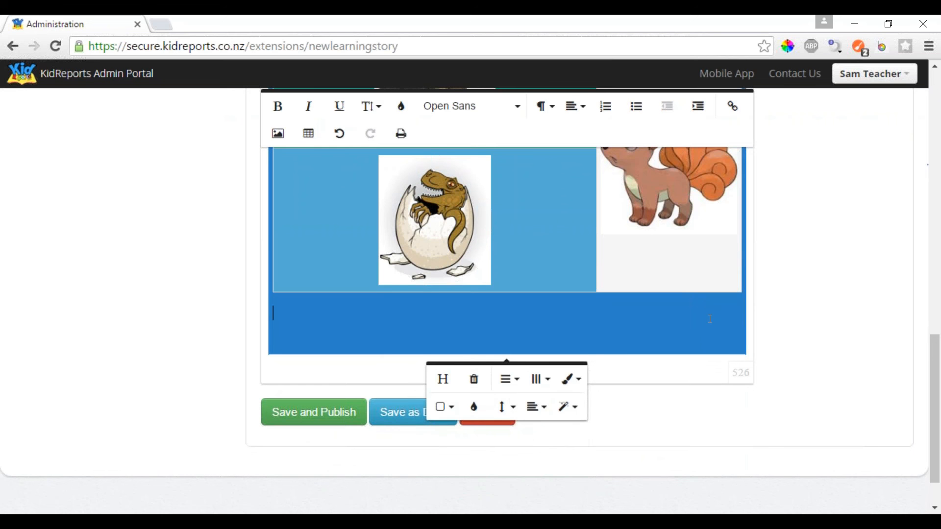
- Colour the "Just some info about these images" heading and the two paragraphs below it orange
{"action": "scroll", "coordinate": [710, 319], "scroll_direction": "up", "scroll_amount": 10}
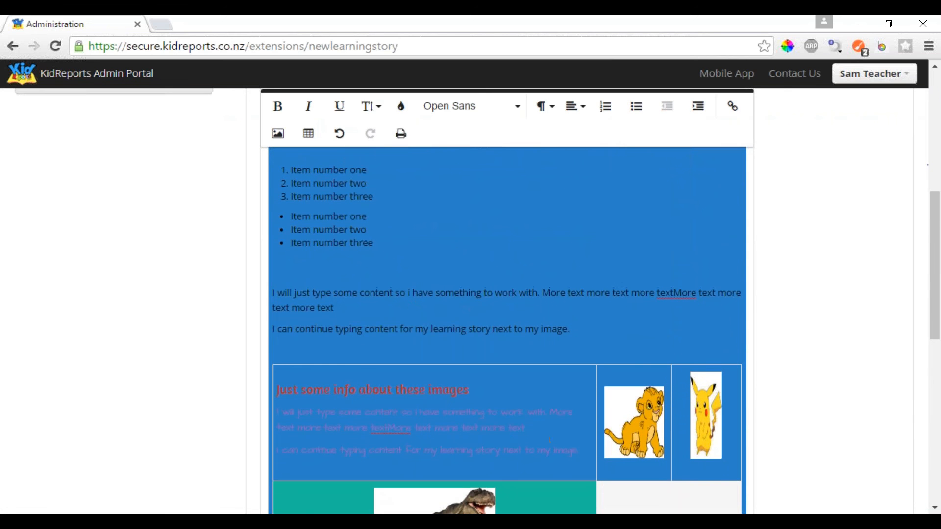
{"action": "mouse_move", "coordinate": [581, 450]}
{"action": "left_mouse_down"}
{"action": "mouse_move", "coordinate": [262, 420]}
{"action": "mouse_move", "coordinate": [278, 407]}
{"action": "mouse_move", "coordinate": [487, 449]}
{"action": "mouse_move", "coordinate": [578, 450]}
{"action": "left_mouse_up"}
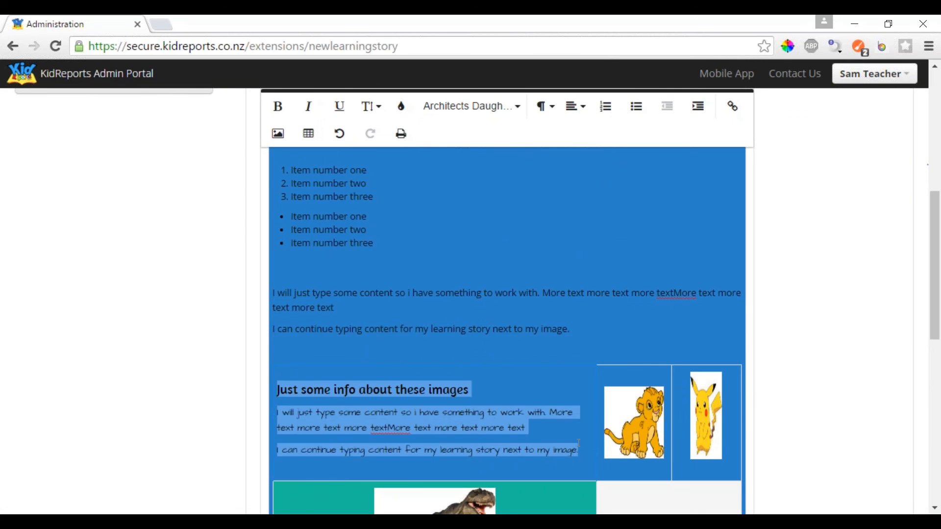
{"action": "left_click", "coordinate": [400, 106]}
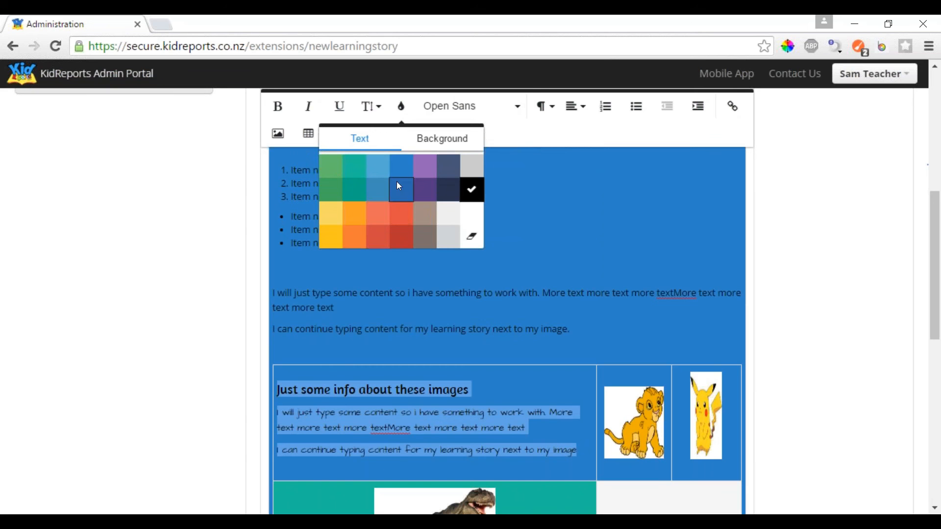
{"action": "left_click", "coordinate": [357, 207]}
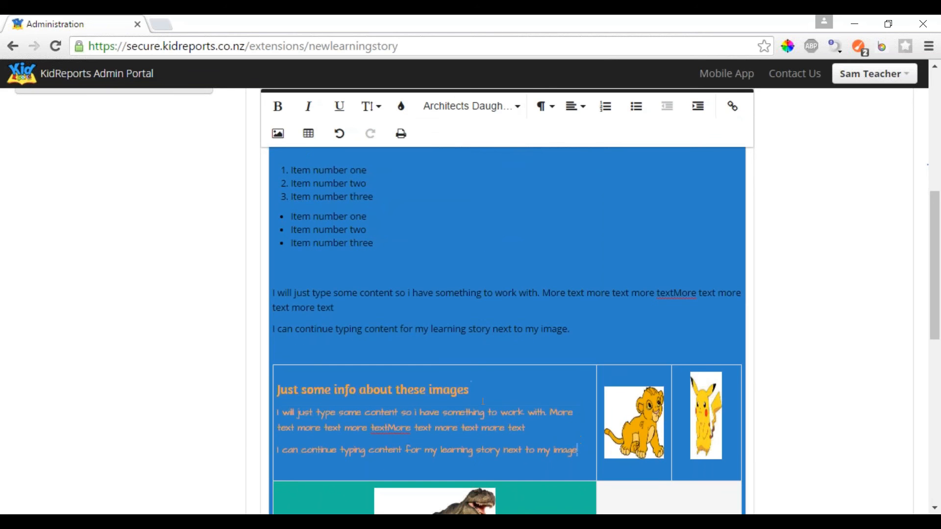
- Correct "textMore" to "text More" in the paragraph above the nested image table
{"action": "scroll", "coordinate": [586, 329], "scroll_direction": "down", "scroll_amount": 1}
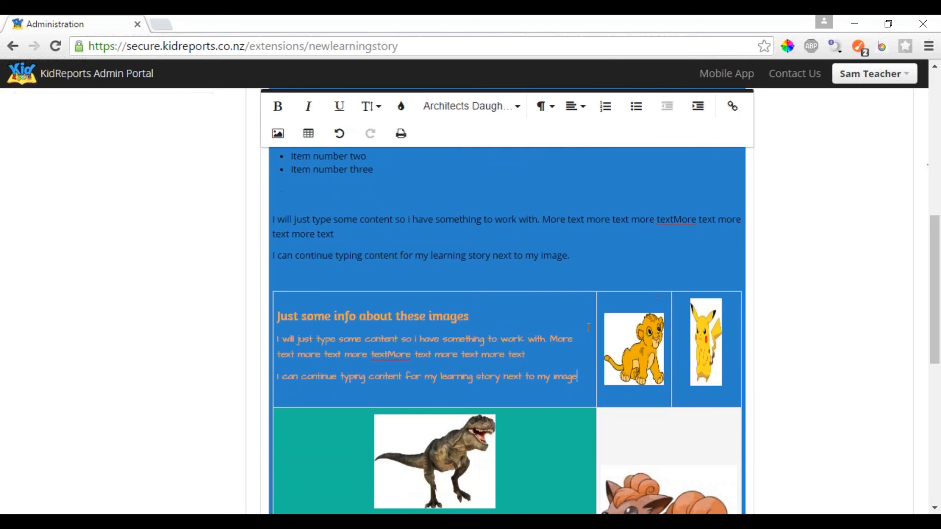
{"action": "scroll", "coordinate": [577, 325], "scroll_direction": "up", "scroll_amount": 1}
{"action": "left_click_drag", "start_coordinate": [581, 332], "coordinate": [273, 293]}
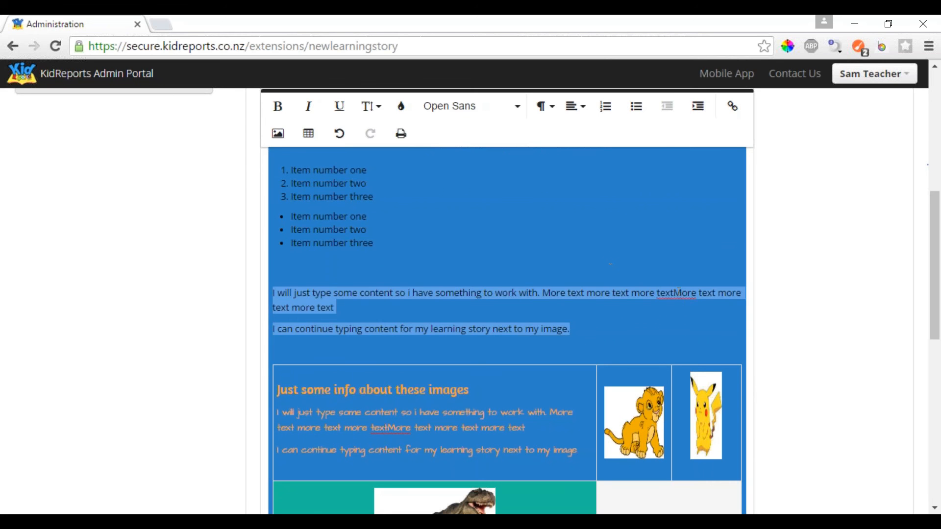
{"action": "left_click", "coordinate": [636, 309]}
{"action": "left_click", "coordinate": [607, 223]}
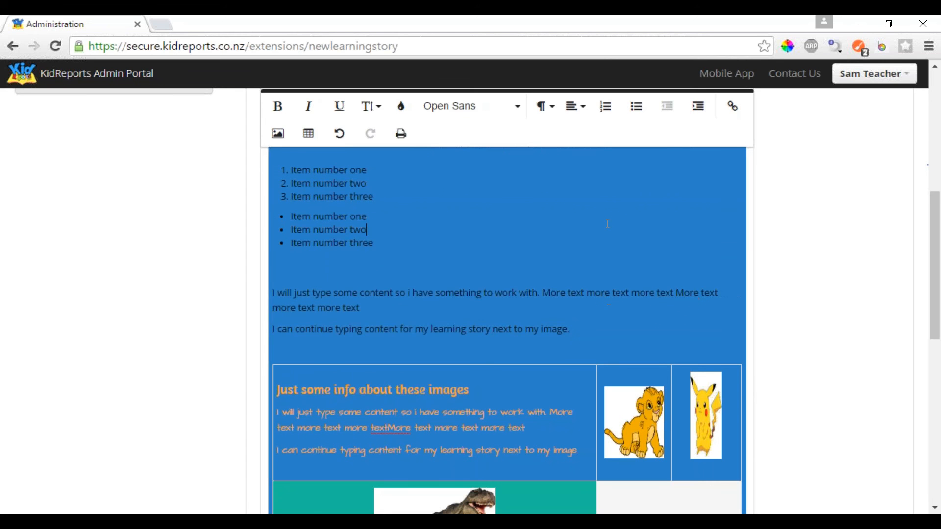
- Change the background of the outer single-cell table to slate blue
{"action": "scroll", "coordinate": [607, 223], "scroll_direction": "down", "scroll_amount": 7}
{"action": "left_click", "coordinate": [589, 236]}
{"action": "scroll", "coordinate": [589, 236], "scroll_direction": "down", "scroll_amount": 3}
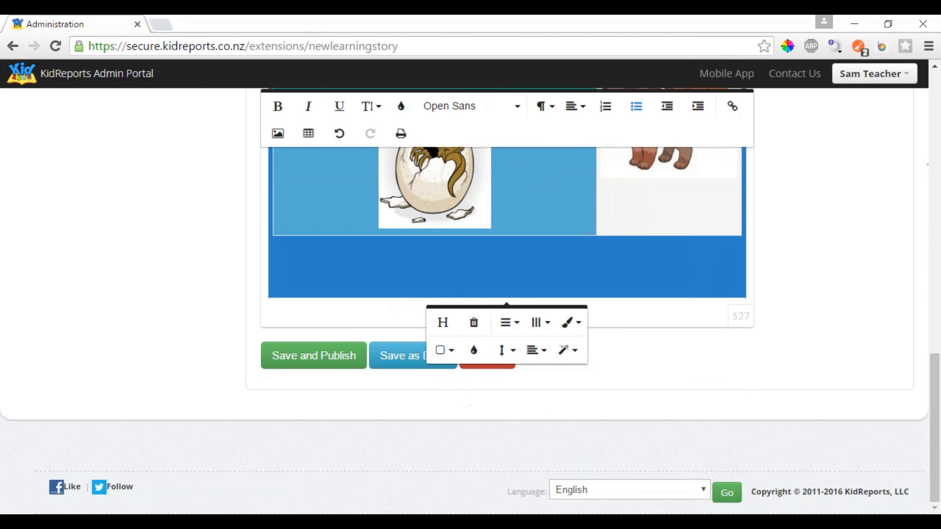
{"action": "left_click", "coordinate": [474, 350]}
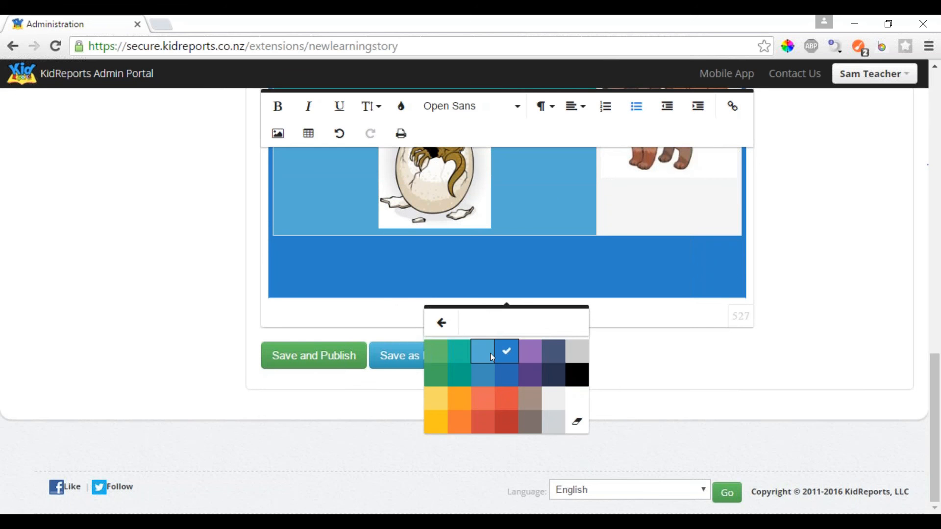
{"action": "left_click", "coordinate": [554, 351]}
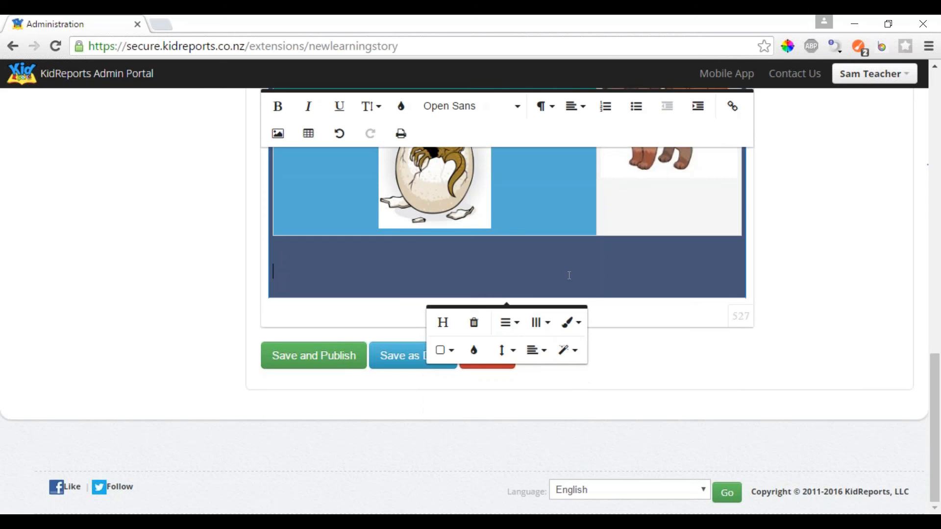
- Delete the extra blank lines above the outer table, leaving a single empty line
{"action": "scroll", "coordinate": [576, 301], "scroll_direction": "up", "scroll_amount": 5}
{"action": "scroll", "coordinate": [559, 242], "scroll_direction": "up", "scroll_amount": 3}
{"action": "scroll", "coordinate": [558, 238], "scroll_direction": "up", "scroll_amount": 5}
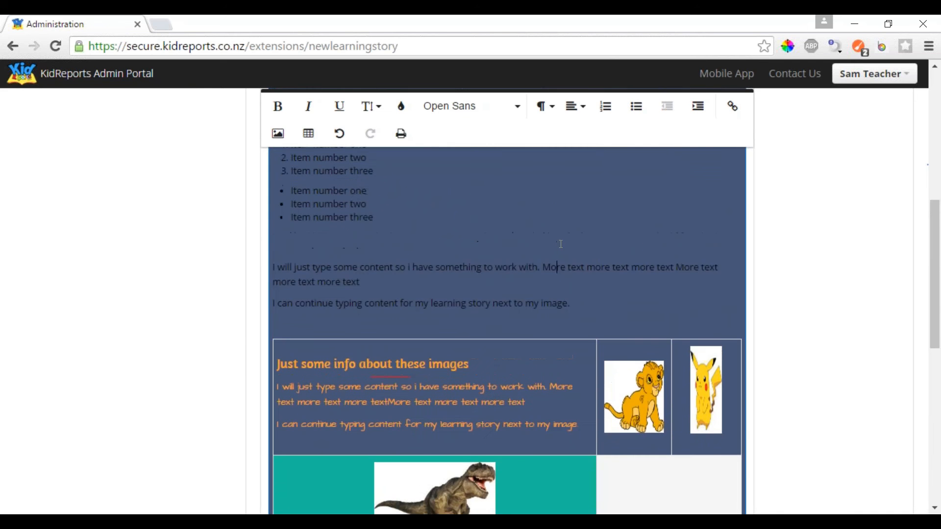
{"action": "left_click", "coordinate": [466, 250]}
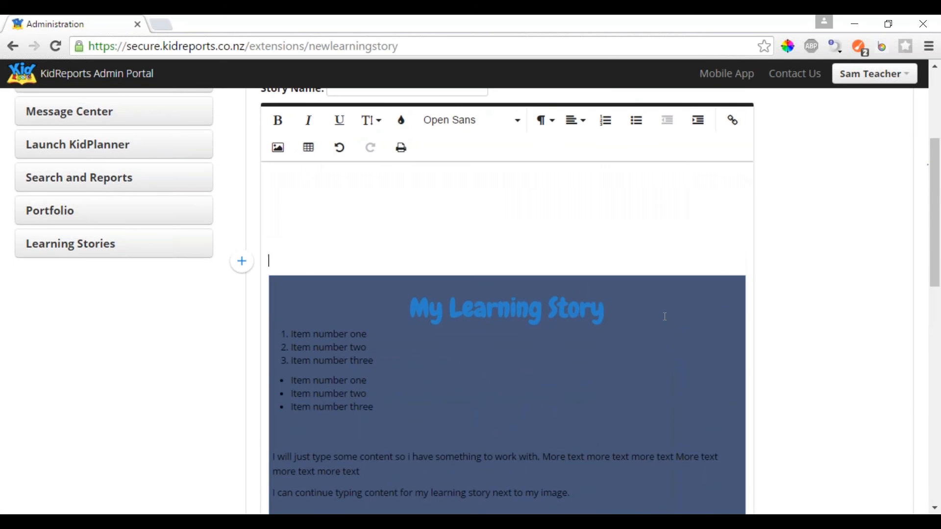
{"action": "key", "text": "BackSpace"}
{"action": "key", "text": "BackSpace"}
{"action": "key", "text": "BackSpace"}
{"action": "key", "text": "BackSpace"}
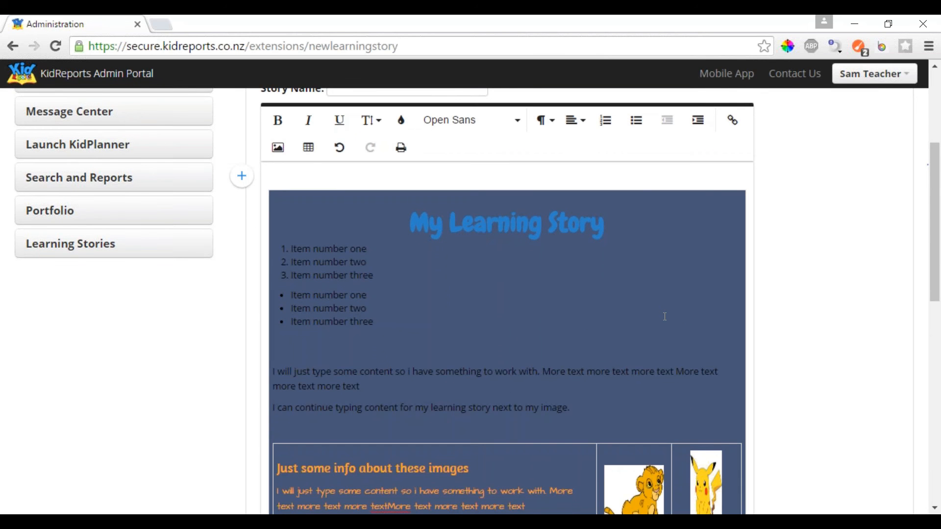
- Fill the nested table cell containing the fox image with a dark green background
{"action": "left_click", "coordinate": [664, 315]}
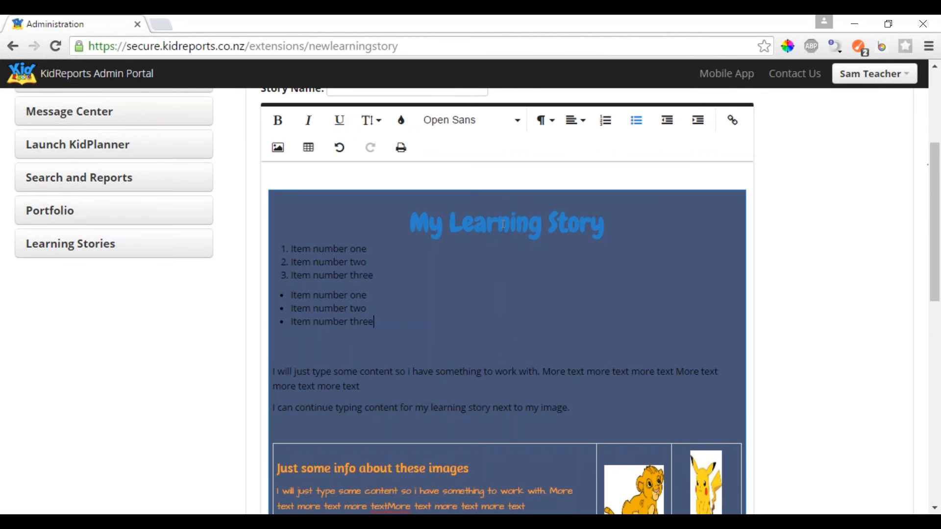
{"action": "scroll", "coordinate": [503, 225], "scroll_direction": "down", "scroll_amount": 5}
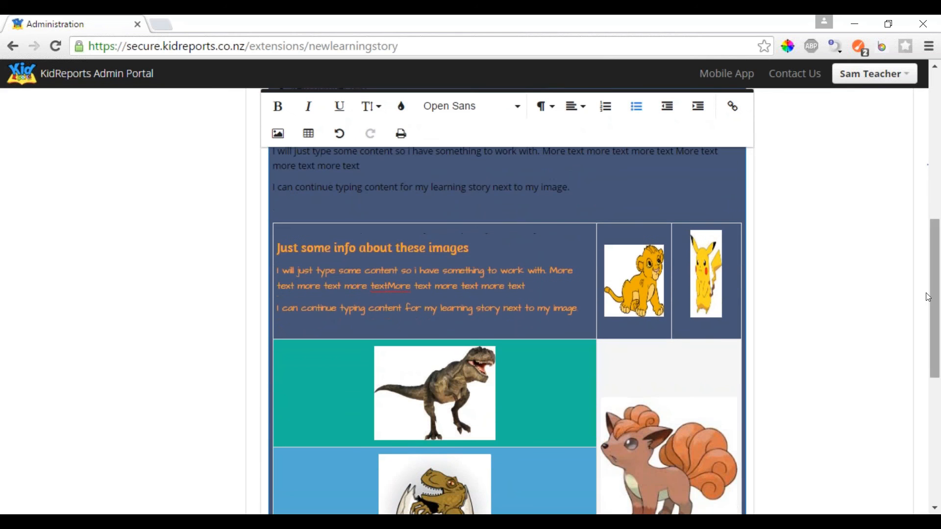
{"action": "scroll", "coordinate": [936, 294], "scroll_direction": "down", "scroll_amount": 1}
{"action": "left_click_drag", "start_coordinate": [939, 295], "coordinate": [939, 347]}
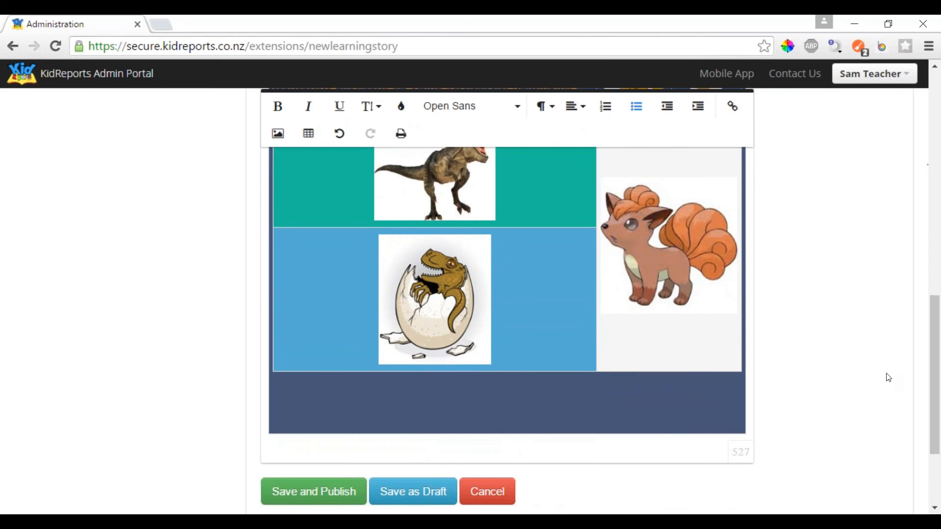
{"action": "left_click", "coordinate": [593, 349]}
{"action": "left_click", "coordinate": [670, 349]}
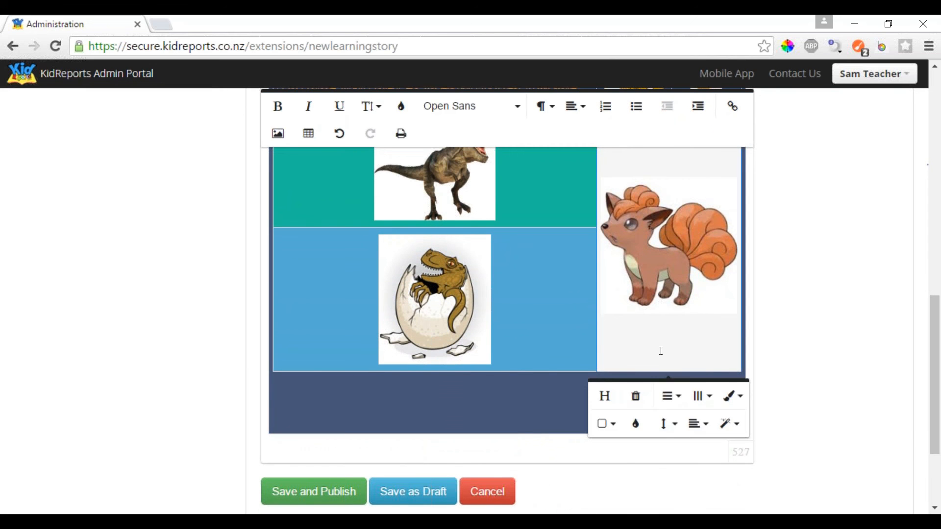
{"action": "left_click", "coordinate": [636, 424]}
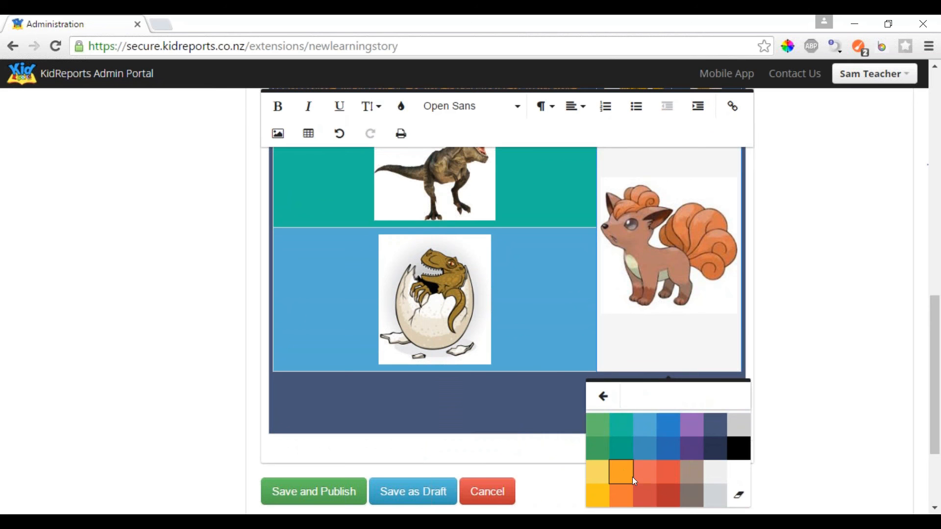
{"action": "left_click", "coordinate": [601, 449]}
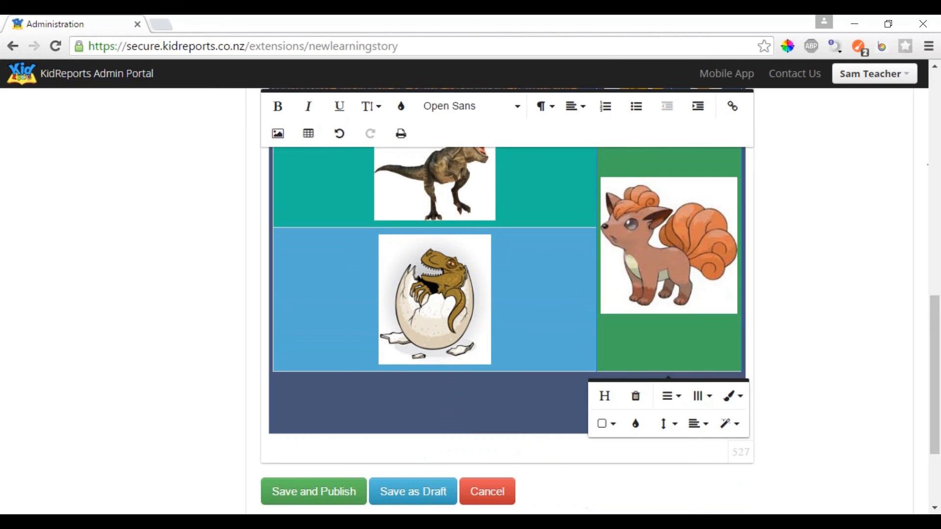
{"action": "left_click", "coordinate": [602, 297]}
- Fill the nested table cell containing the lion cub image with a dark taupe background
{"action": "scroll", "coordinate": [613, 313], "scroll_direction": "up", "scroll_amount": 5}
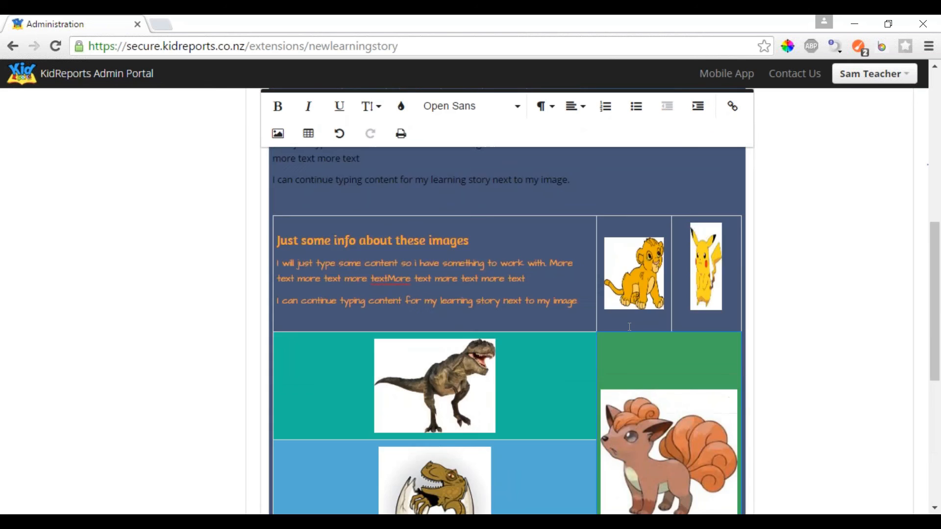
{"action": "left_click", "coordinate": [640, 307]}
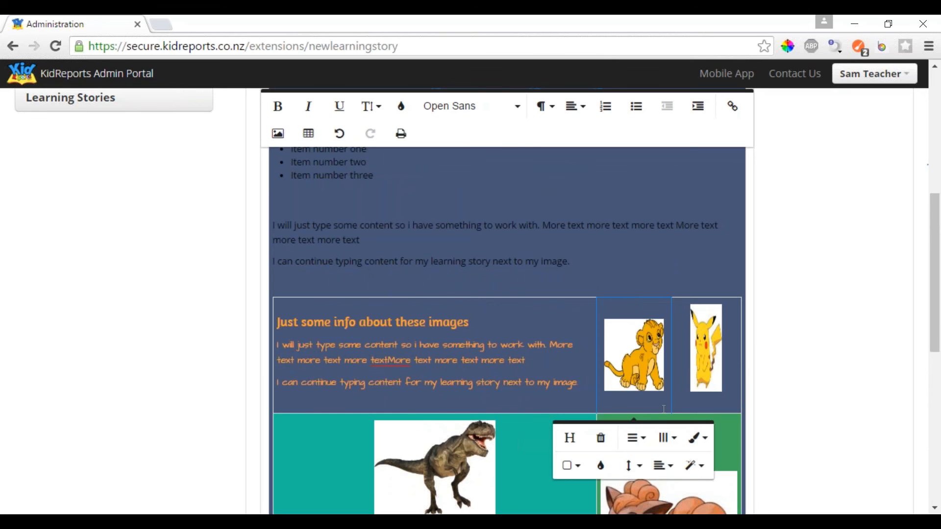
{"action": "left_click", "coordinate": [602, 465]}
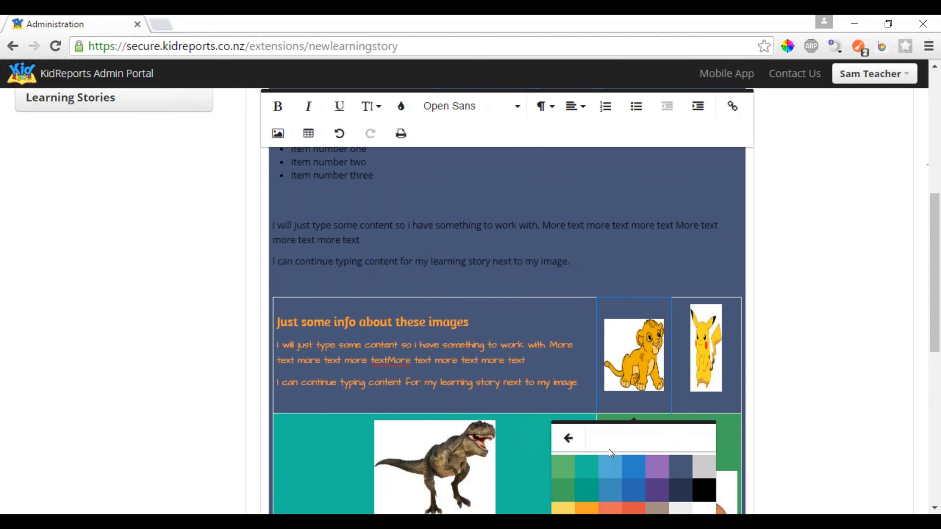
{"action": "scroll", "coordinate": [671, 399], "scroll_direction": "down", "scroll_amount": 2}
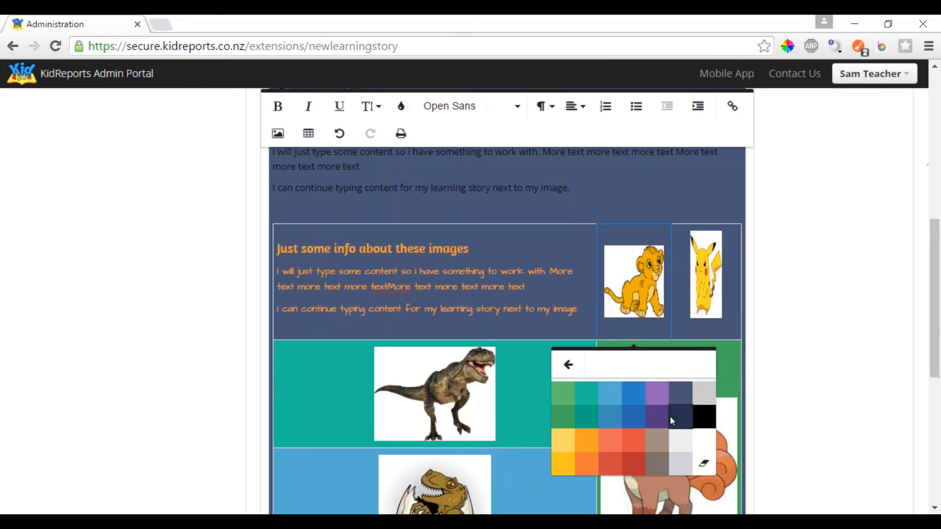
{"action": "left_click", "coordinate": [664, 462]}
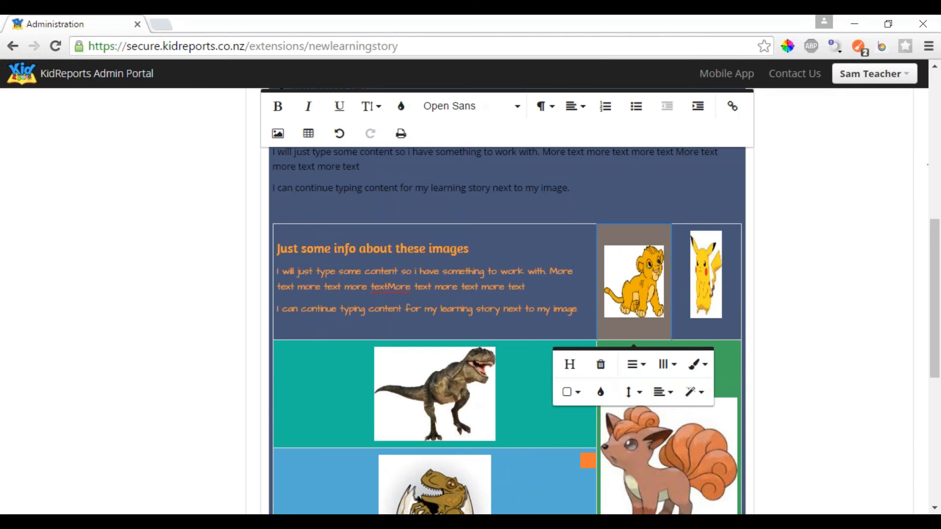
- Fill the nested table cell containing the Pikachu image with a purple background
{"action": "left_click", "coordinate": [676, 329]}
{"action": "left_click", "coordinate": [673, 392]}
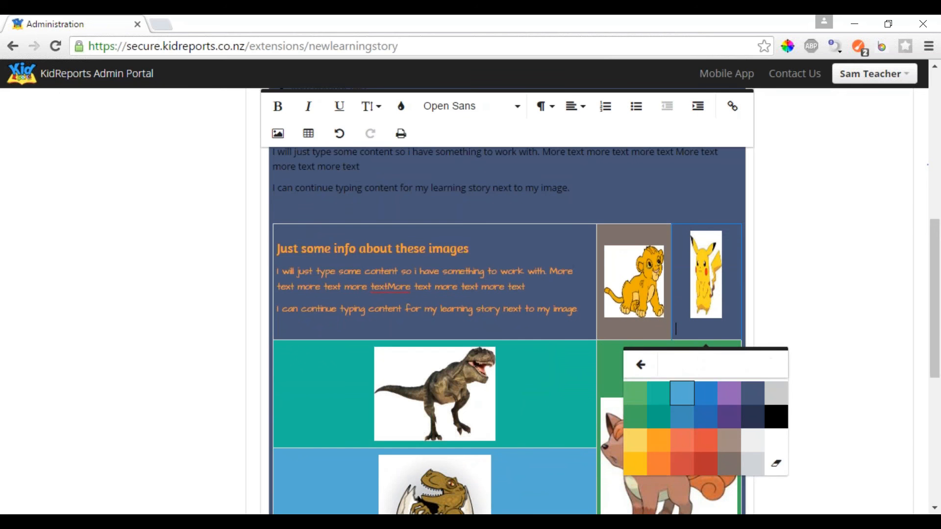
{"action": "left_click", "coordinate": [738, 392]}
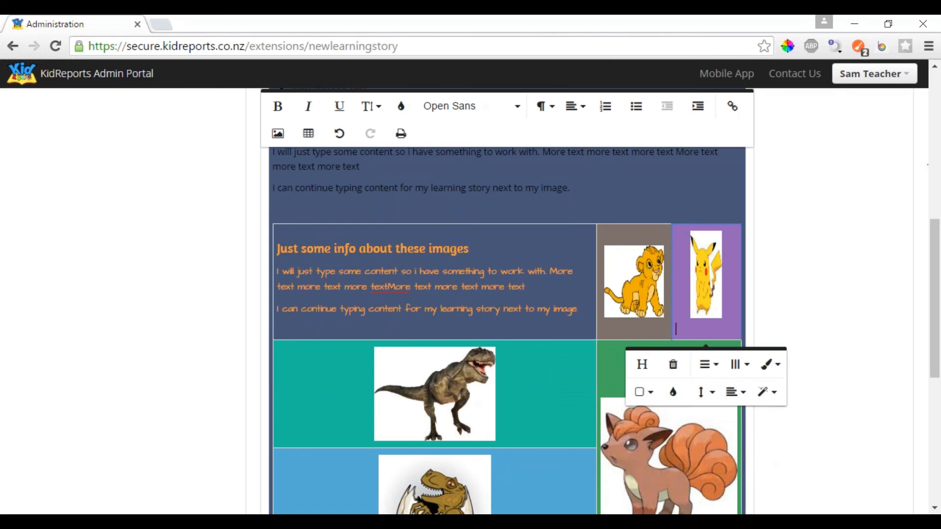
{"action": "left_click", "coordinate": [769, 263]}
{"action": "scroll", "coordinate": [513, 241], "scroll_direction": "up", "scroll_amount": 6}
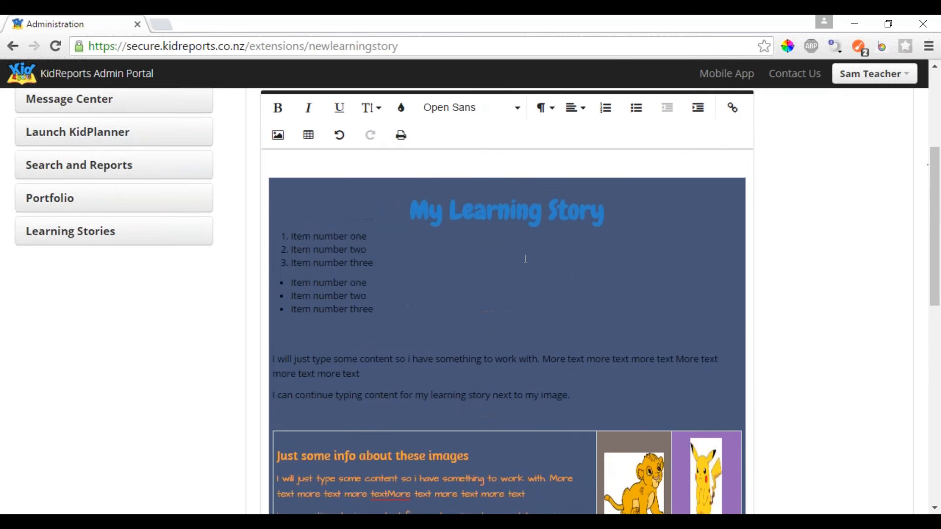
{"action": "left_click", "coordinate": [400, 262]}
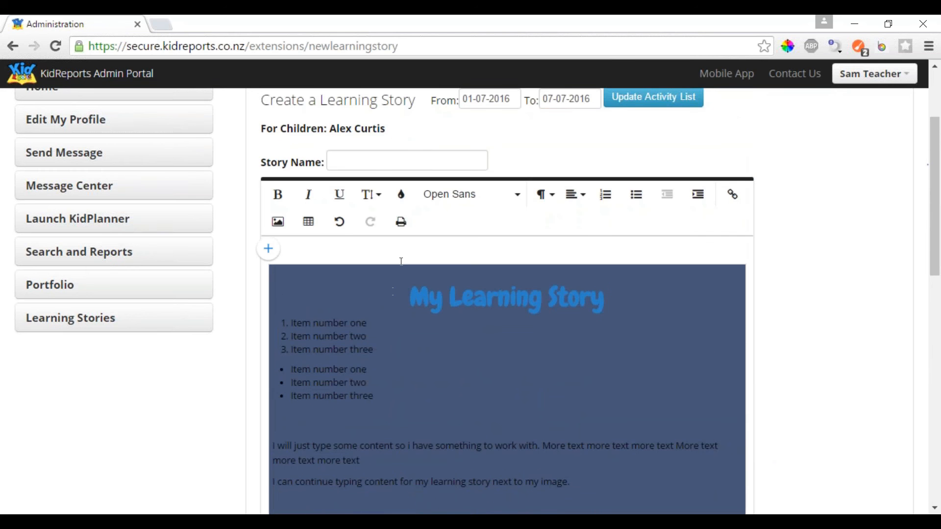